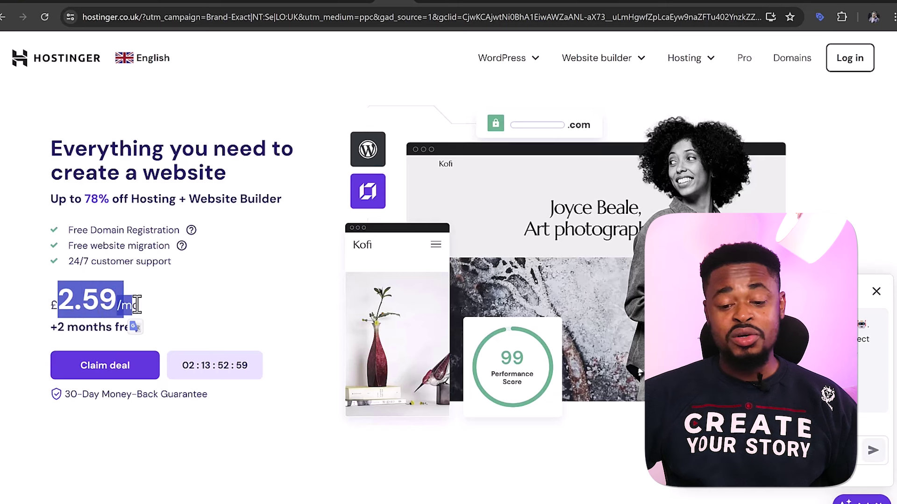
Look at the HostGator page, then search Google for wix and open the Wix website
{"action": "left_click", "coordinate": [436, 2]}
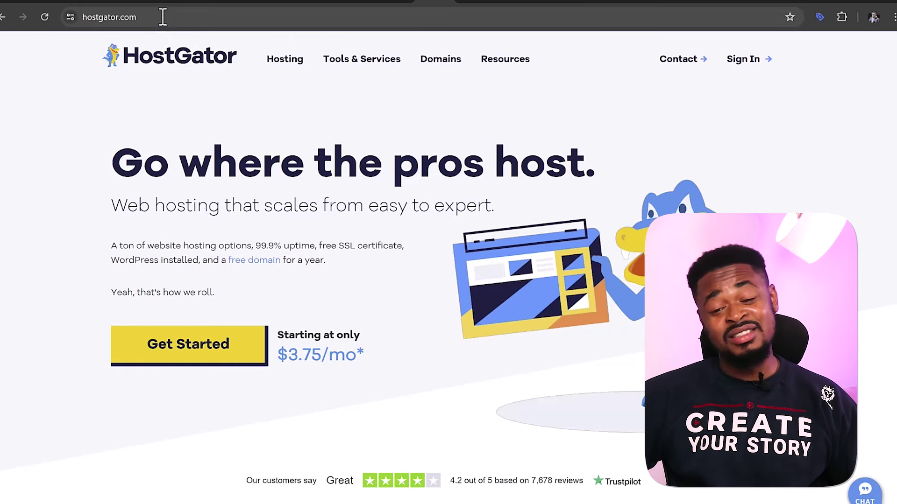
{"action": "left_click", "coordinate": [163, 16]}
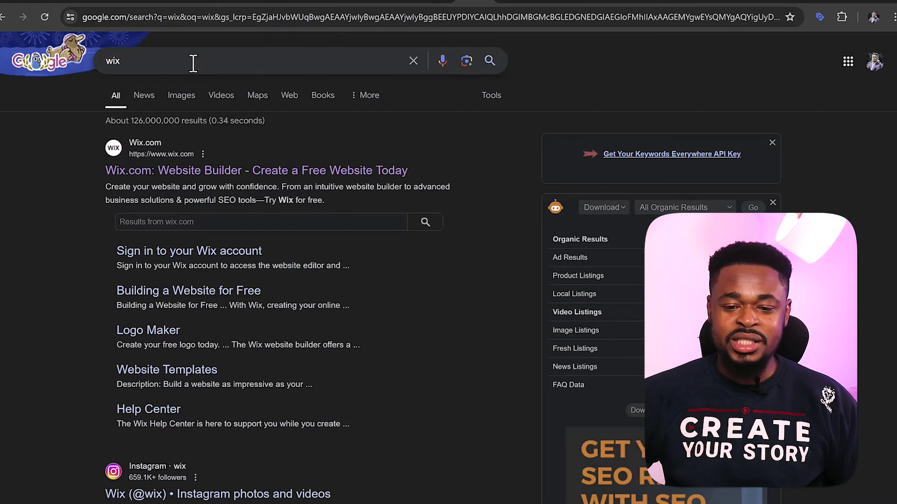
{"action": "left_click", "coordinate": [193, 62]}
{"action": "left_click", "coordinate": [44, 209]}
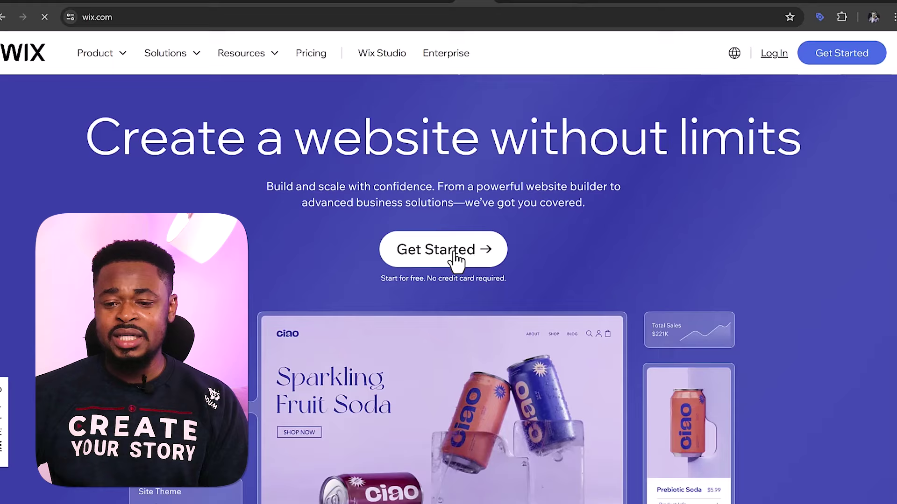
Sign up for a new Wix account by continuing with a Google account
{"action": "left_click", "coordinate": [456, 259]}
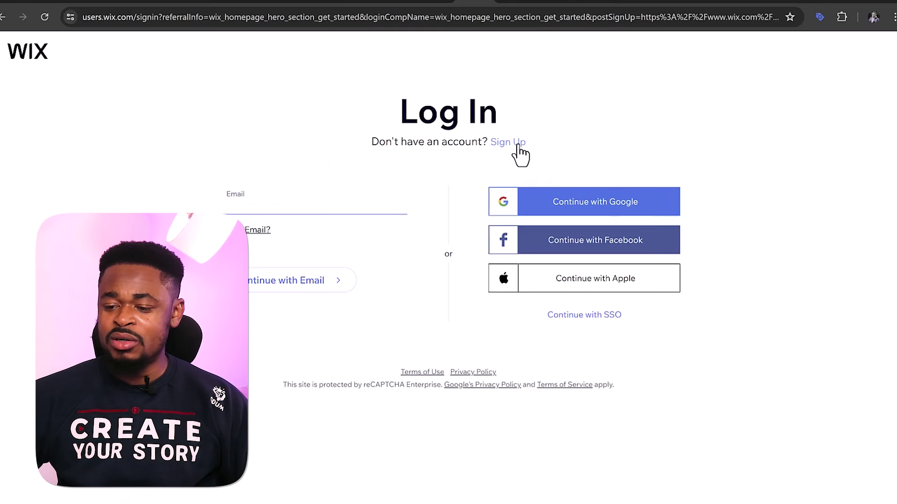
{"action": "left_click", "coordinate": [518, 143]}
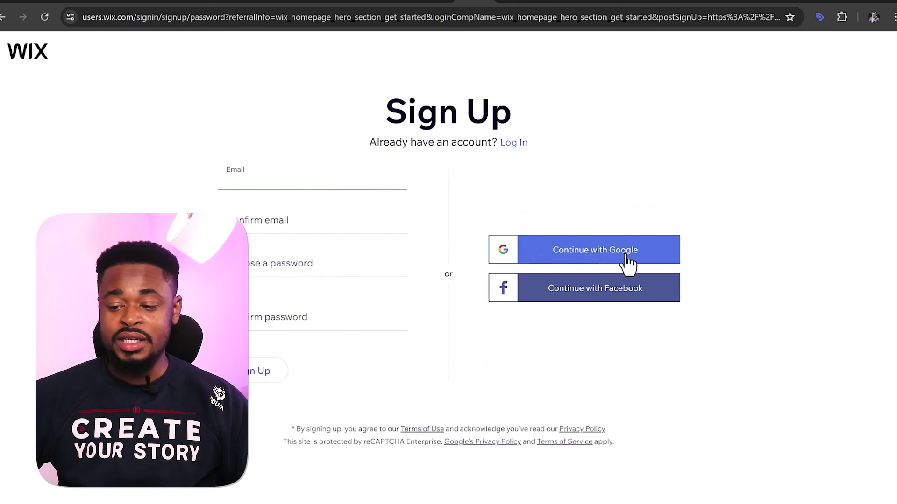
{"action": "left_click", "coordinate": [586, 254]}
{"action": "left_click", "coordinate": [474, 369]}
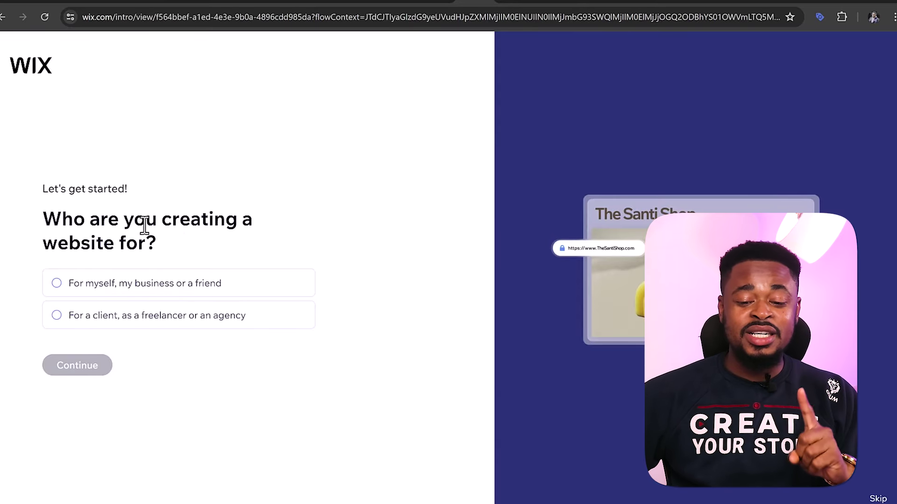
Specify that the website is for myself, my business or a friend, and name the site Softwarezone
{"action": "left_click", "coordinate": [59, 285]}
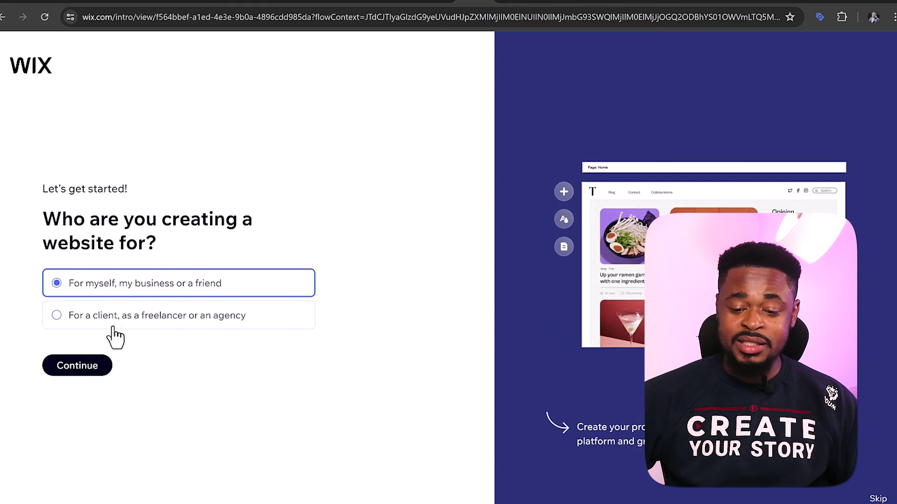
{"action": "left_click", "coordinate": [79, 367]}
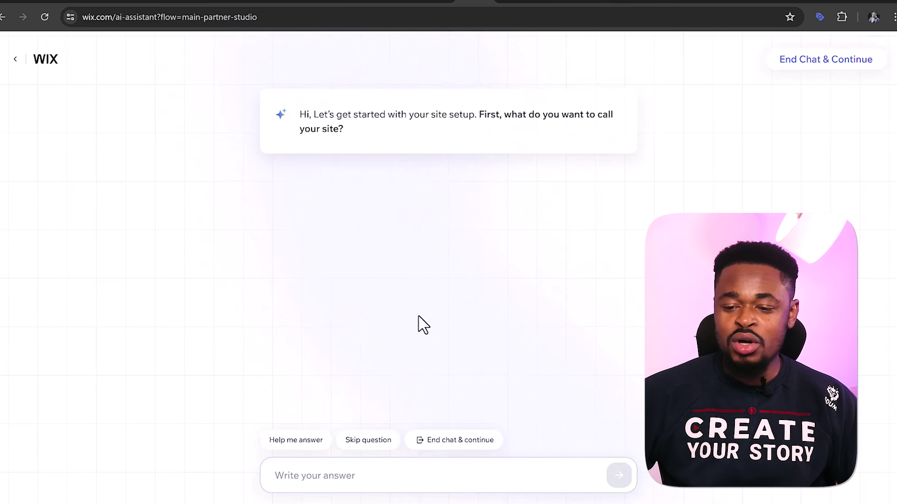
{"action": "left_click", "coordinate": [476, 476]}
{"action": "type", "text": "Softwarezone"}
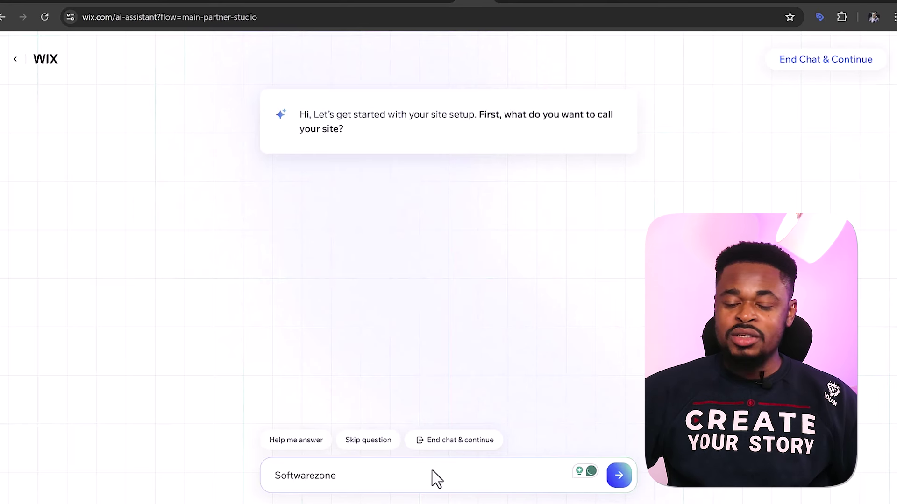
{"action": "left_click", "coordinate": [619, 477]}
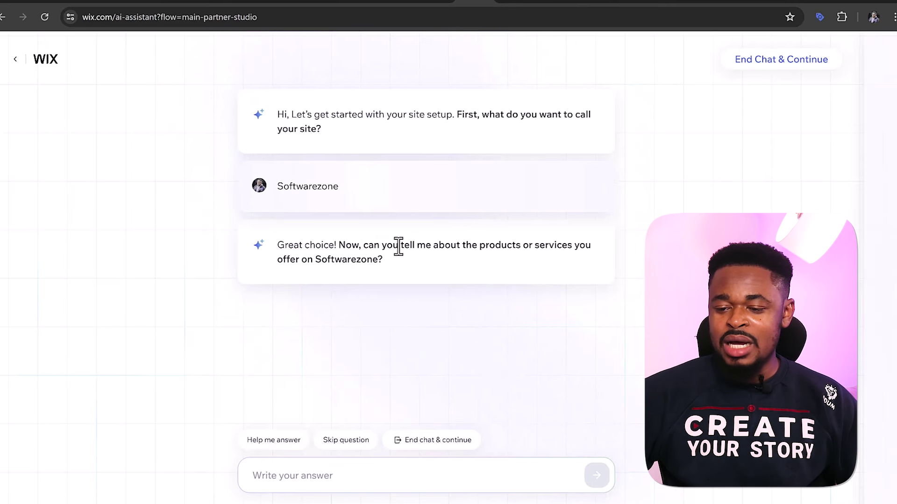
Answer the setup assistant's question about the products or services offered with "reviews, blog posts"
{"action": "left_click", "coordinate": [308, 480]}
{"action": "type", "text": "reviews, blog posts, "}
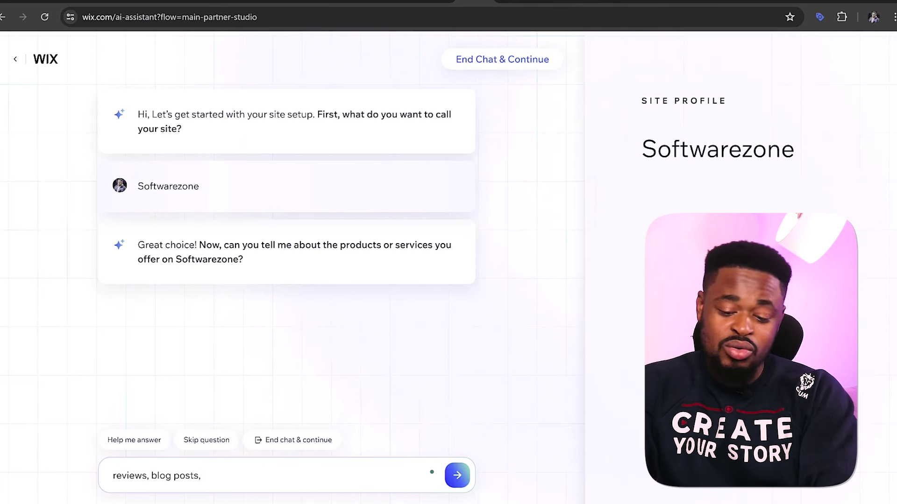
{"action": "type", "text": "affilia"}
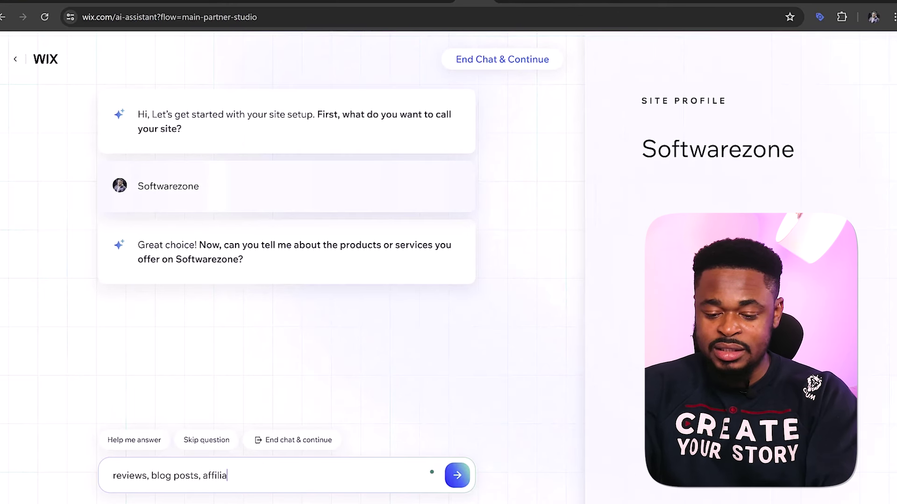
{"action": "type", "text": "te products"}
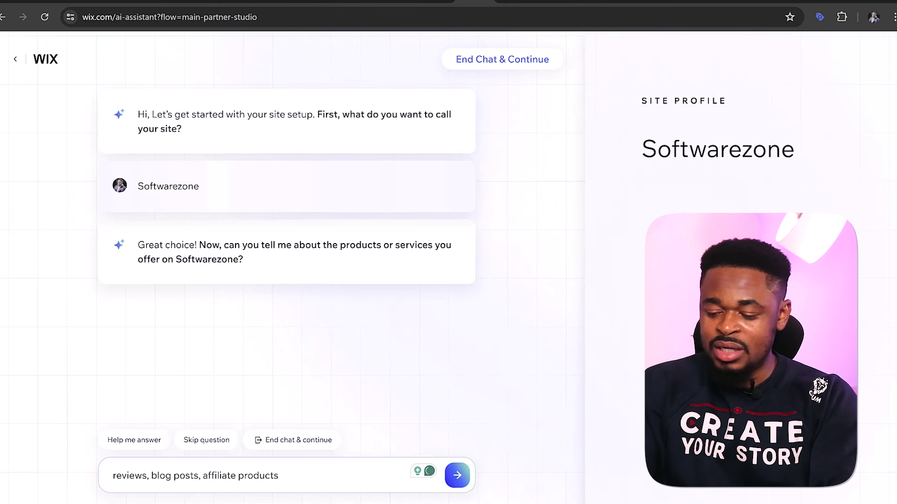
{"action": "key", "text": "BackSpace"}
{"action": "key", "text": "BackSpace"}
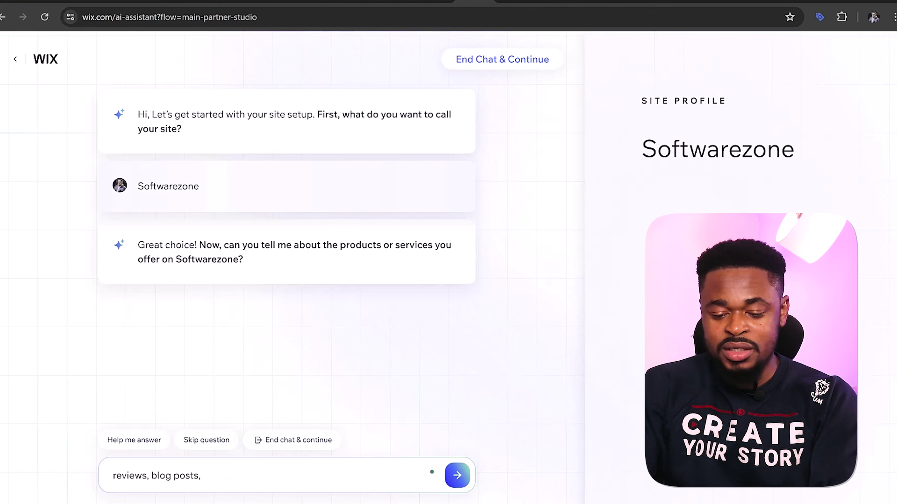
{"action": "key", "text": "Return"}
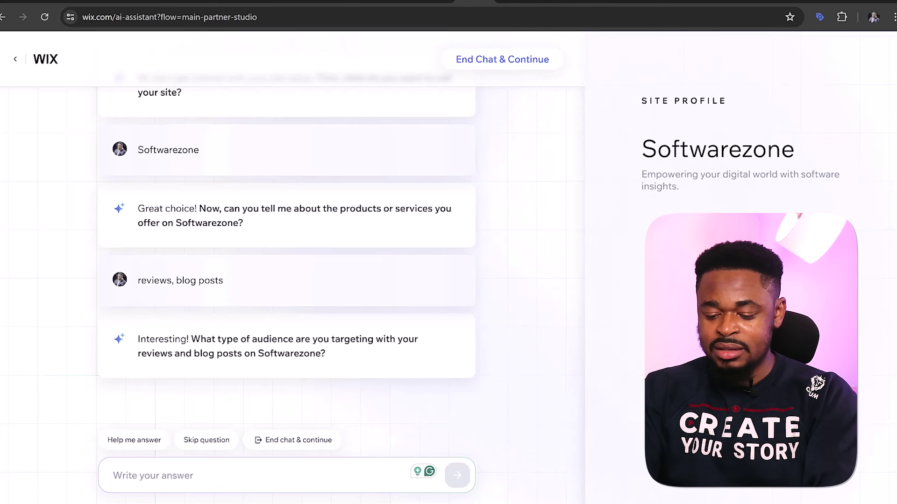
Give "tech enthusiasts" as the target audience and "all of them" as the website's additional goals
{"action": "type", "text": "tech enthus"}
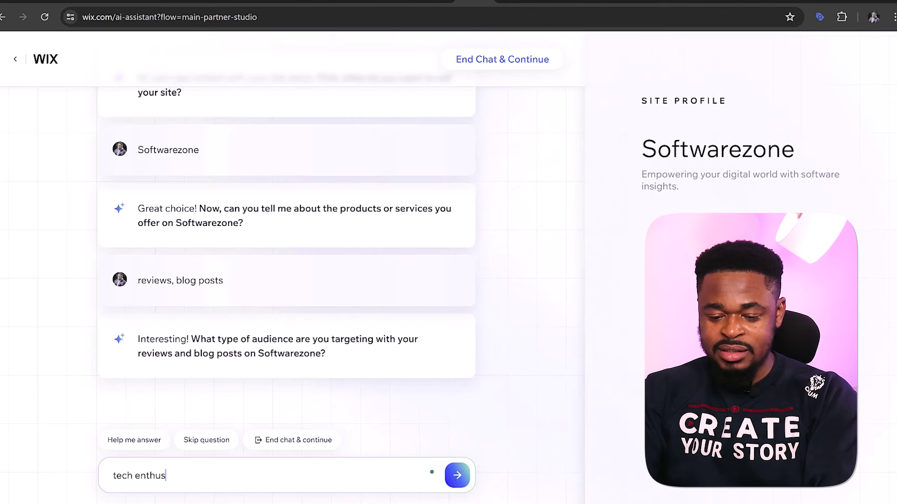
{"action": "type", "text": "iasts"}
{"action": "left_click", "coordinate": [454, 478]}
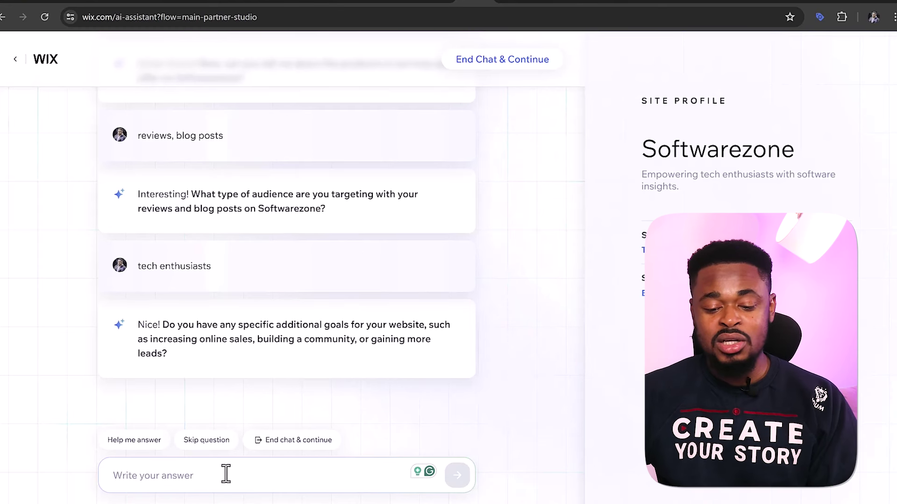
{"action": "type", "text": "all of them"}
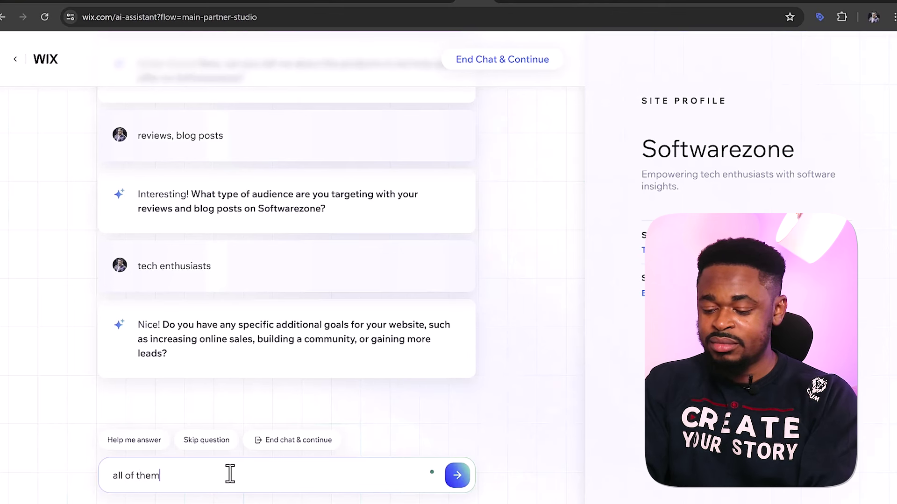
{"action": "key", "text": "Return"}
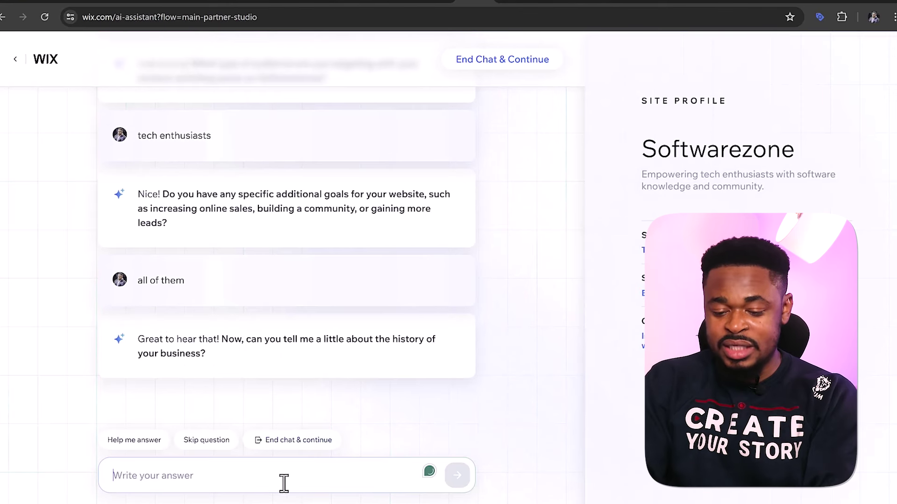
Describe the business history as "we are just starting out" and go to the site's dashboard
{"action": "type", "text": "startingg out"}
{"action": "key", "text": "Return"}
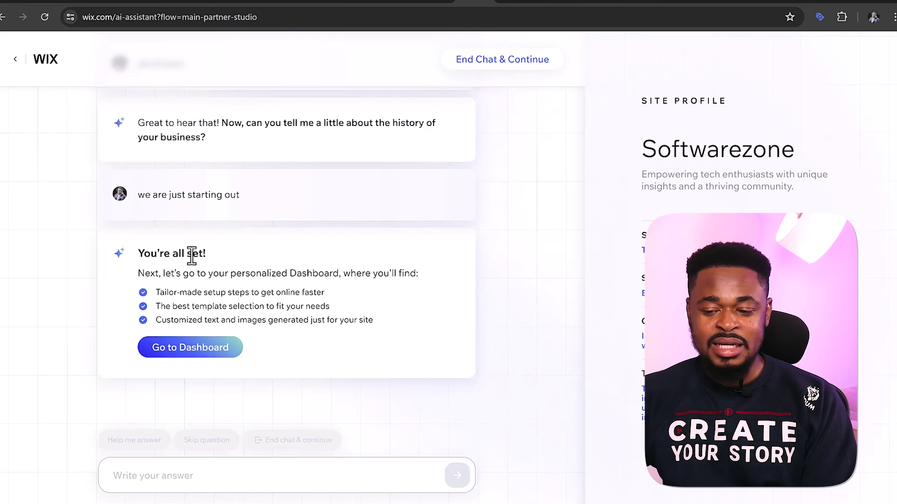
{"action": "left_click", "coordinate": [202, 350]}
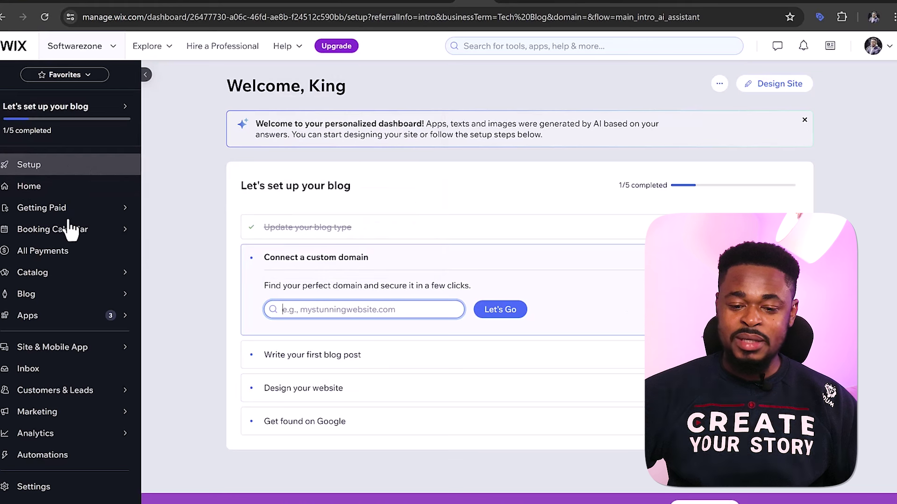
Examine the dashboard's sections and their options, from Getting Paid, Booking Calendar and Catalog to Blog, Apps and Site & Mobile App
{"action": "mouse_move", "coordinate": [92, 220]}
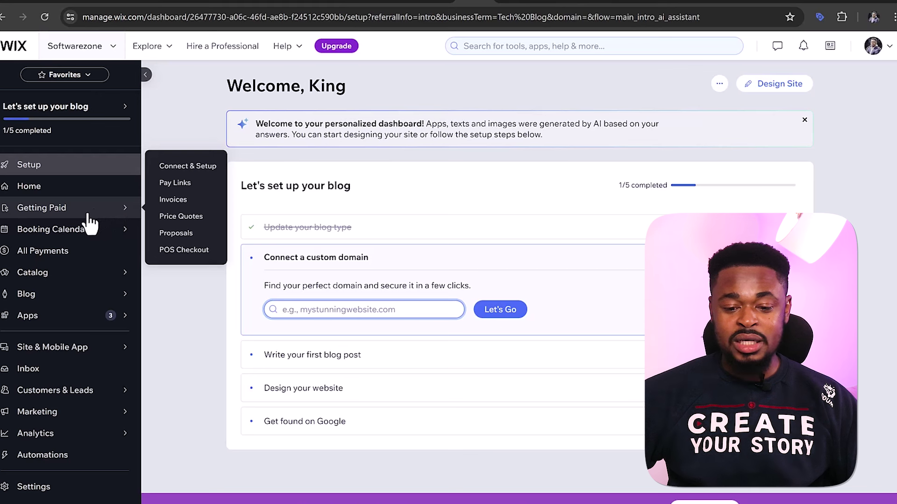
{"action": "mouse_move", "coordinate": [73, 239]}
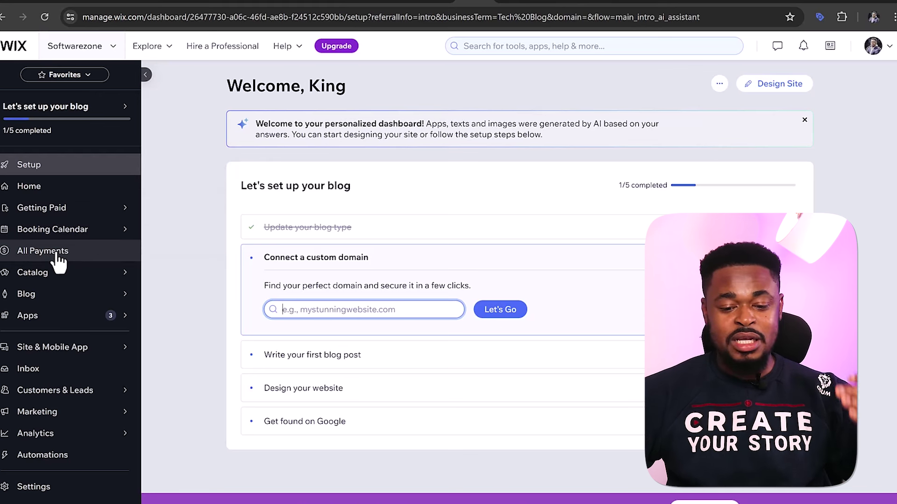
{"action": "mouse_move", "coordinate": [59, 280]}
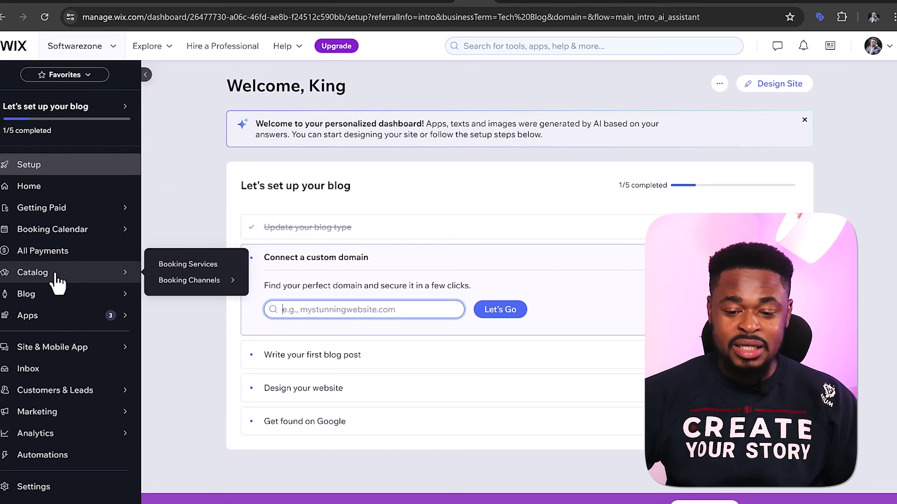
{"action": "mouse_move", "coordinate": [48, 301]}
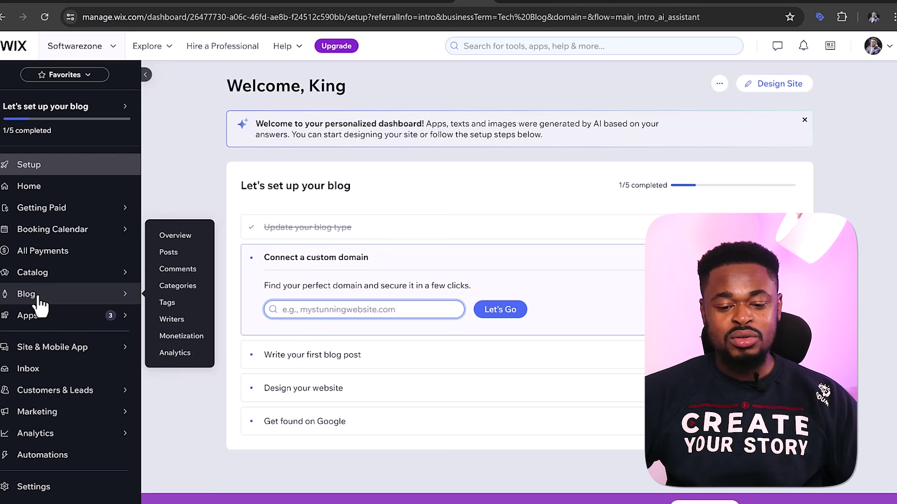
{"action": "mouse_move", "coordinate": [51, 318]}
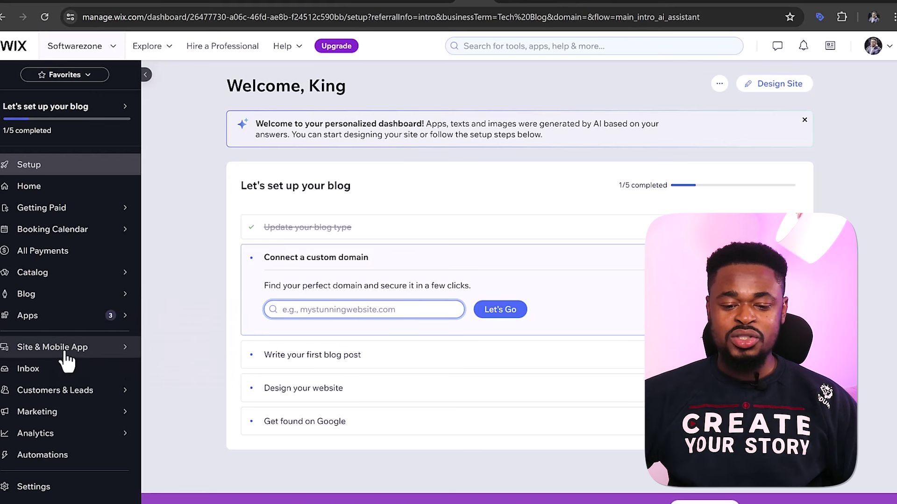
{"action": "mouse_move", "coordinate": [67, 361]}
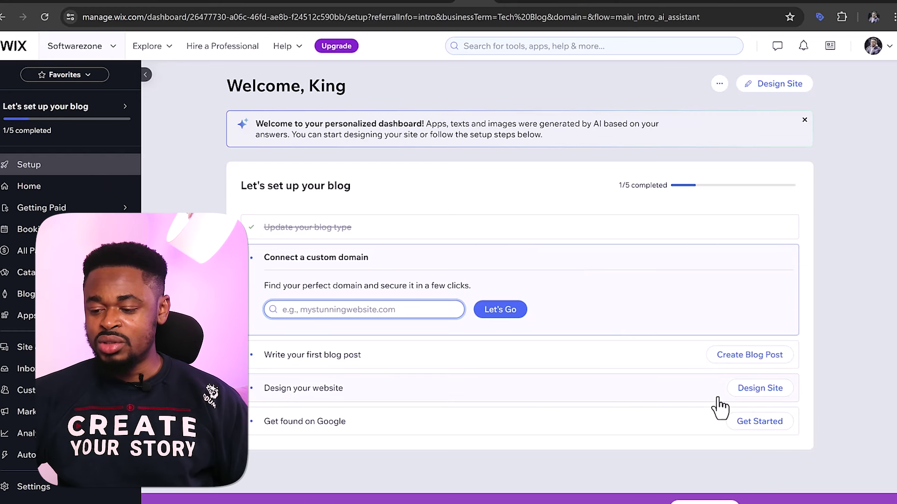
Generate the website's design with AI from the design setup step and continue with the generated design
{"action": "left_click", "coordinate": [758, 396]}
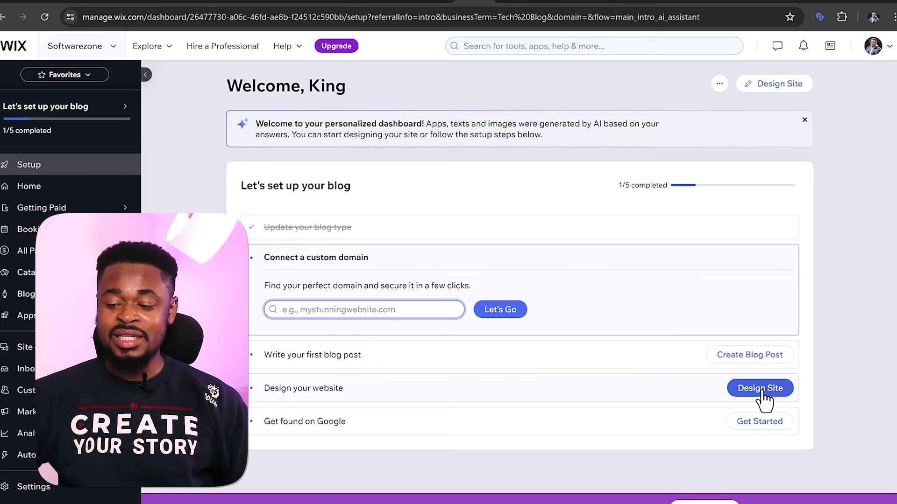
{"action": "left_click", "coordinate": [768, 397]}
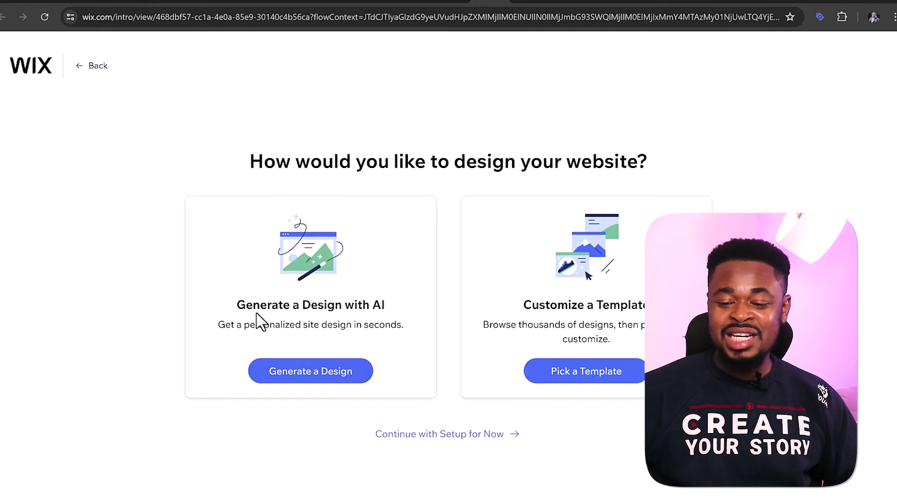
{"action": "left_click_drag", "start_coordinate": [236, 310], "coordinate": [381, 301]}
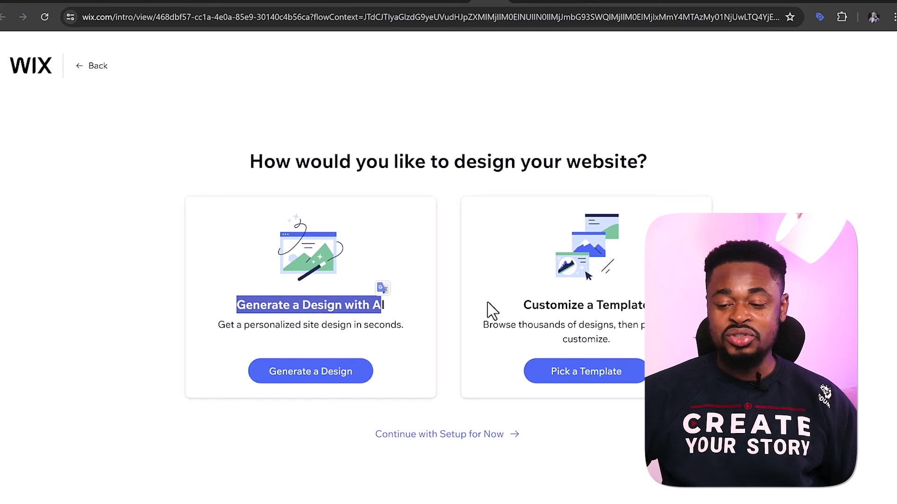
{"action": "left_click", "coordinate": [566, 304]}
{"action": "left_click_drag", "start_coordinate": [540, 304], "coordinate": [663, 305]}
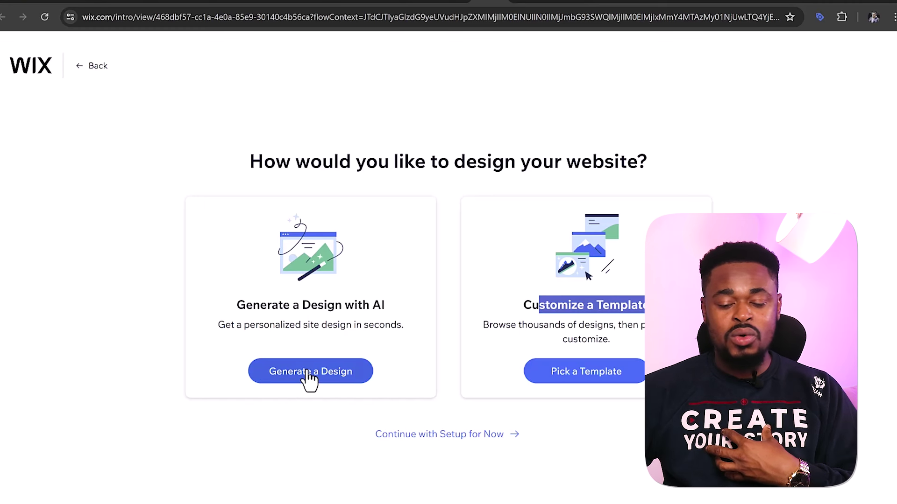
{"action": "left_click", "coordinate": [296, 417]}
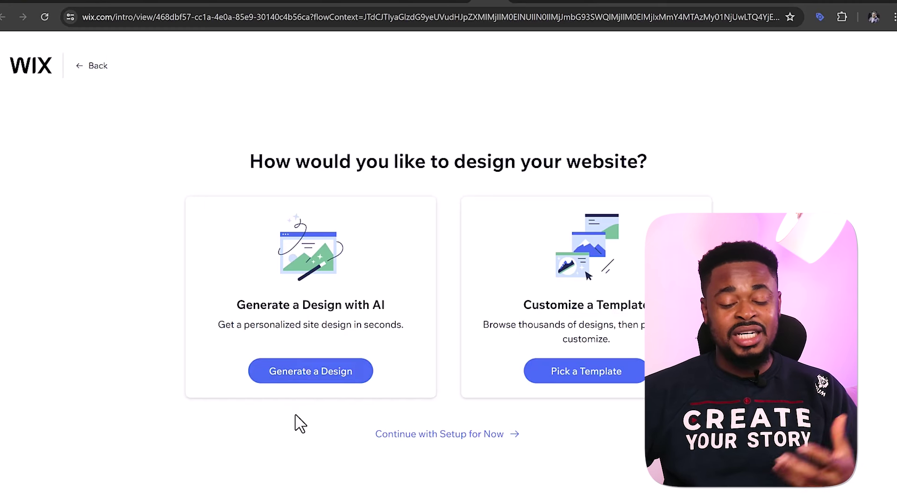
{"action": "left_click", "coordinate": [301, 377]}
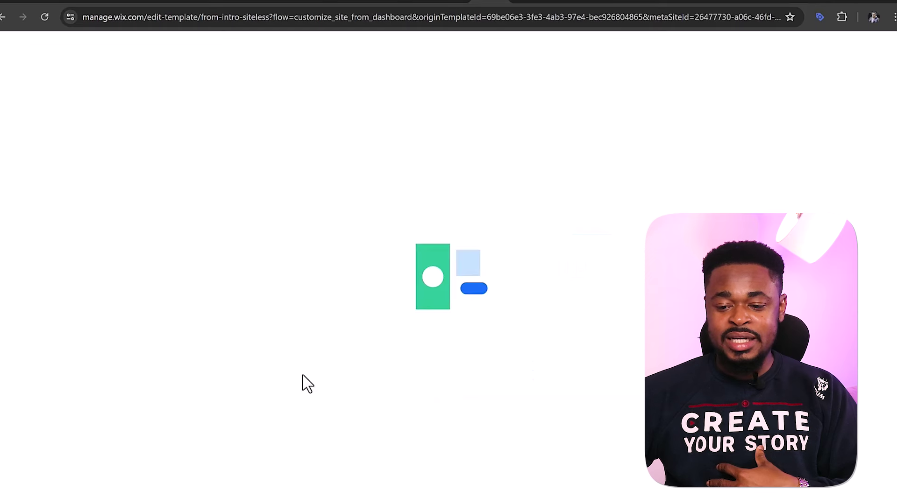
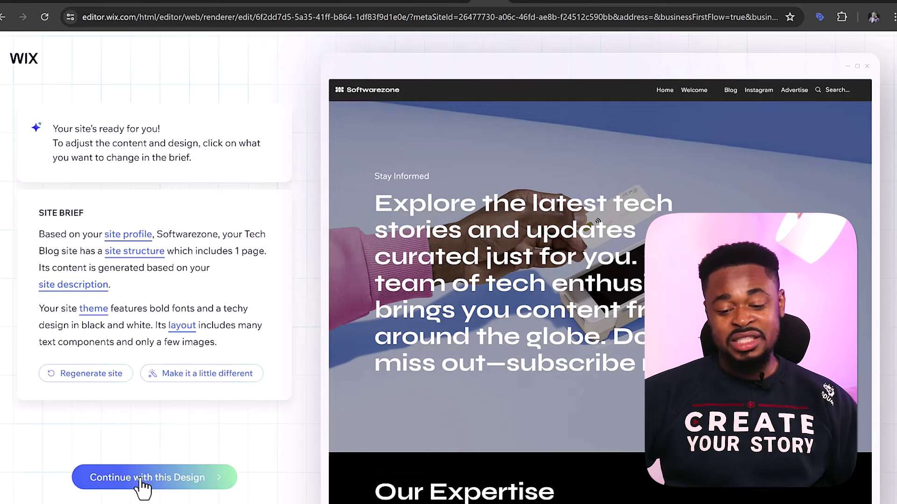
{"action": "left_click", "coordinate": [141, 481]}
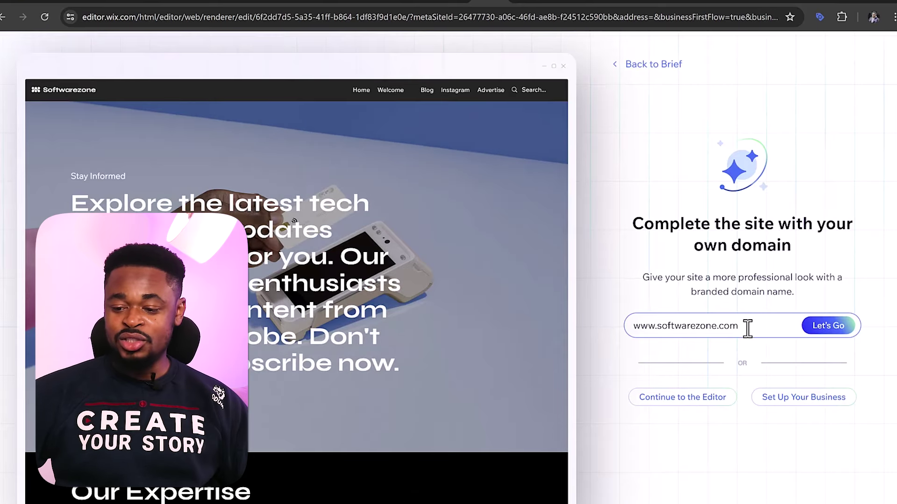
Skip connecting a custom domain and continue to the site editor
{"action": "left_click", "coordinate": [701, 335]}
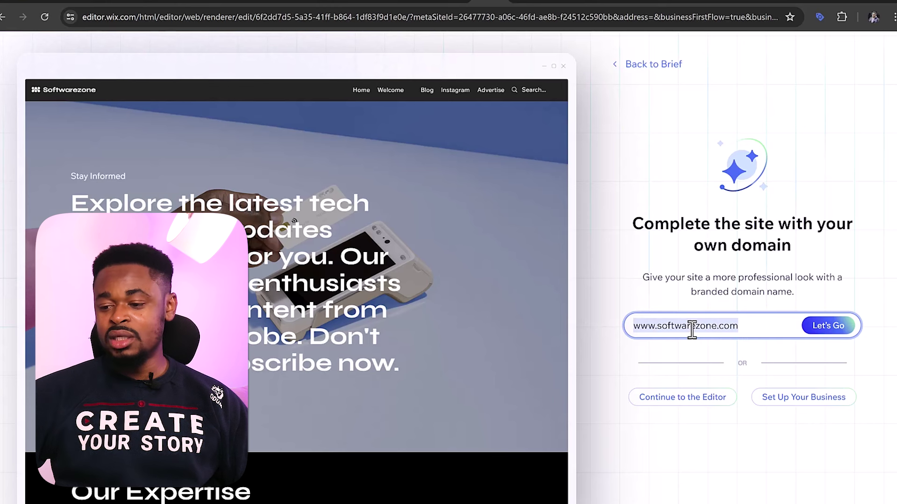
{"action": "left_click", "coordinate": [819, 336]}
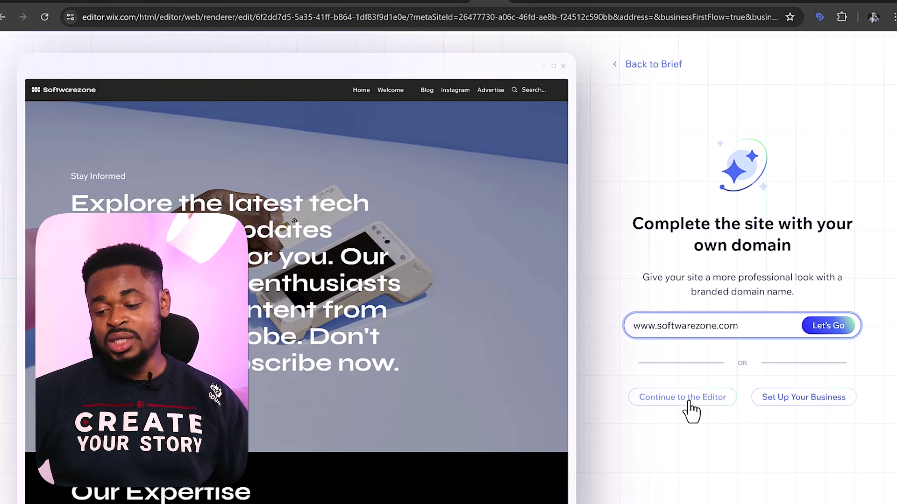
{"action": "key", "text": "Return"}
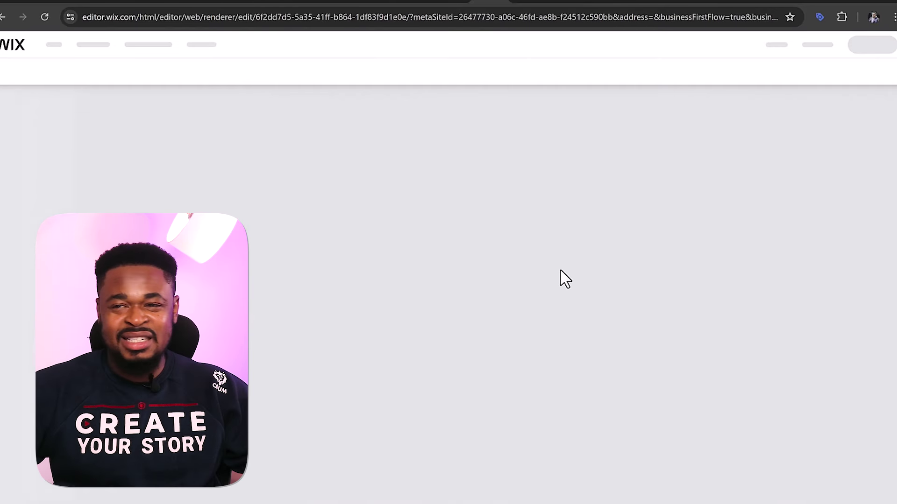
Examine the AI-generated home page in the editor, from the header down to Insightful Posts, and glance at the site's dashboard
{"action": "scroll", "coordinate": [415, 221], "scroll_direction": "down", "scroll_amount": 20}
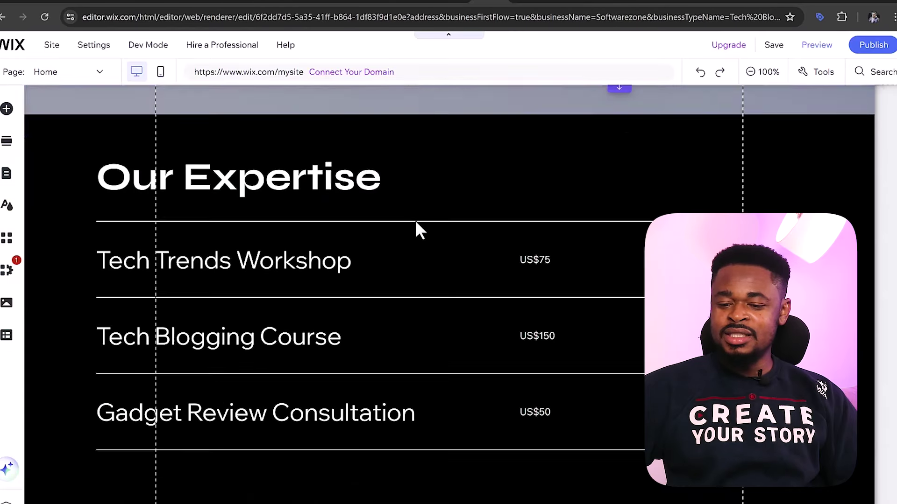
{"action": "scroll", "coordinate": [416, 222], "scroll_direction": "up", "scroll_amount": 20}
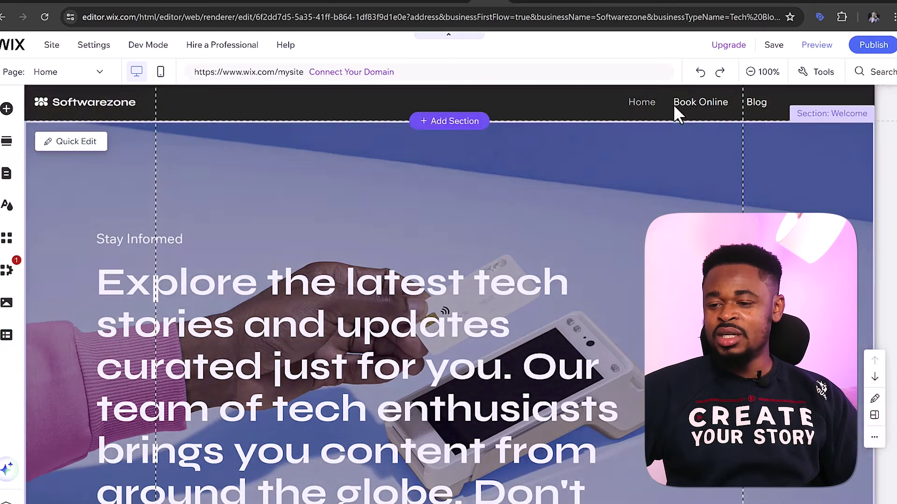
{"action": "scroll", "coordinate": [534, 230], "scroll_direction": "down", "scroll_amount": 15}
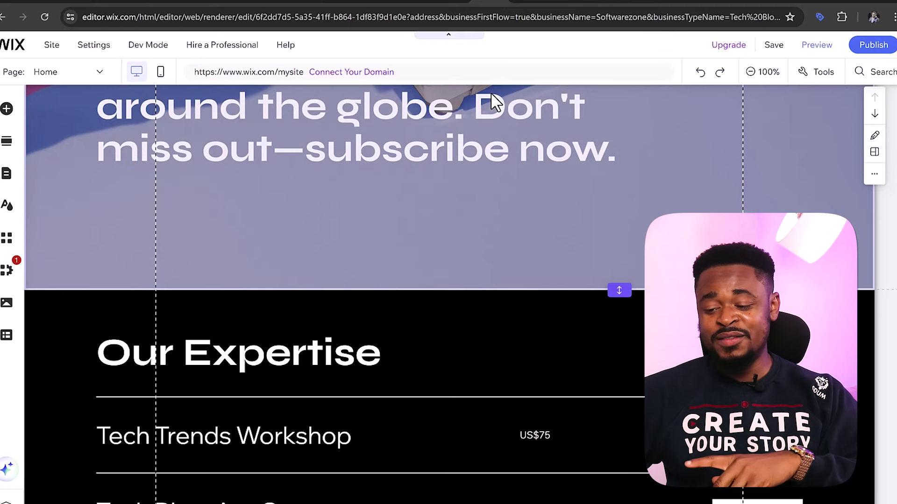
{"action": "scroll", "coordinate": [491, 90], "scroll_direction": "down", "scroll_amount": 10}
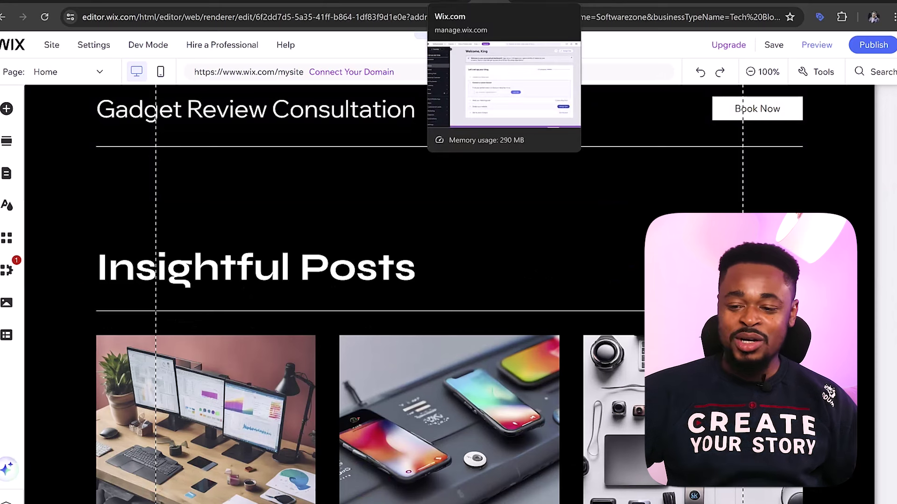
{"action": "left_click", "coordinate": [481, 2]}
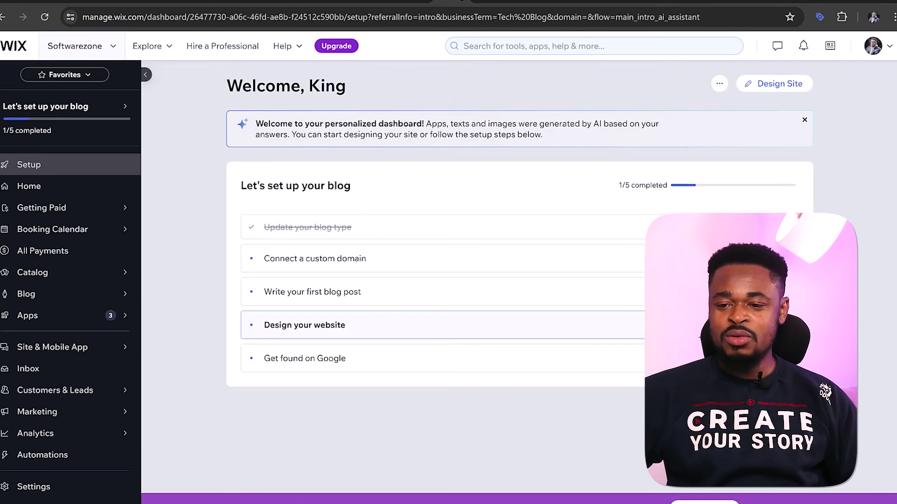
{"action": "left_click", "coordinate": [481, 2]}
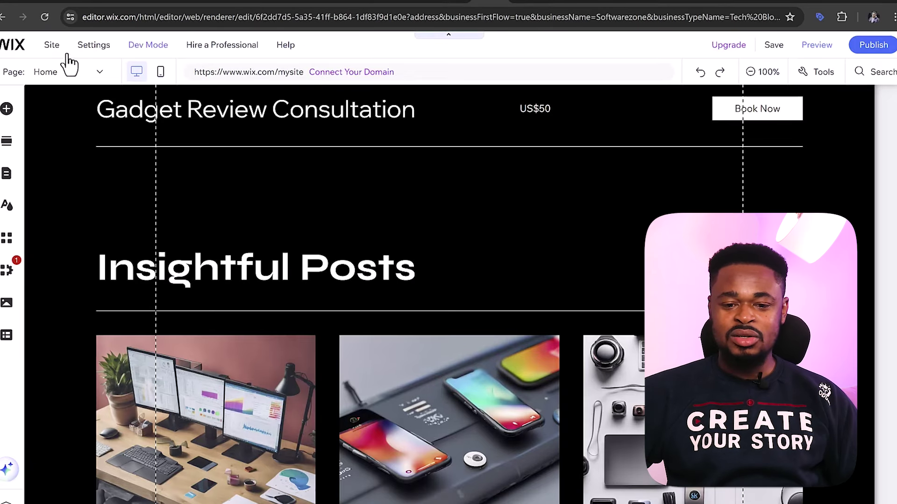
{"action": "mouse_move", "coordinate": [15, 52]}
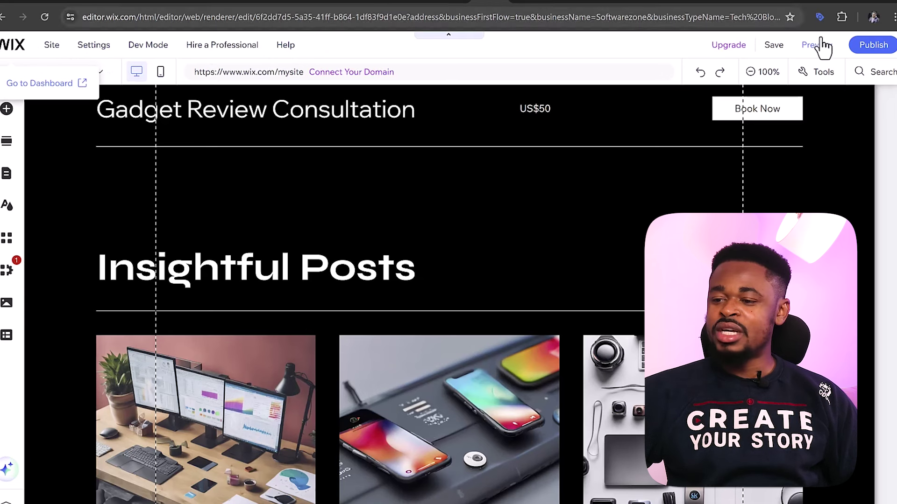
Publish the website and open its live version
{"action": "left_click", "coordinate": [866, 45]}
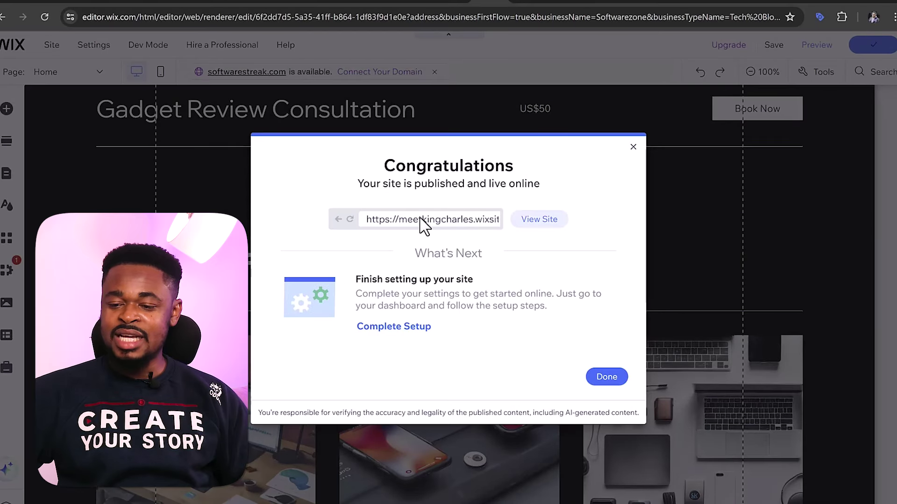
{"action": "double_click", "coordinate": [422, 220]}
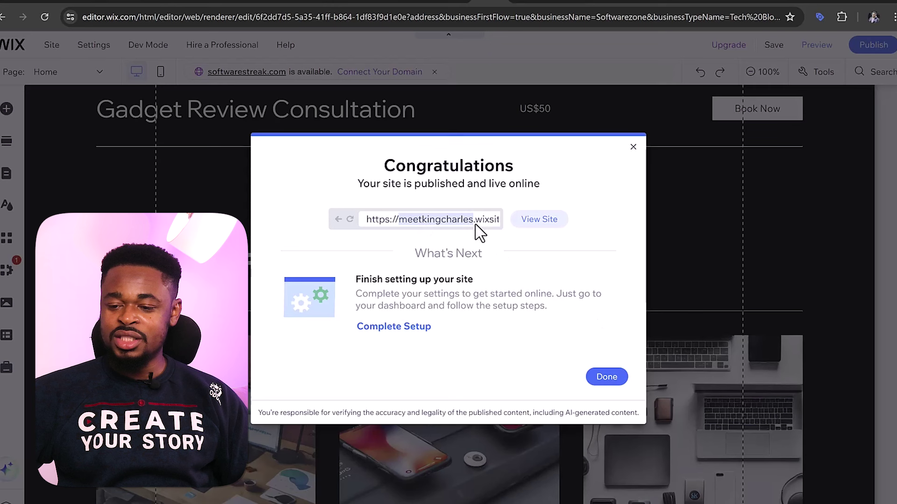
{"action": "left_click", "coordinate": [545, 220]}
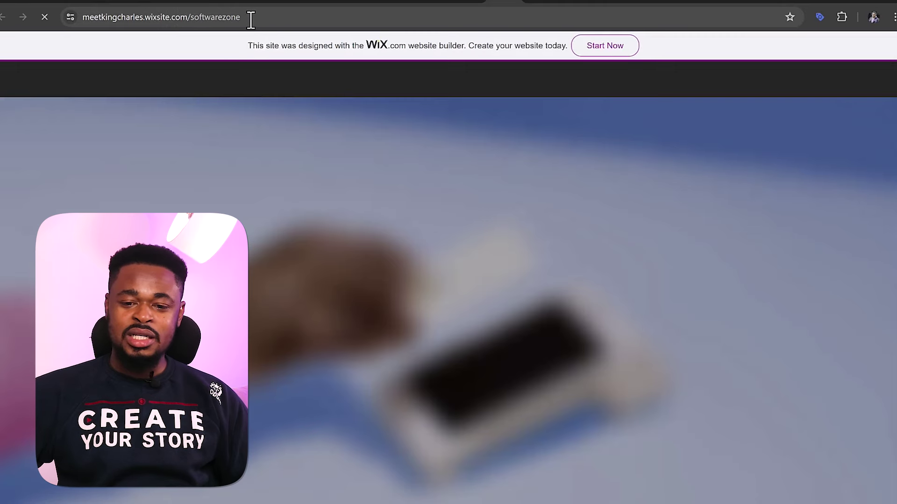
Examine the live site's full web address, including its free wixsite.com subdomain and the softwarezone part
{"action": "left_click_drag", "start_coordinate": [248, 17], "coordinate": [170, 17]}
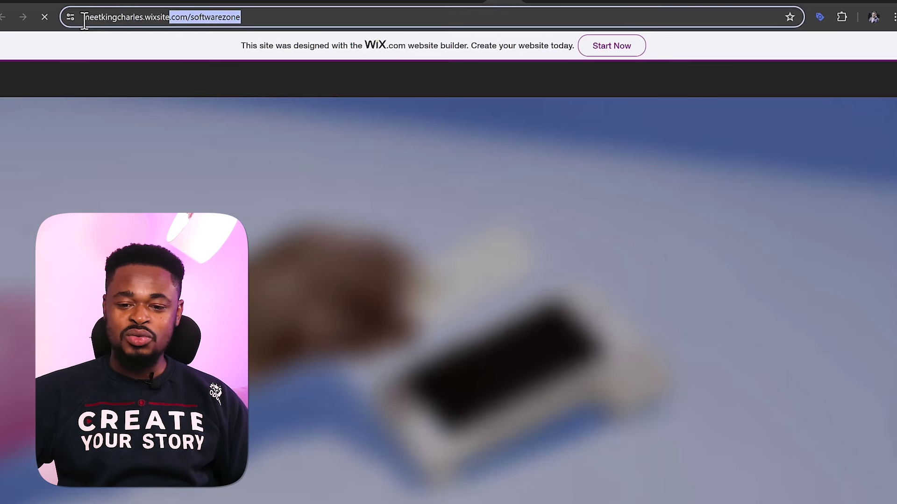
{"action": "key", "text": "ctrl+a"}
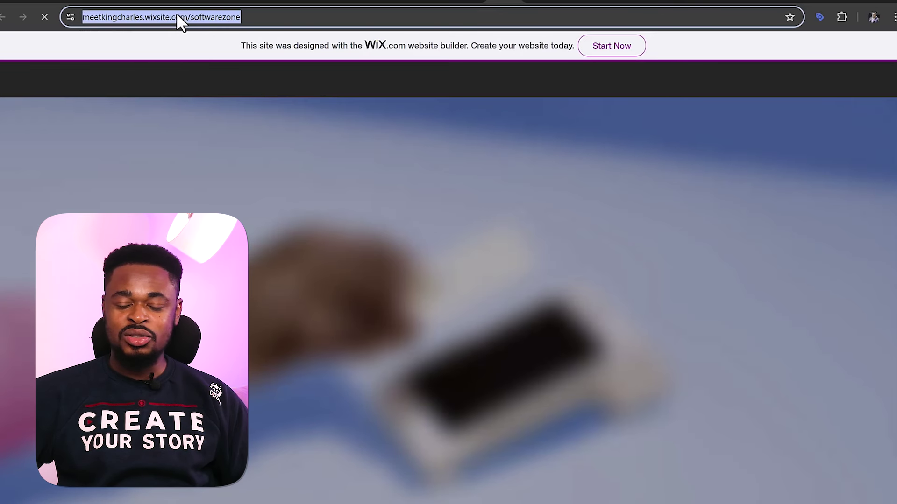
{"action": "left_click", "coordinate": [228, 18]}
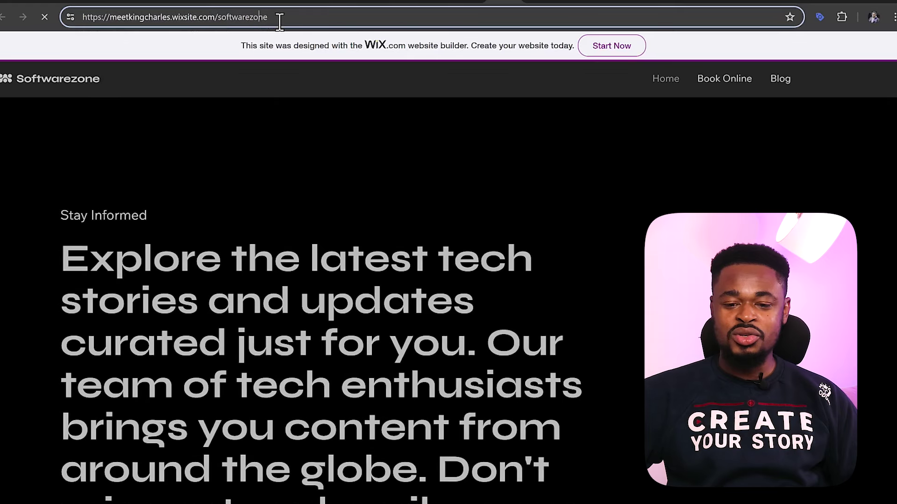
{"action": "left_click_drag", "start_coordinate": [286, 17], "coordinate": [69, 19]}
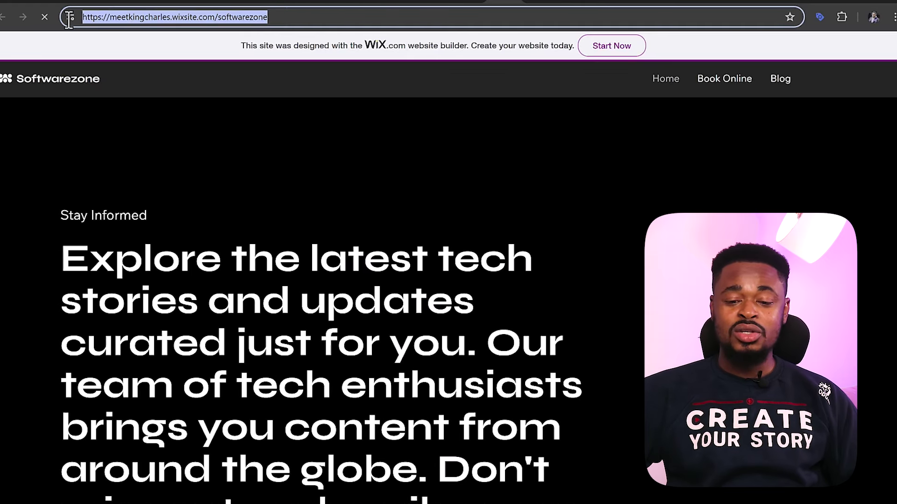
{"action": "left_click", "coordinate": [128, 17]}
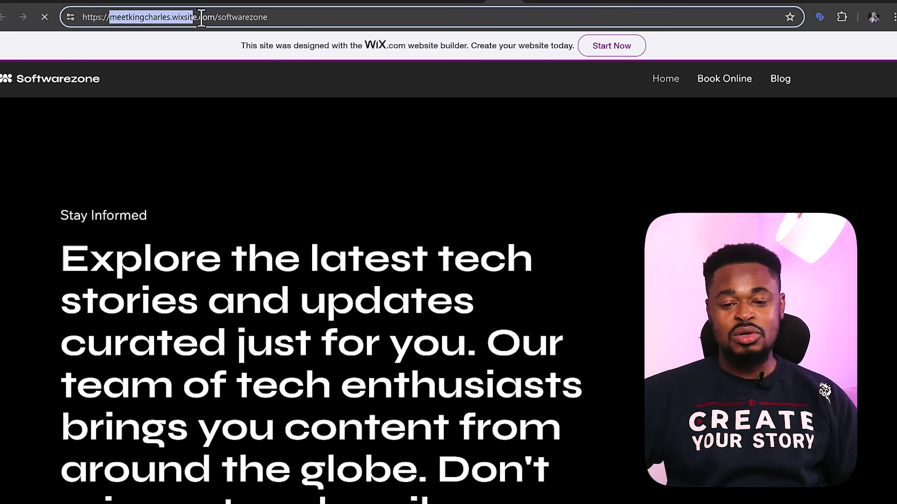
{"action": "left_click", "coordinate": [235, 17]}
{"action": "left_click_drag", "start_coordinate": [252, 16], "coordinate": [98, 17]}
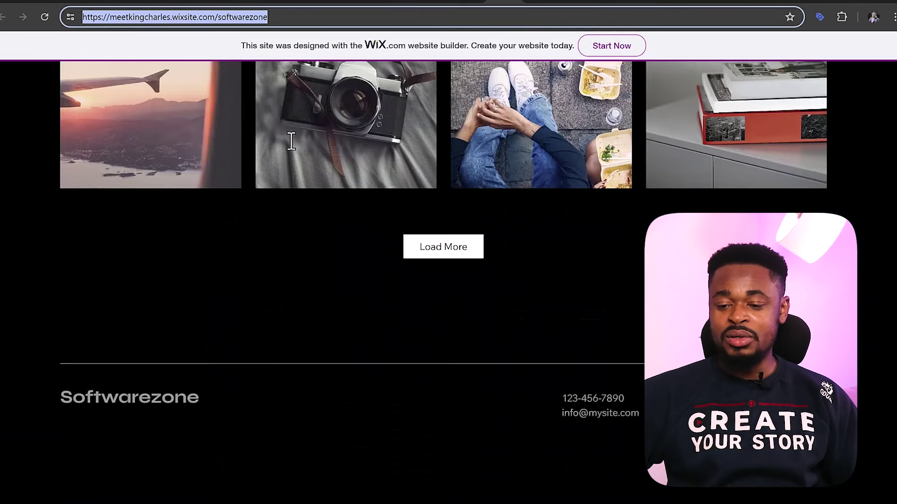
Look through the live home page and read the post "Expert Reviews: Latest Trending Tech Products" down to its comments
{"action": "scroll", "coordinate": [460, 217], "scroll_direction": "up", "scroll_amount": 10}
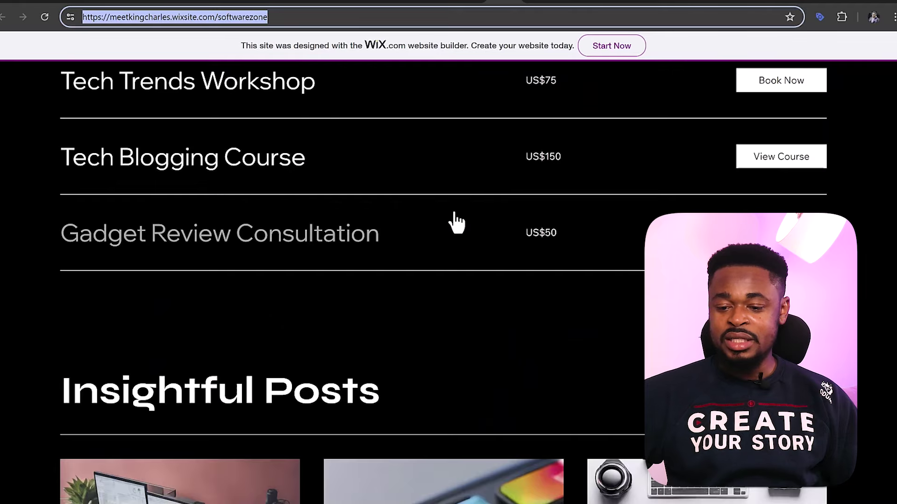
{"action": "scroll", "coordinate": [456, 221], "scroll_direction": "down", "scroll_amount": 8}
{"action": "left_click", "coordinate": [447, 254]}
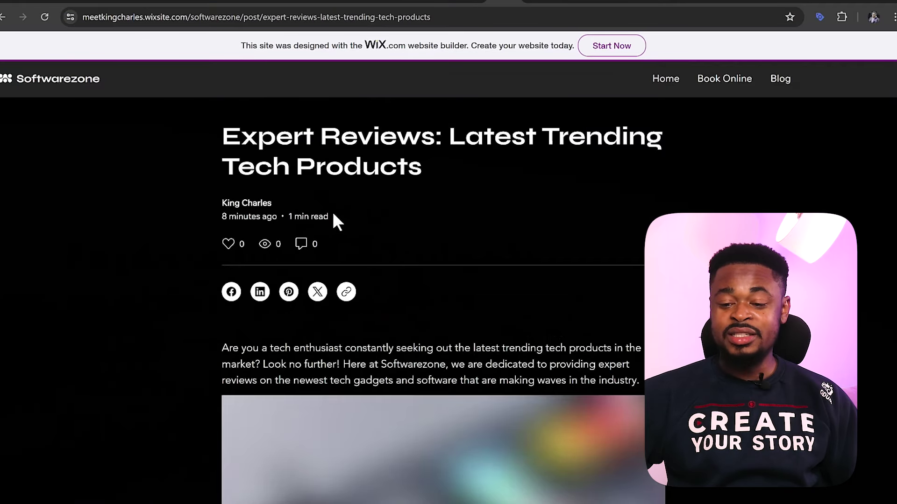
{"action": "scroll", "coordinate": [334, 215], "scroll_direction": "down", "scroll_amount": 20}
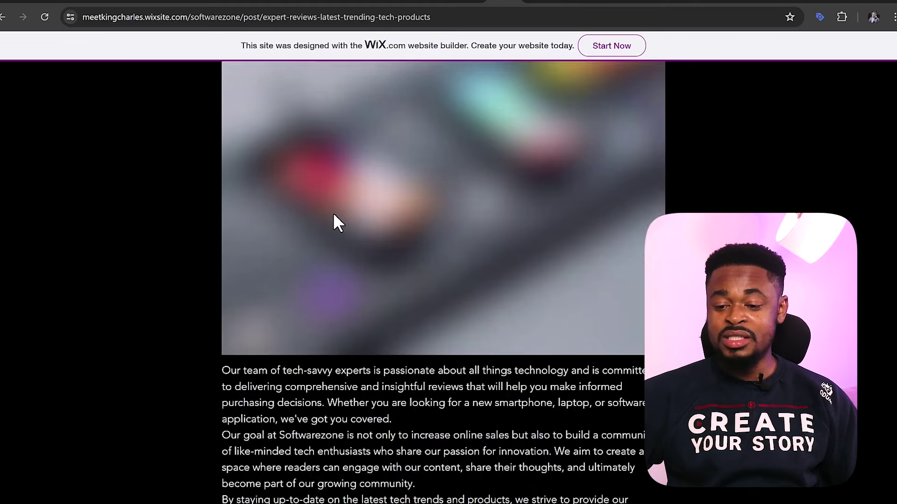
{"action": "scroll", "coordinate": [337, 226], "scroll_direction": "up", "scroll_amount": 20}
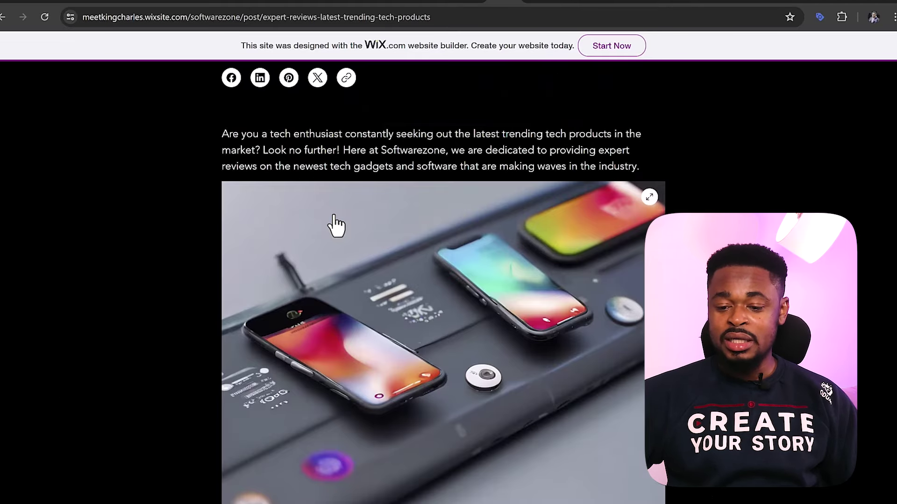
{"action": "scroll", "coordinate": [336, 227], "scroll_direction": "down", "scroll_amount": 3}
{"action": "scroll", "coordinate": [337, 227], "scroll_direction": "down", "scroll_amount": 10}
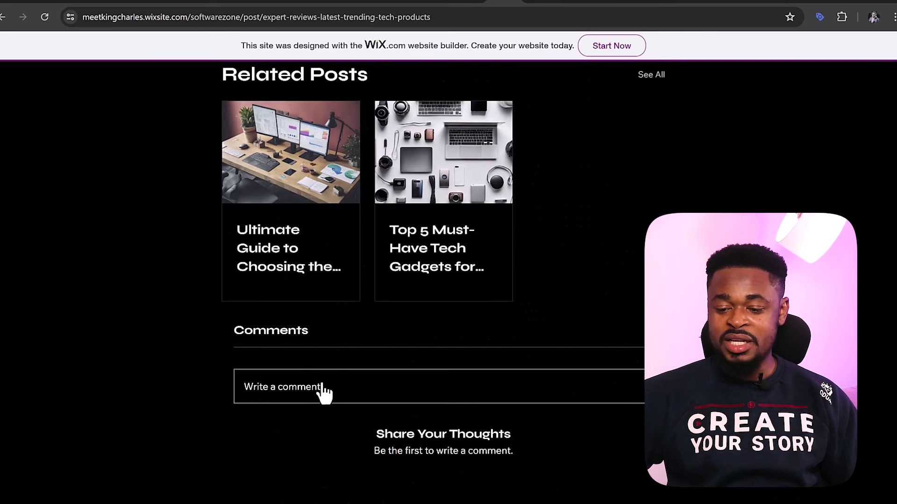
{"action": "scroll", "coordinate": [364, 373], "scroll_direction": "up", "scroll_amount": 15}
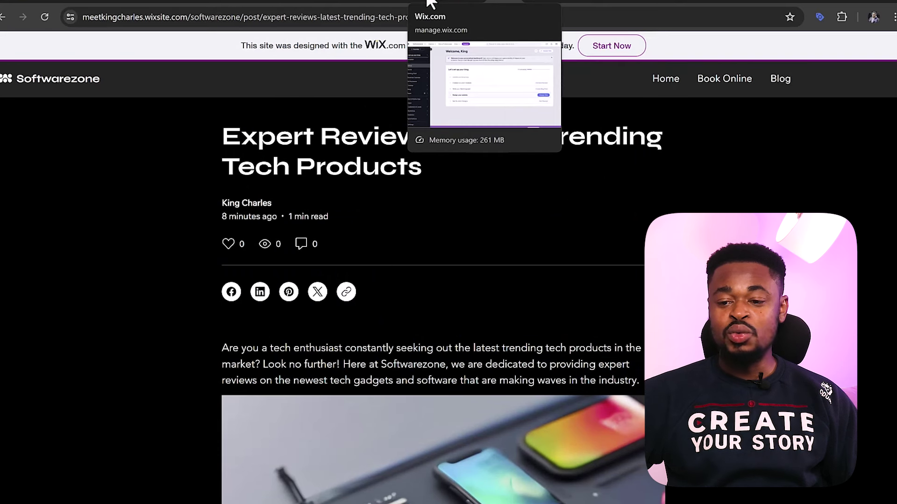
Return to the Wix dashboard, go to the blog's posts and start a new post, ready for its title
{"action": "left_click", "coordinate": [430, 4]}
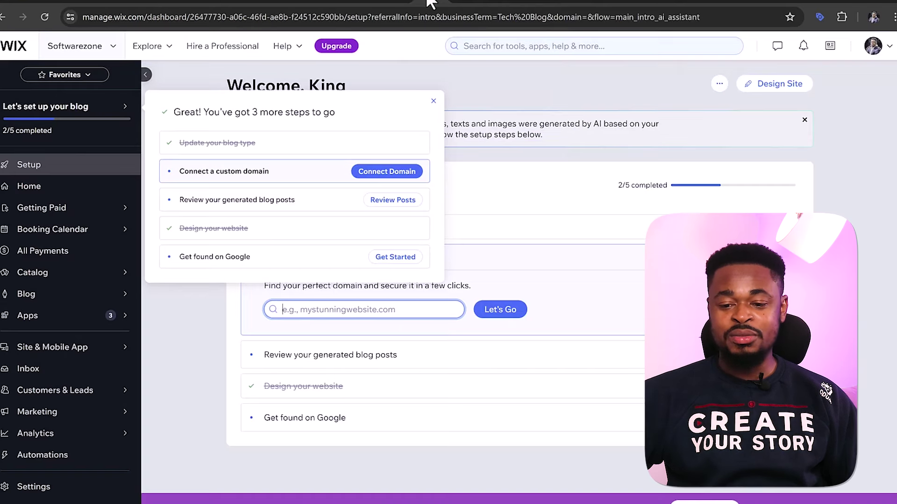
{"action": "left_click", "coordinate": [652, 105]}
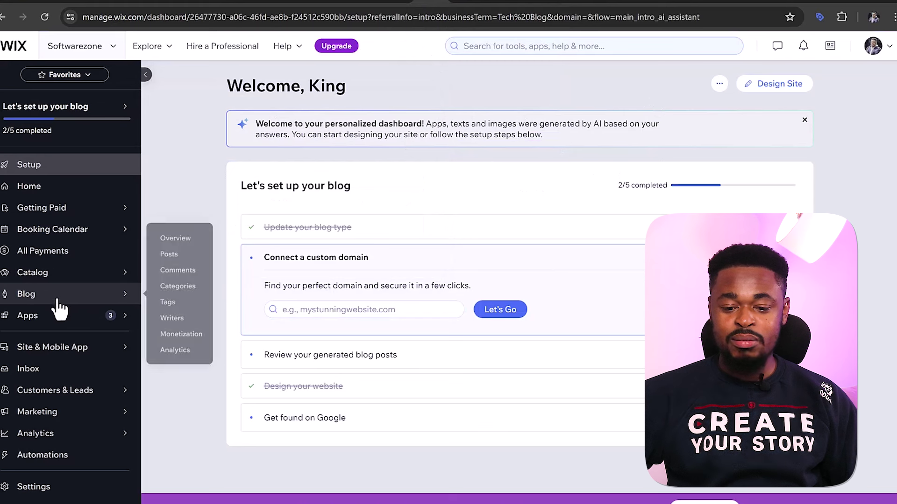
{"action": "mouse_move", "coordinate": [120, 295]}
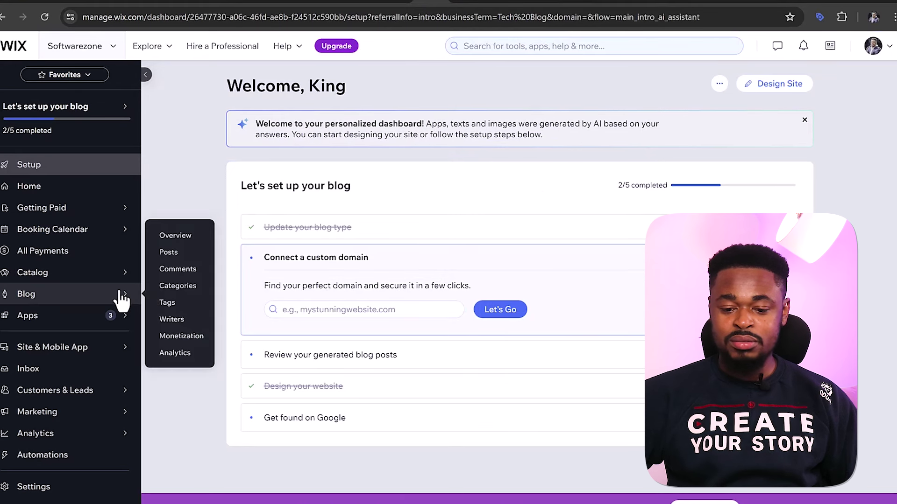
{"action": "left_click", "coordinate": [169, 253]}
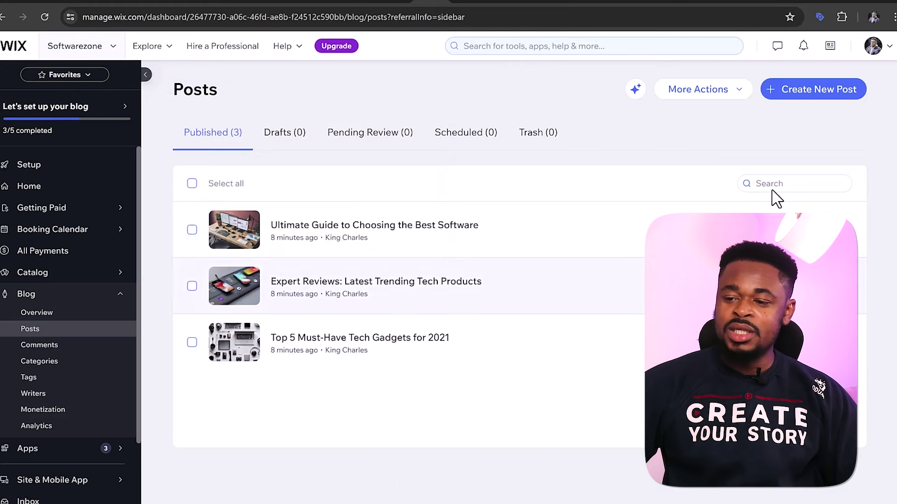
{"action": "left_click", "coordinate": [803, 97]}
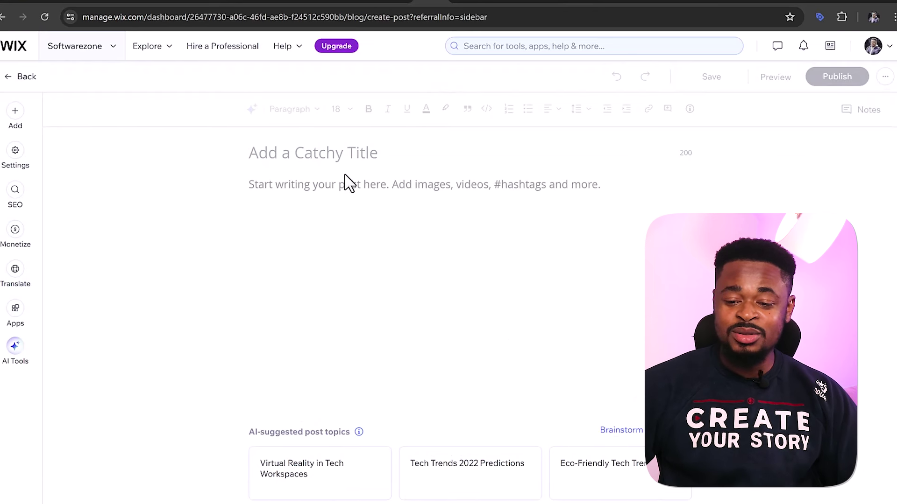
{"action": "left_click", "coordinate": [356, 187]}
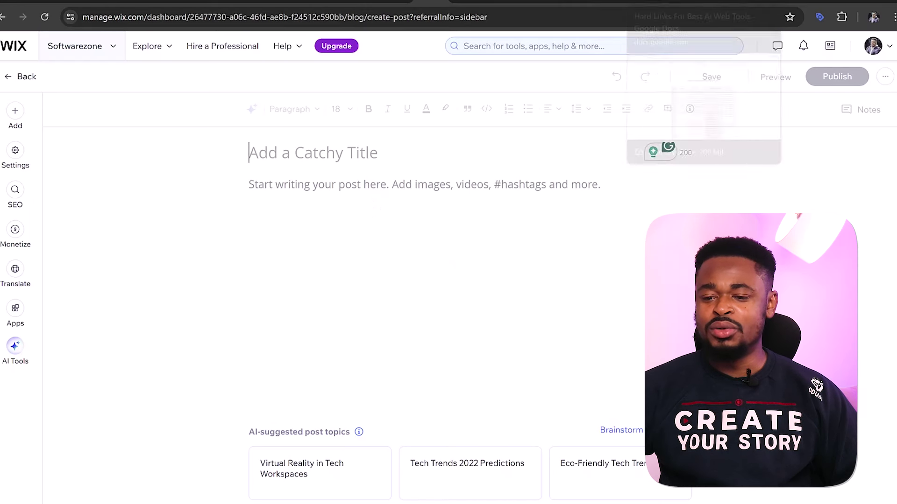
Switch to the Google Docs document "Hard Links For Best Ai Web Tools" and review the tool names from TL DV to Syllaby.io
{"action": "left_click", "coordinate": [640, 6]}
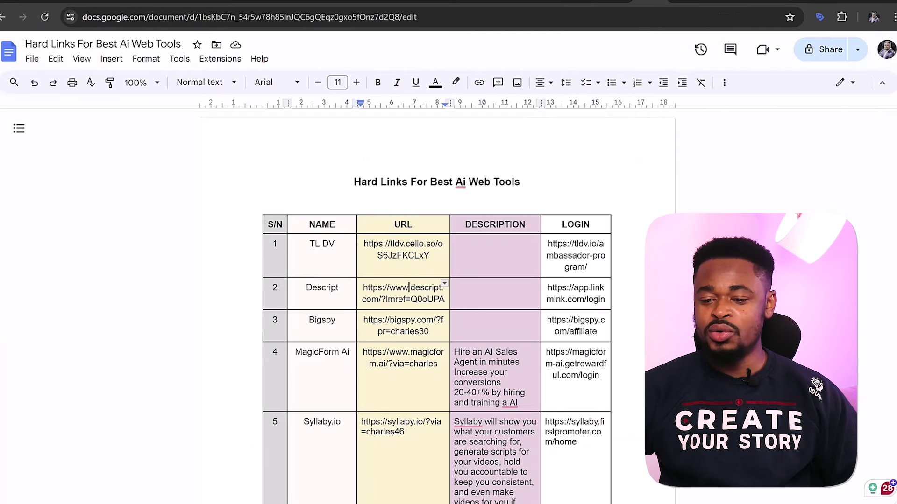
{"action": "left_click", "coordinate": [308, 246]}
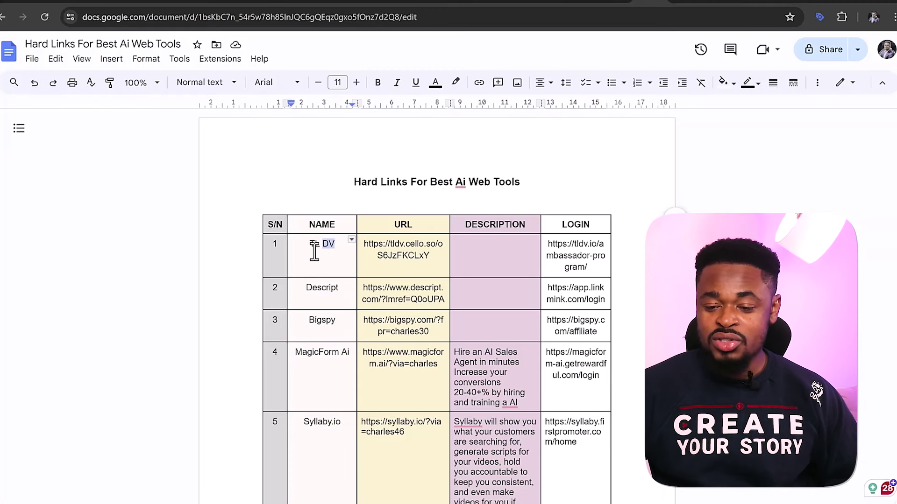
{"action": "left_click_drag", "start_coordinate": [306, 247], "coordinate": [333, 418]}
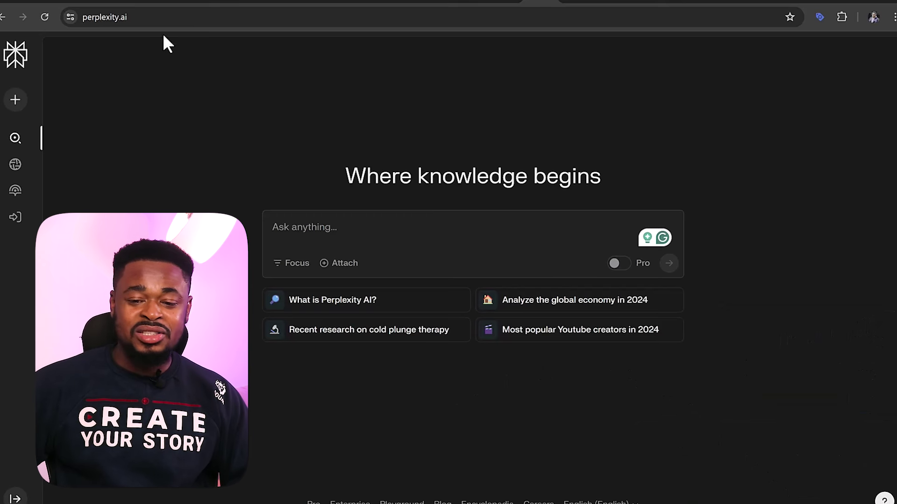
{"action": "left_click", "coordinate": [60, 17]}
{"action": "left_click", "coordinate": [185, 104]}
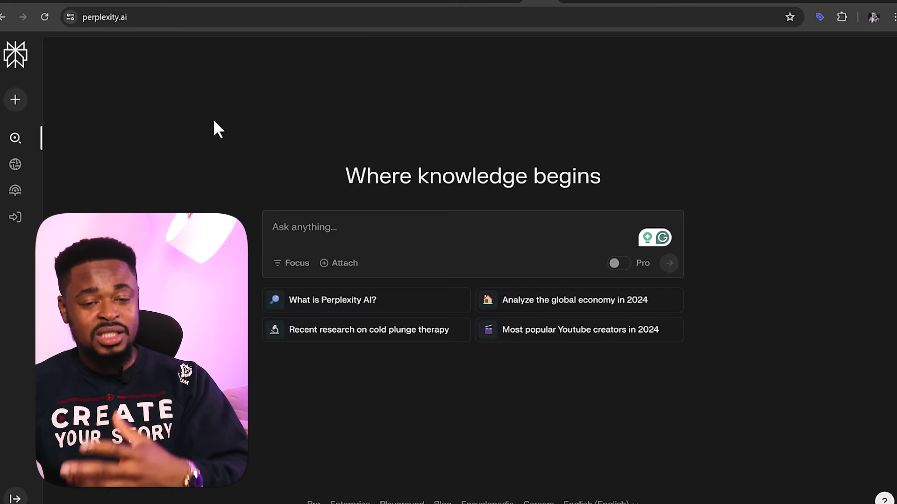
In Perplexity, ask for a detailed blogpost outline on the tools TL DV, Descript, Bigspy, MagicForm Ai and Syllaby.io
{"action": "left_click", "coordinate": [424, 229]}
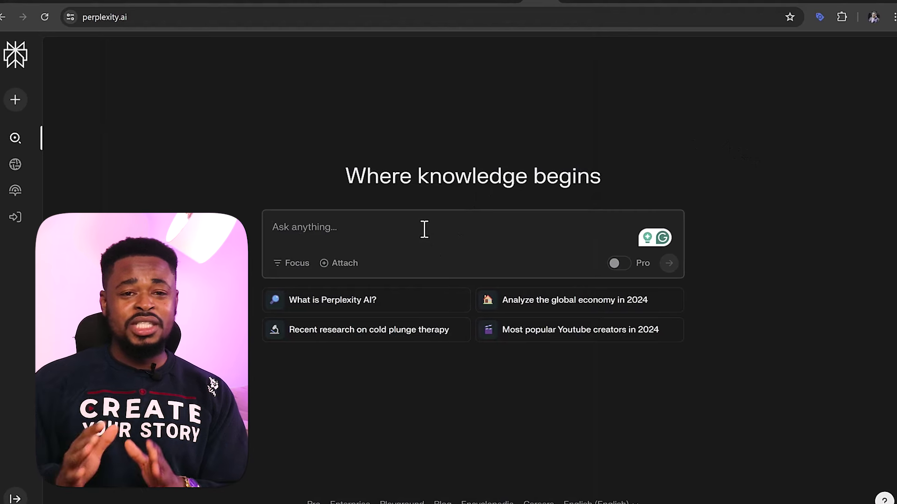
{"action": "type", "text": "Write a detailed blogpost outline on these tools:  TL DV Descript Bigspy MagicForm Ai Syllaby.io"}
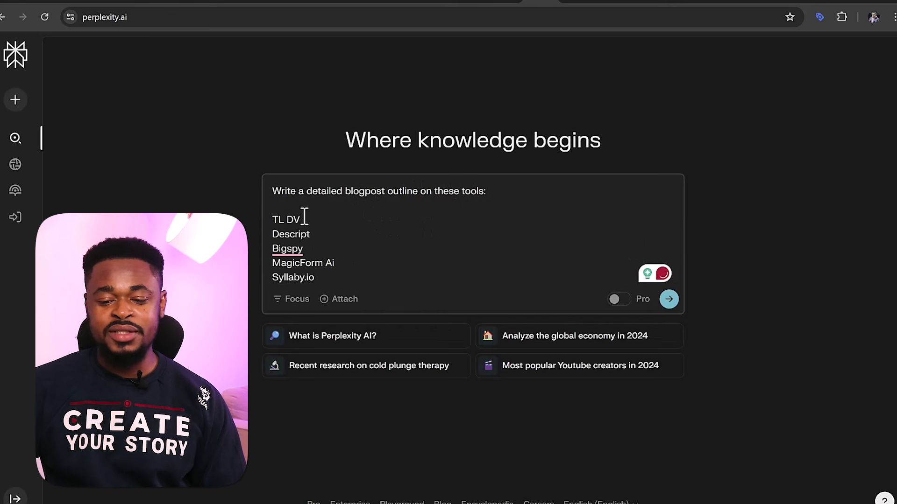
{"action": "left_click", "coordinate": [299, 250]}
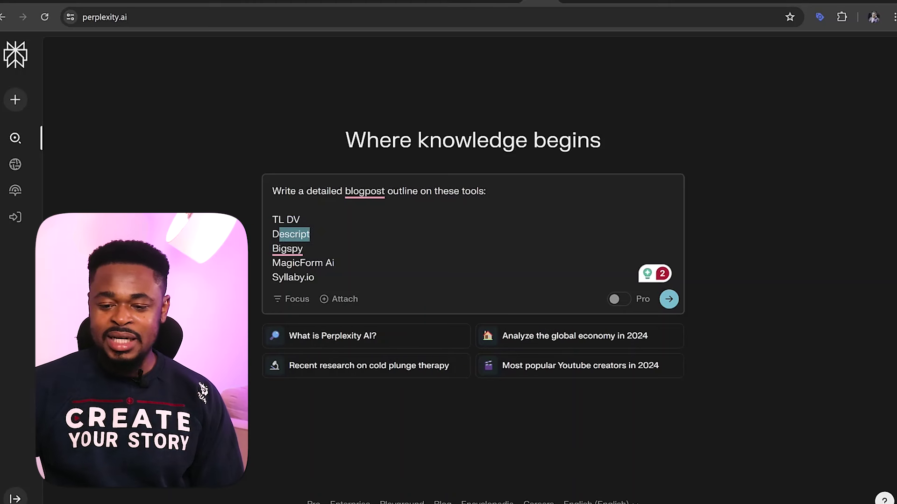
{"action": "left_click", "coordinate": [635, 260]}
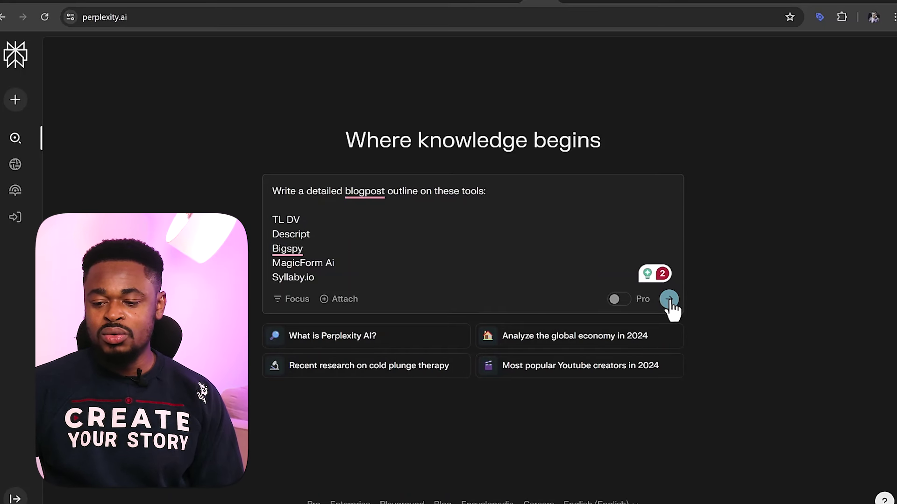
{"action": "left_click", "coordinate": [669, 300]}
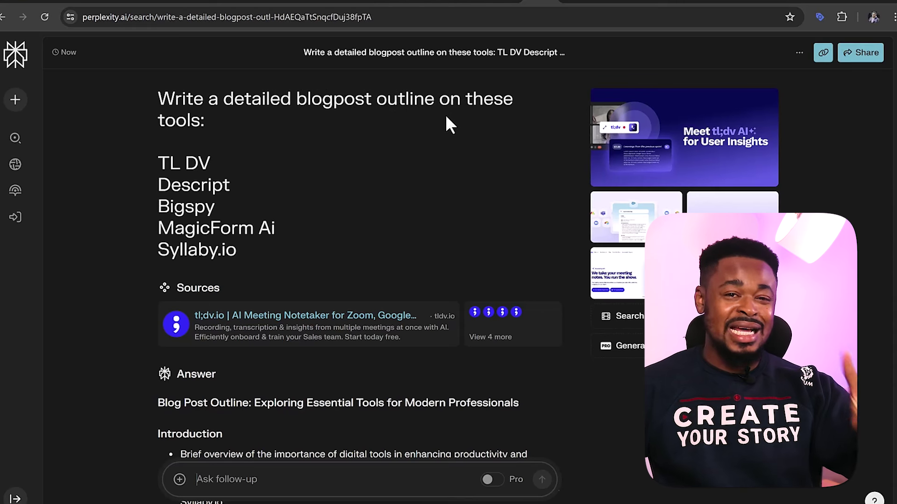
Read the outline's introduction and its TL DV section, including the overview and key features
{"action": "scroll", "coordinate": [445, 127], "scroll_direction": "down", "scroll_amount": 5}
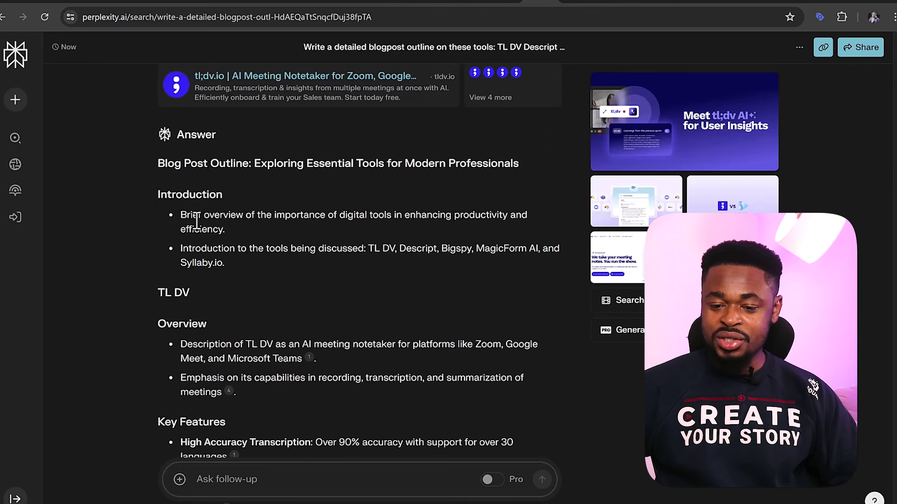
{"action": "scroll", "coordinate": [215, 327], "scroll_direction": "down", "scroll_amount": 5}
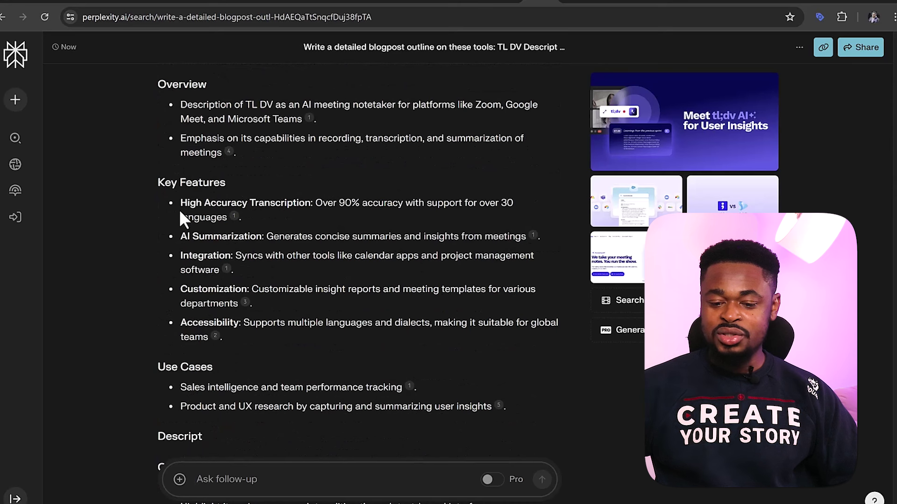
{"action": "scroll", "coordinate": [228, 346], "scroll_direction": "down", "scroll_amount": 4}
{"action": "scroll", "coordinate": [228, 288], "scroll_direction": "up", "scroll_amount": 10}
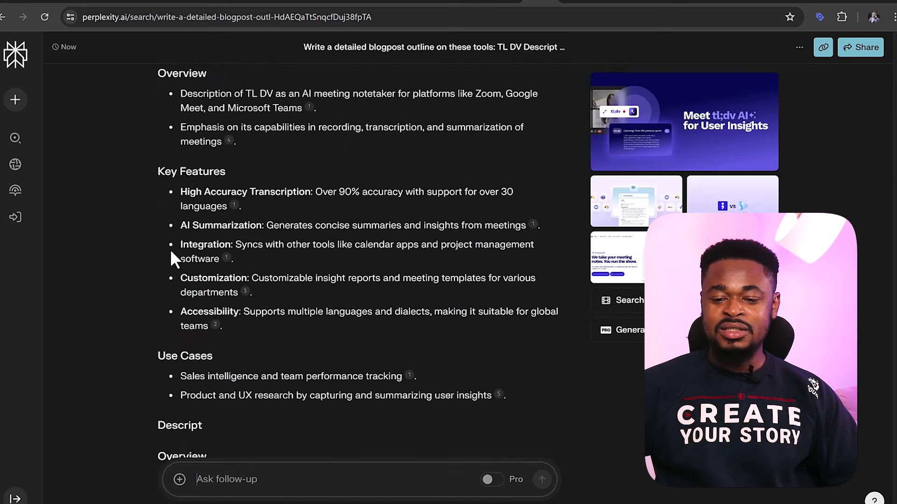
{"action": "scroll", "coordinate": [158, 215], "scroll_direction": "down", "scroll_amount": 4}
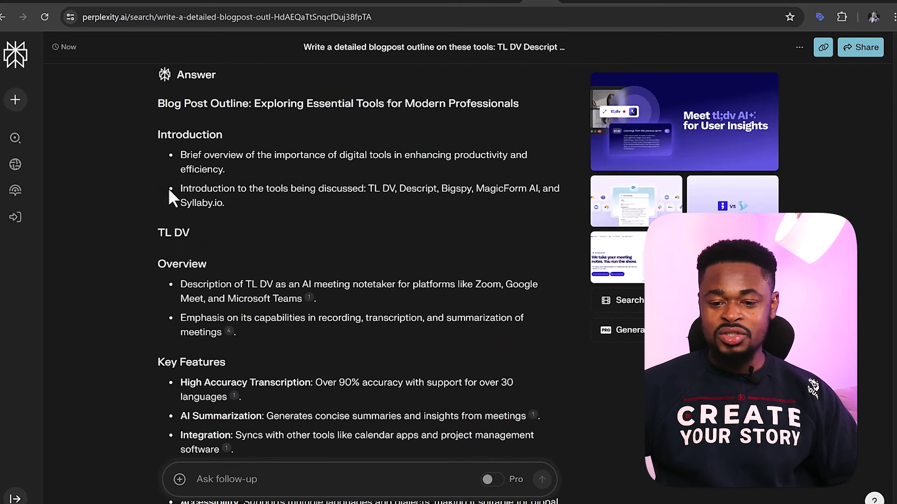
{"action": "left_click_drag", "start_coordinate": [183, 192], "coordinate": [476, 192]}
{"action": "left_click", "coordinate": [416, 194]}
{"action": "left_click_drag", "start_coordinate": [156, 229], "coordinate": [190, 232]}
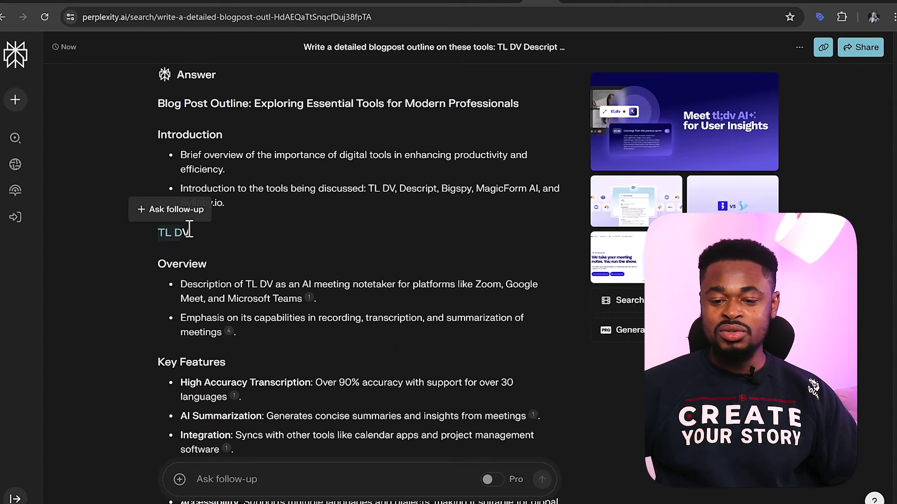
Review the outline's remaining tool sections, from Descript and Bigspy through to Syllaby.io
{"action": "scroll", "coordinate": [205, 236], "scroll_direction": "down", "scroll_amount": 5}
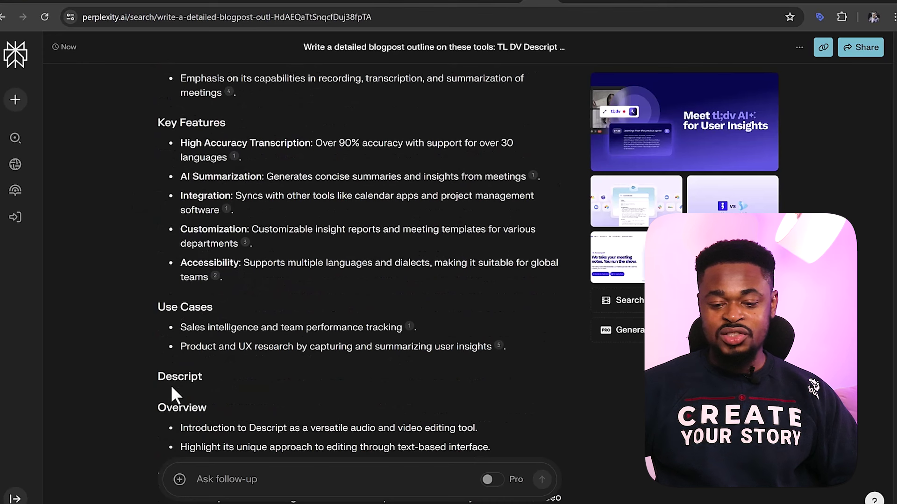
{"action": "double_click", "coordinate": [199, 379]}
{"action": "scroll", "coordinate": [200, 370], "scroll_direction": "down", "scroll_amount": 8}
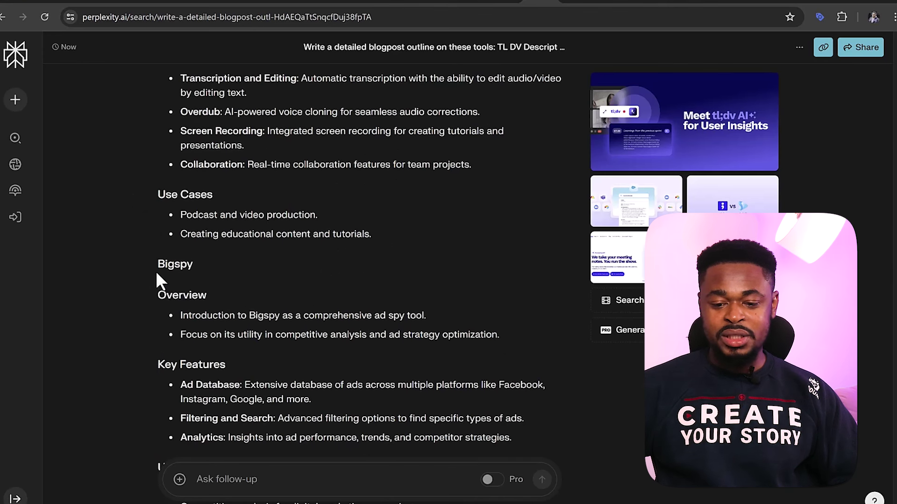
{"action": "double_click", "coordinate": [159, 270]}
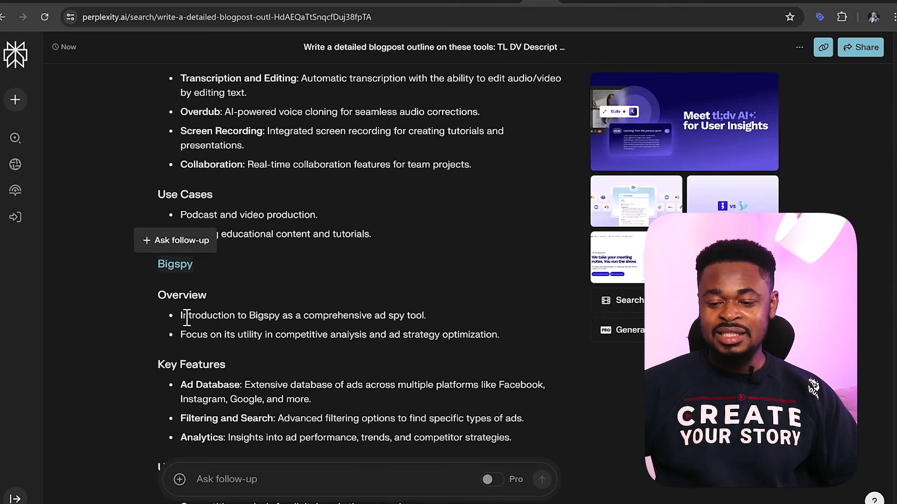
{"action": "scroll", "coordinate": [309, 286], "scroll_direction": "up", "scroll_amount": 5}
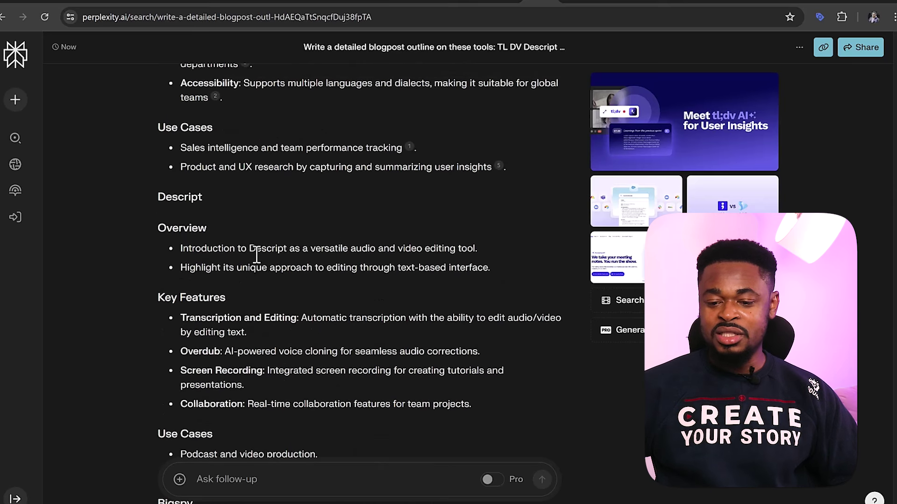
{"action": "left_click_drag", "start_coordinate": [353, 249], "coordinate": [434, 250]}
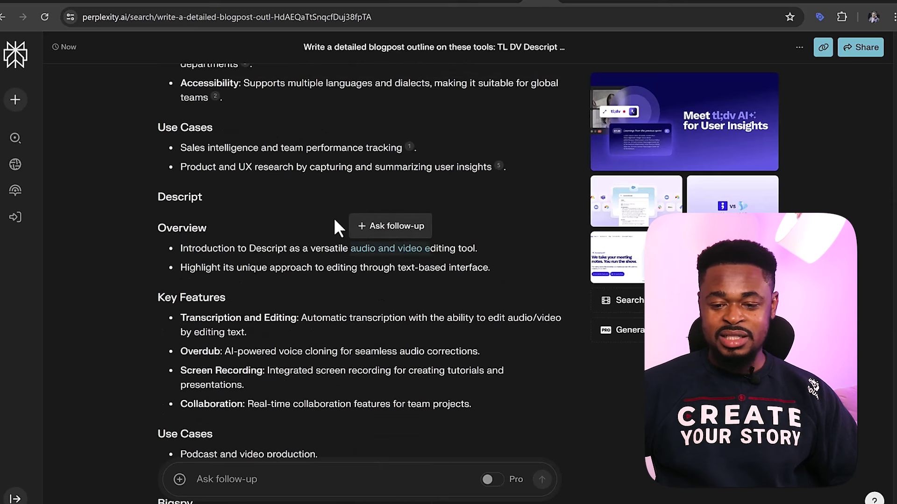
{"action": "scroll", "coordinate": [334, 218], "scroll_direction": "up", "scroll_amount": 6}
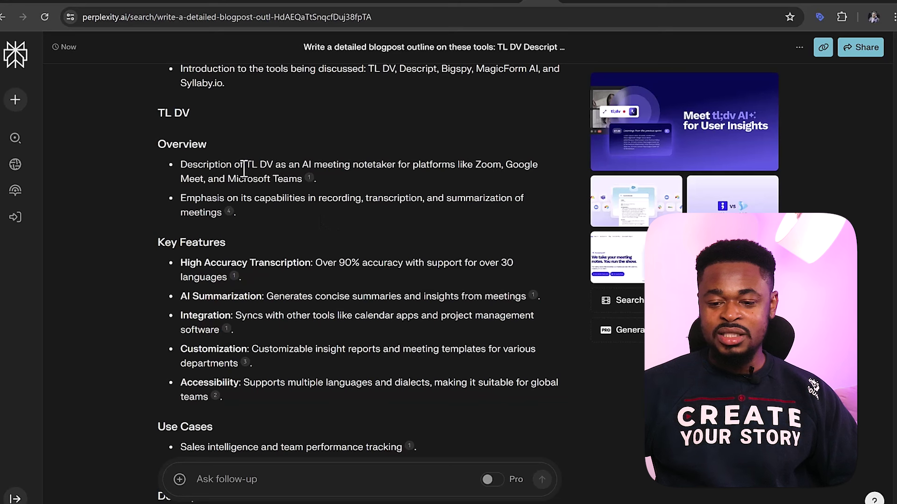
{"action": "scroll", "coordinate": [315, 147], "scroll_direction": "down", "scroll_amount": 15}
{"action": "scroll", "coordinate": [316, 157], "scroll_direction": "down", "scroll_amount": 5}
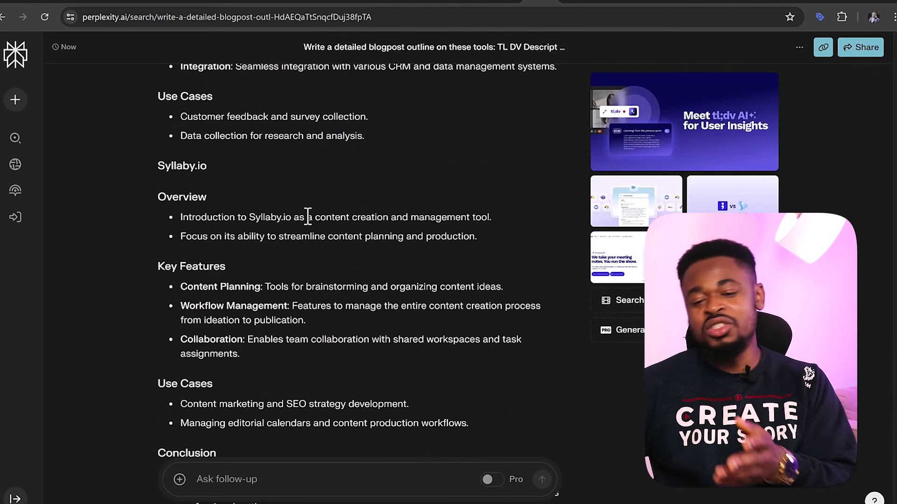
{"action": "scroll", "coordinate": [93, 296], "scroll_direction": "up", "scroll_amount": 5}
Ask as a follow-up: "Based on the outline write a detailed blogpost. Add external links where necessary"
{"action": "scroll", "coordinate": [371, 191], "scroll_direction": "down", "scroll_amount": 10}
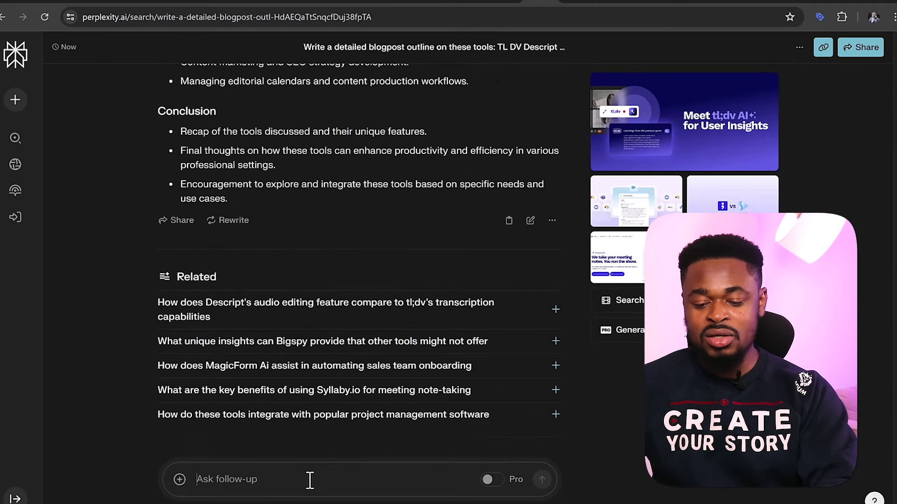
{"action": "type", "text": "Based on the outline write a detailed blogpost. Add external links where necessary"}
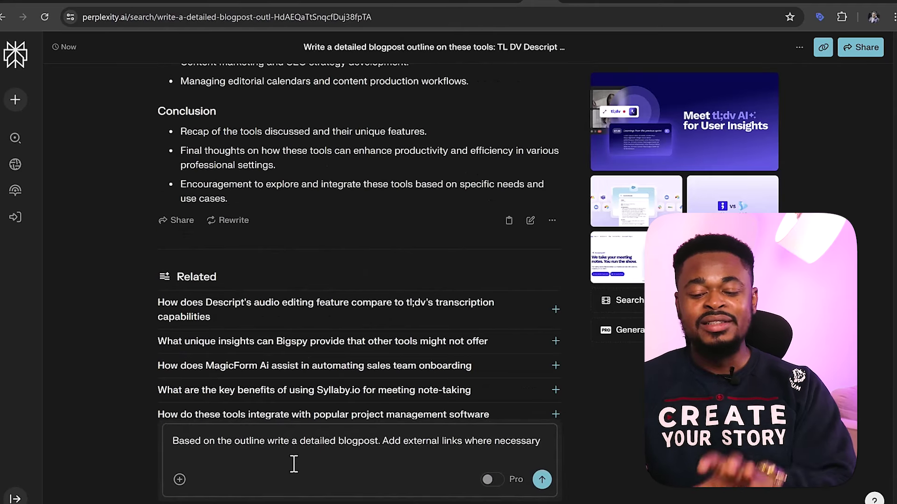
{"action": "left_click_drag", "start_coordinate": [389, 444], "coordinate": [532, 446]}
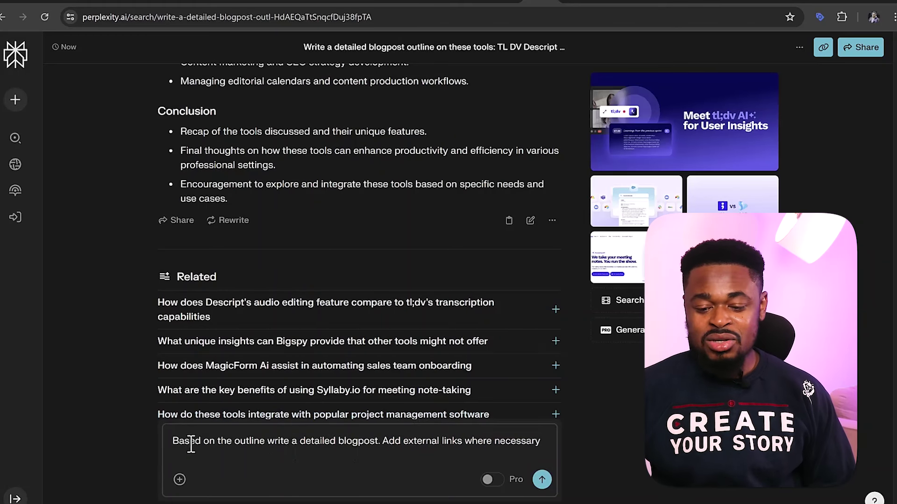
{"action": "left_click_drag", "start_coordinate": [191, 445], "coordinate": [257, 445]}
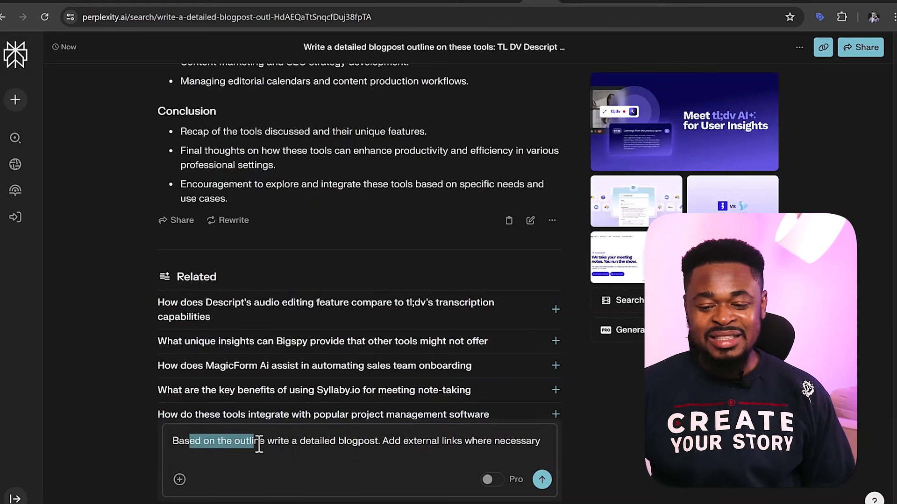
{"action": "left_click", "coordinate": [264, 443]}
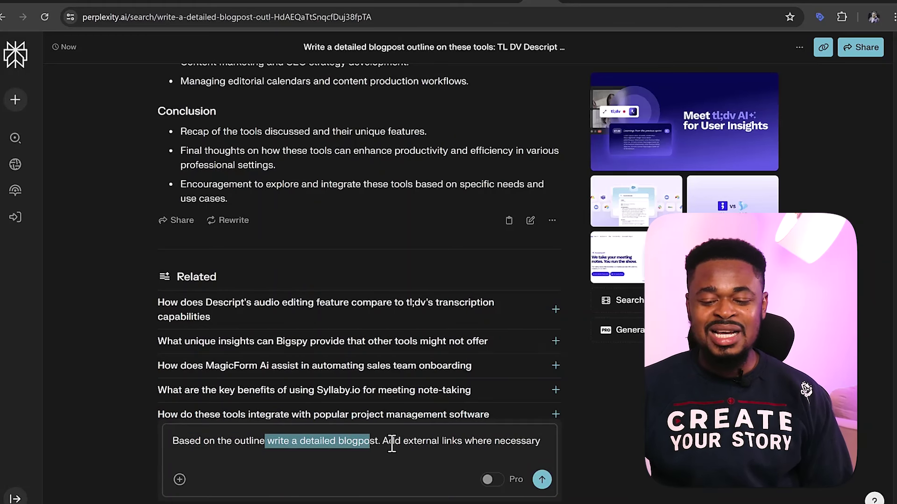
{"action": "left_click_drag", "start_coordinate": [389, 443], "coordinate": [528, 445]}
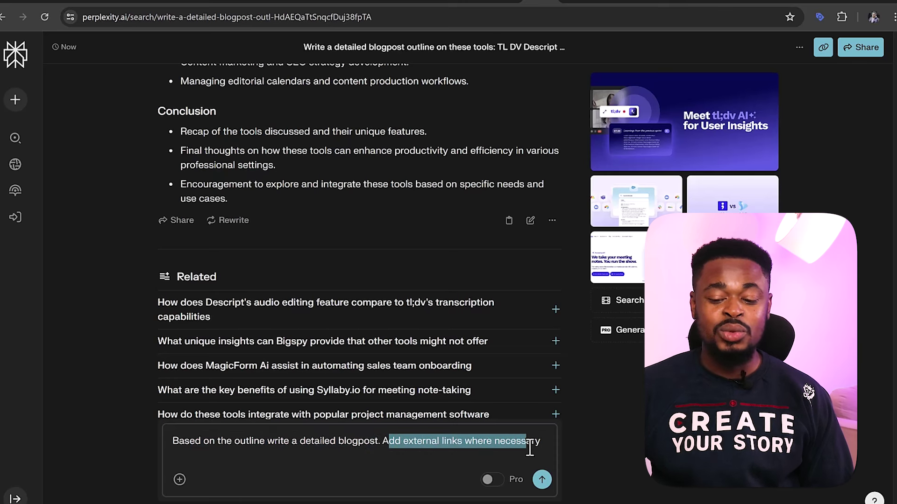
{"action": "left_click", "coordinate": [543, 480]}
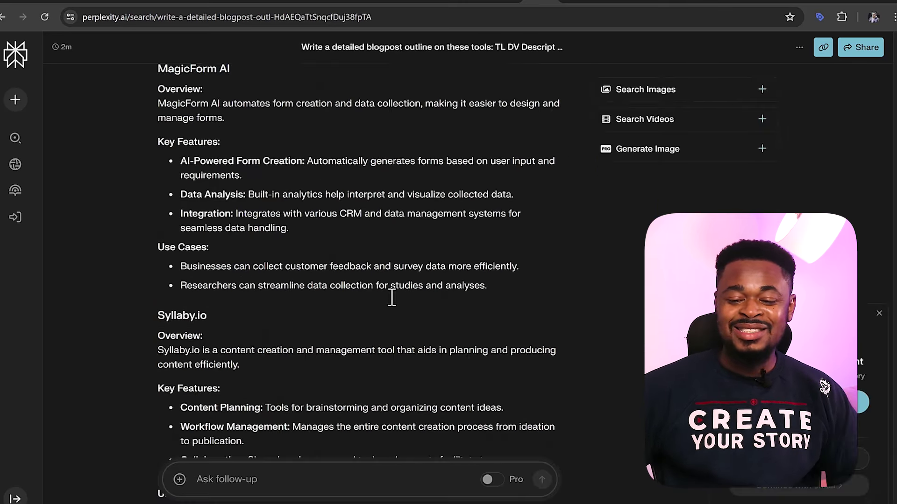
Look through the generated blog post from its listed sources down to the conclusion
{"action": "scroll", "coordinate": [390, 296], "scroll_direction": "up", "scroll_amount": 15}
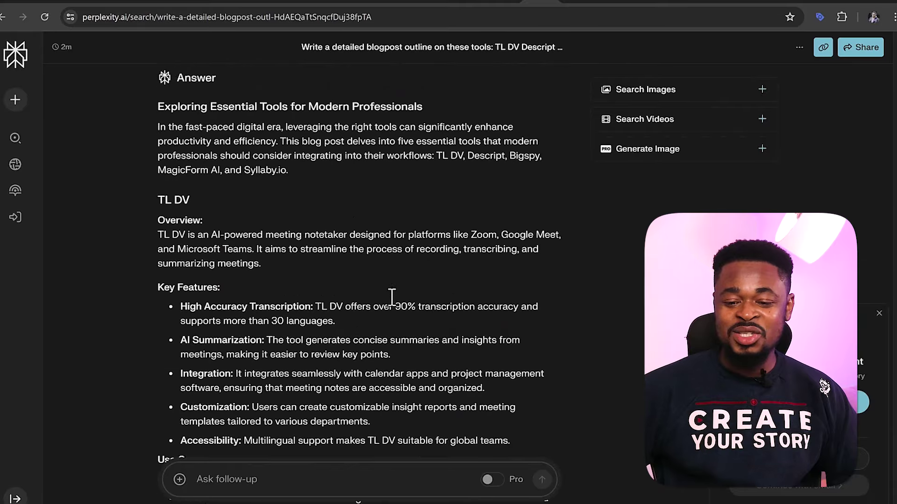
{"action": "scroll", "coordinate": [230, 243], "scroll_direction": "down", "scroll_amount": 5}
{"action": "scroll", "coordinate": [230, 243], "scroll_direction": "up", "scroll_amount": 12}
{"action": "scroll", "coordinate": [230, 251], "scroll_direction": "down", "scroll_amount": 8}
{"action": "scroll", "coordinate": [220, 247], "scroll_direction": "up", "scroll_amount": 8}
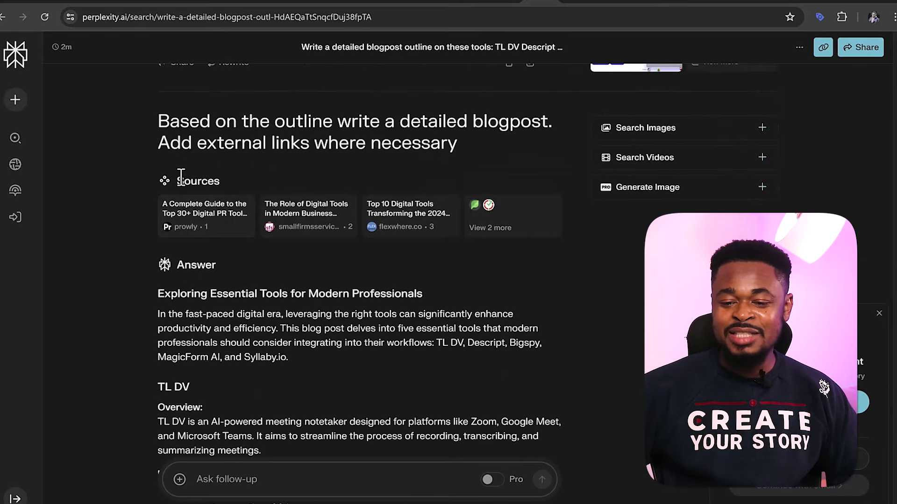
{"action": "left_click_drag", "start_coordinate": [177, 181], "coordinate": [214, 182]}
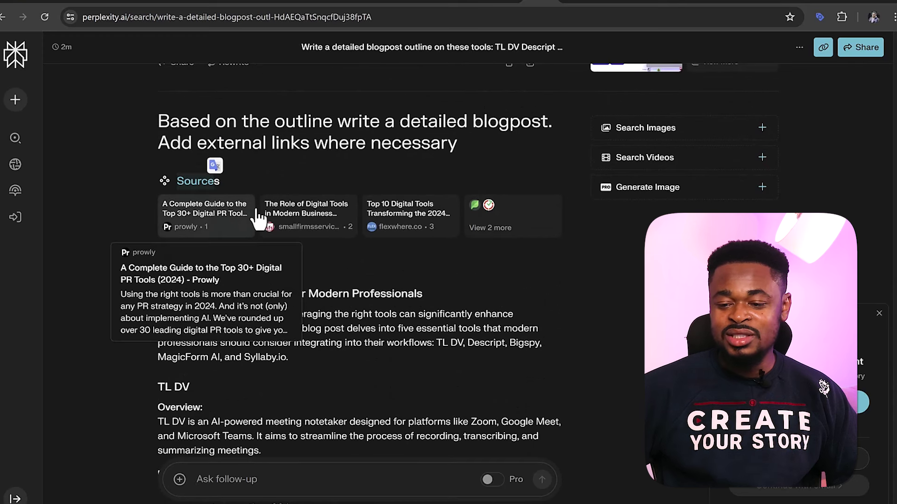
{"action": "scroll", "coordinate": [425, 308], "scroll_direction": "down", "scroll_amount": 20}
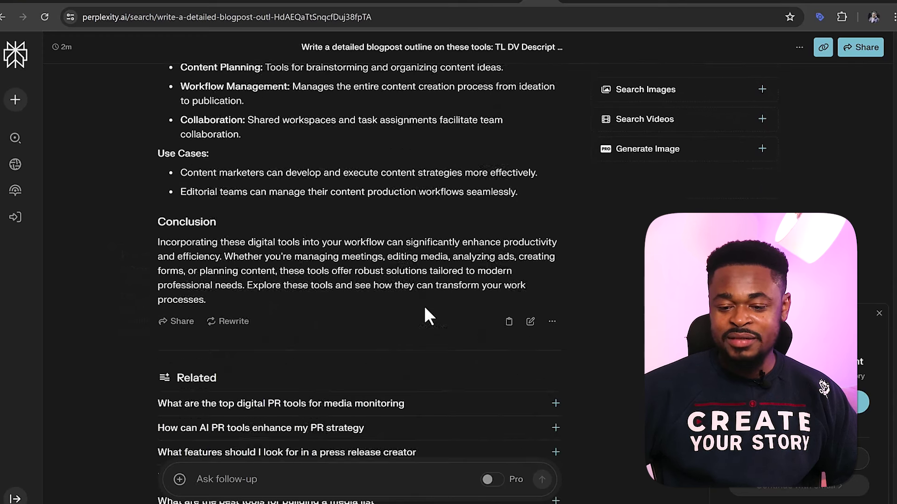
{"action": "scroll", "coordinate": [224, 214], "scroll_direction": "up", "scroll_amount": 6}
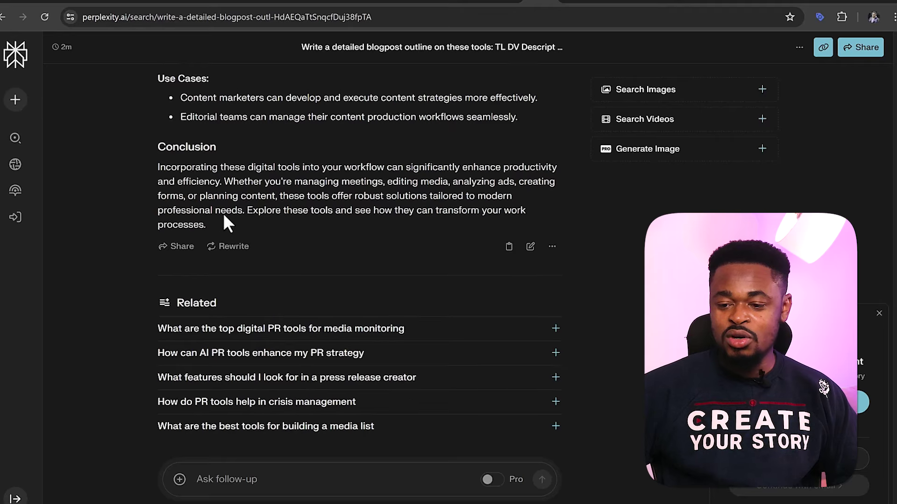
{"action": "scroll", "coordinate": [223, 213], "scroll_direction": "up", "scroll_amount": 18}
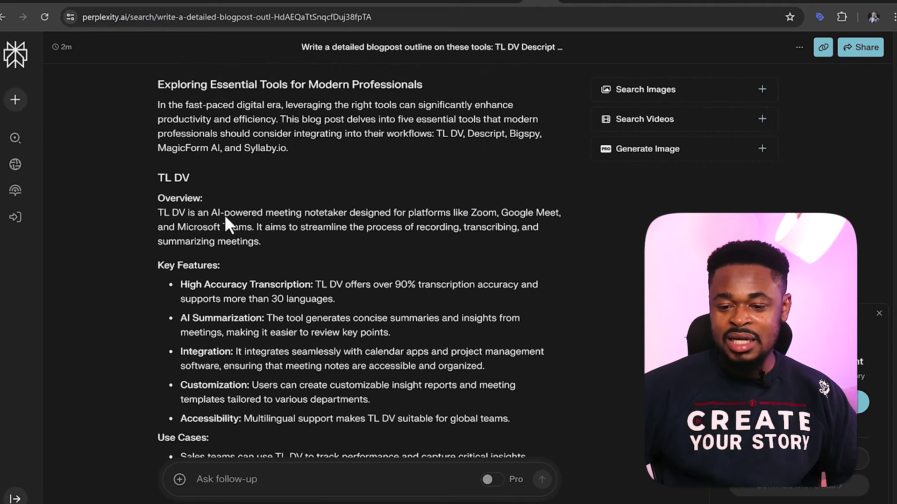
{"action": "scroll", "coordinate": [380, 289], "scroll_direction": "up", "scroll_amount": 4}
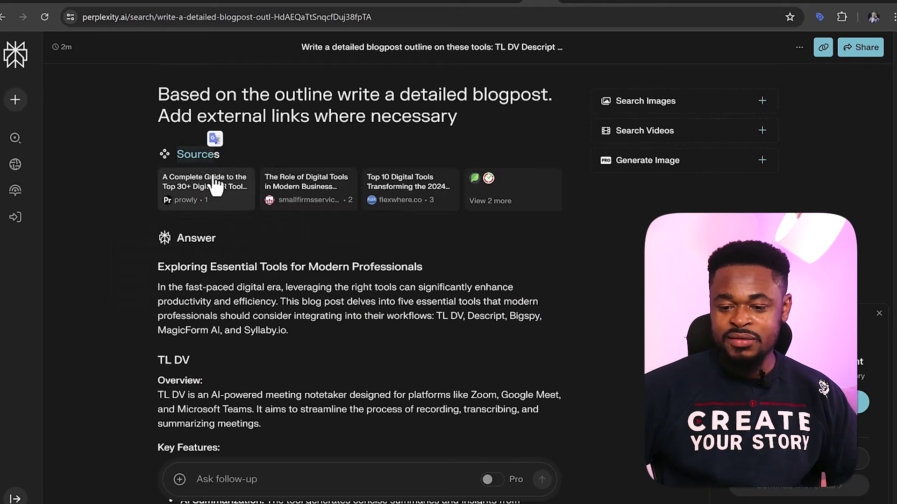
Copy the complete generated blog post, switch to Content Genius in ChatGPT, and paste the text with its citations into the message
{"action": "scroll", "coordinate": [294, 176], "scroll_direction": "down", "scroll_amount": 20}
{"action": "scroll", "coordinate": [406, 240], "scroll_direction": "up", "scroll_amount": 8}
{"action": "scroll", "coordinate": [411, 213], "scroll_direction": "down", "scroll_amount": 8}
{"action": "scroll", "coordinate": [497, 215], "scroll_direction": "up", "scroll_amount": 3}
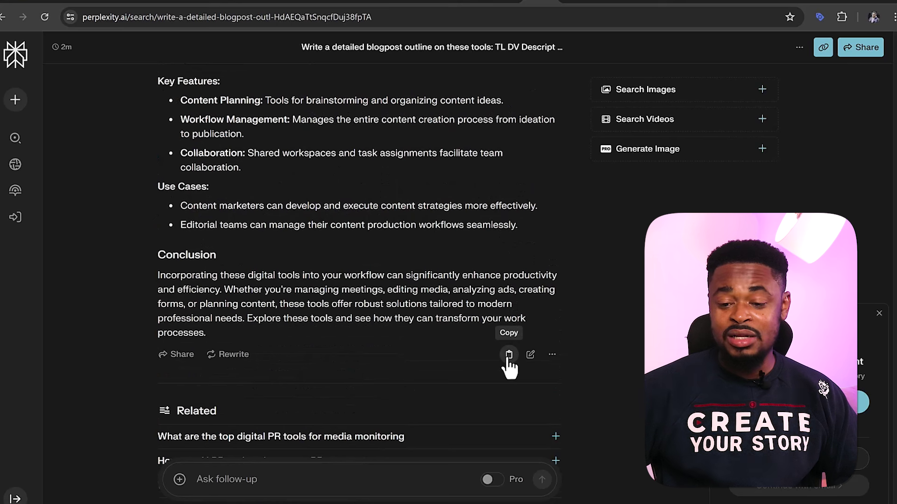
{"action": "left_click", "coordinate": [583, 5]}
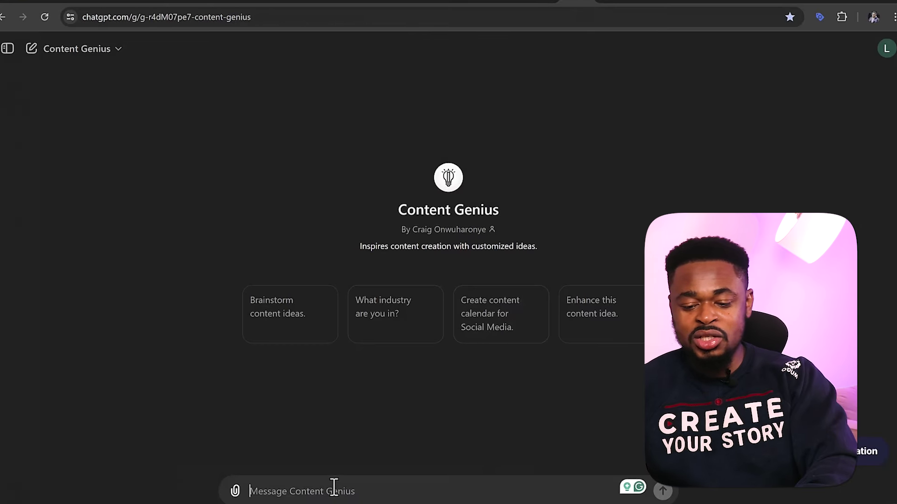
{"action": "key", "text": "ctrl+v"}
{"action": "left_click_drag", "start_coordinate": [258, 410], "coordinate": [525, 496]}
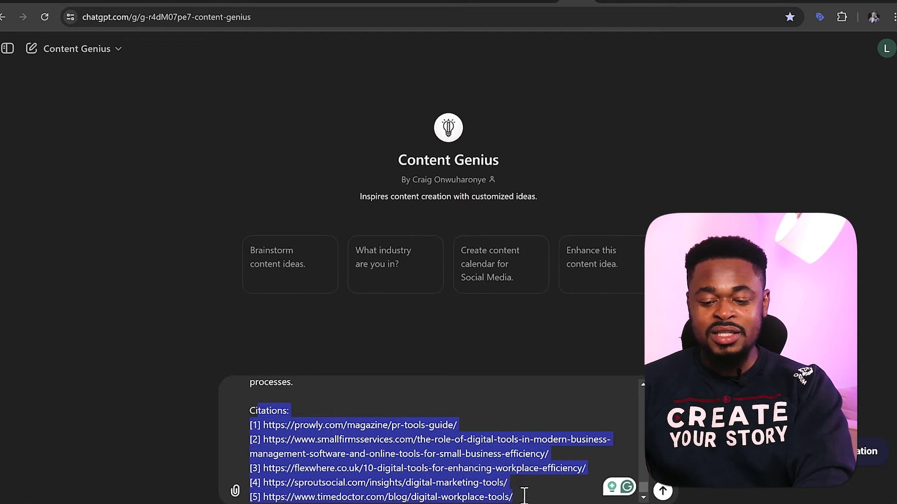
{"action": "scroll", "coordinate": [517, 486], "scroll_direction": "down", "scroll_amount": 1}
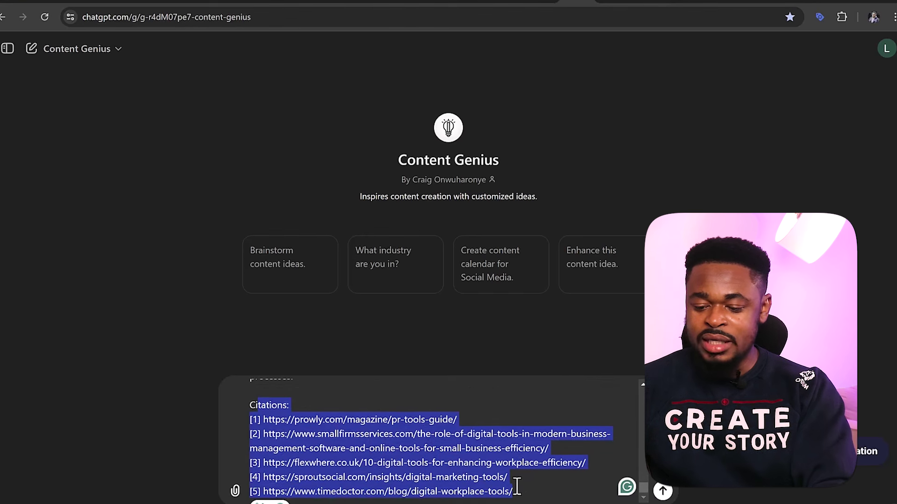
Send the text with a request for a blogpost of not less than 2000 words, citations as clickable links, and external links where necessary
{"action": "left_click", "coordinate": [544, 490]}
{"action": "key", "text": "shift+Return"}
{"action": "key", "text": "shift+Return"}
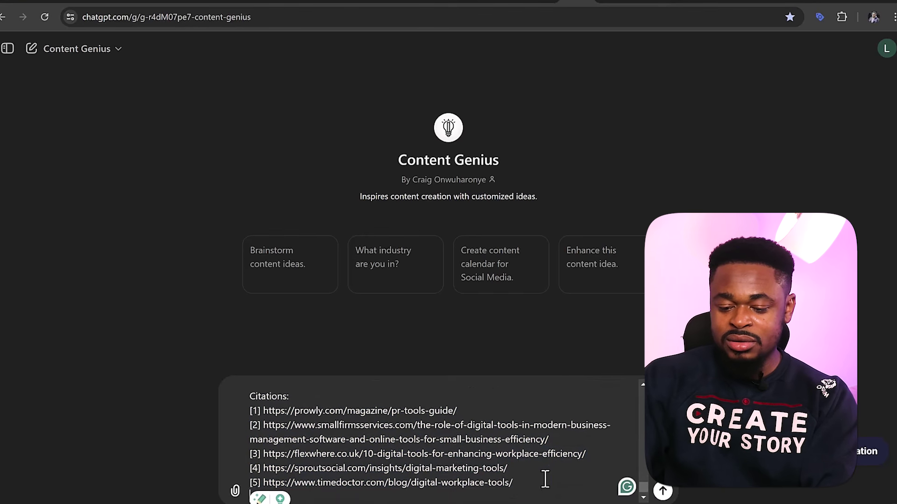
{"action": "key", "text": "ctrl+v"}
{"action": "left_click_drag", "start_coordinate": [271, 484], "coordinate": [425, 483]}
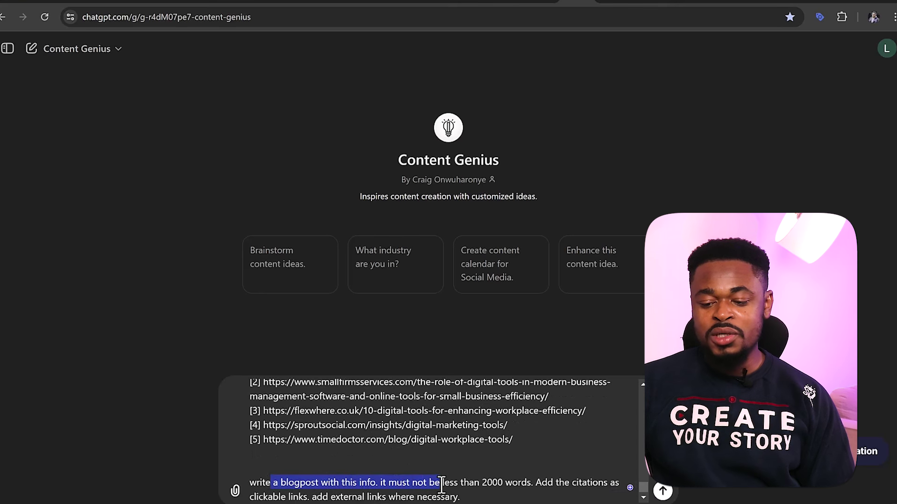
{"action": "left_click_drag", "start_coordinate": [514, 486], "coordinate": [559, 498]}
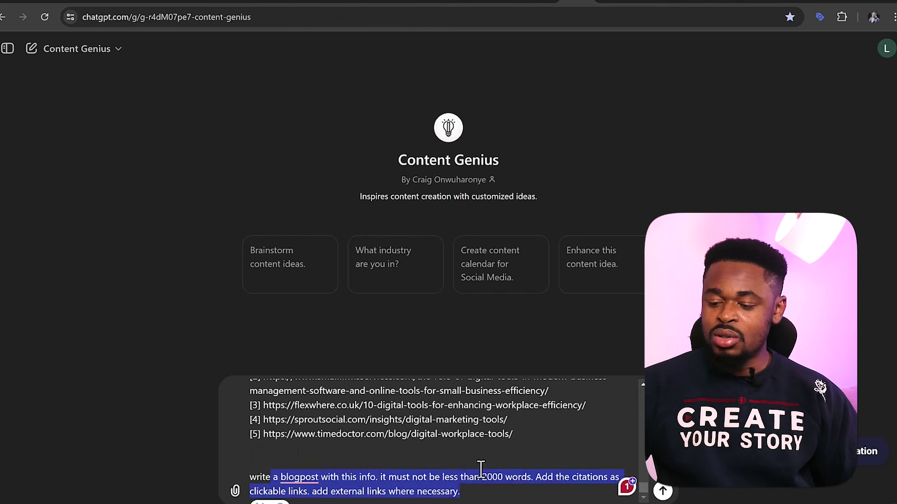
{"action": "left_click", "coordinate": [599, 477]}
{"action": "key", "text": "Return"}
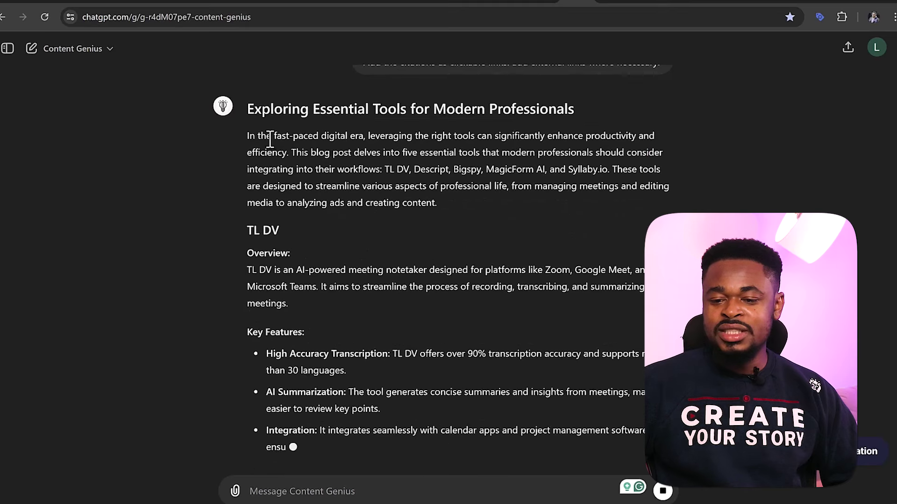
Look through the generated draft down to its citations and ask Content Genius for the "word count"
{"action": "left_click_drag", "start_coordinate": [253, 192], "coordinate": [555, 194]}
{"action": "scroll", "coordinate": [413, 248], "scroll_direction": "down", "scroll_amount": 8}
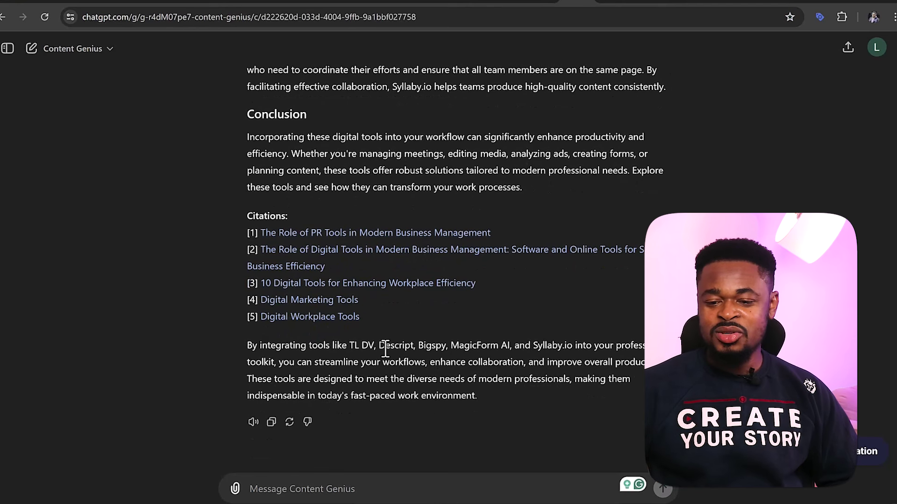
{"action": "left_click", "coordinate": [402, 484]}
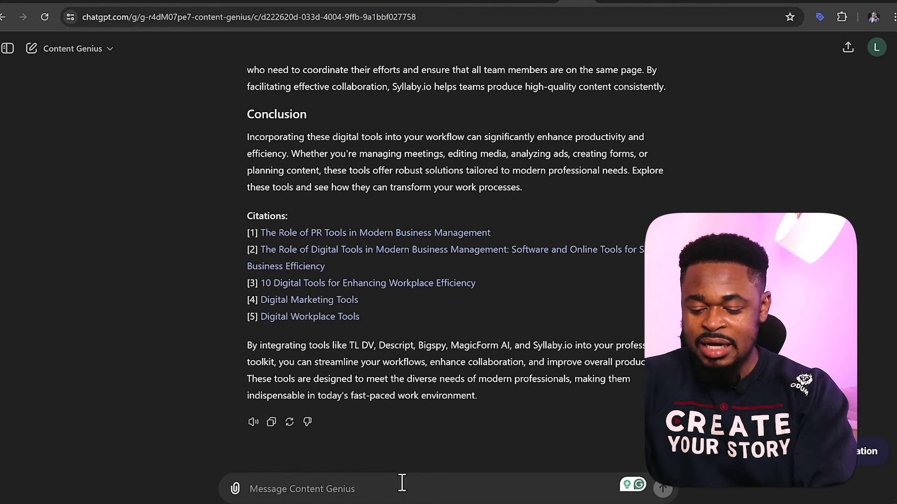
{"action": "type", "text": "wo"}
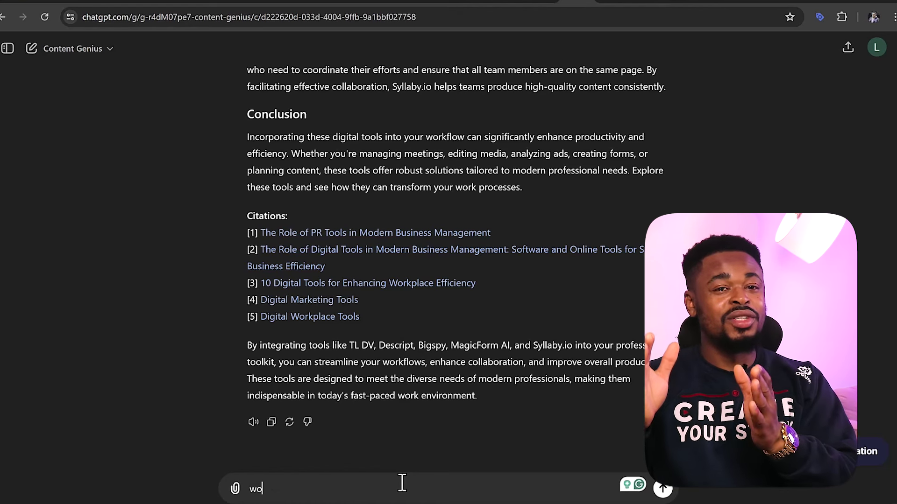
{"action": "type", "text": "rd count"}
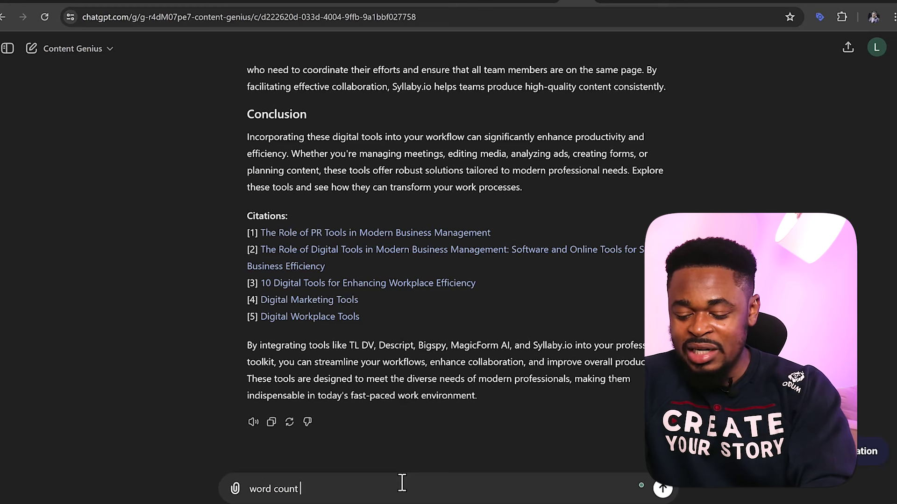
{"action": "key", "text": "Return"}
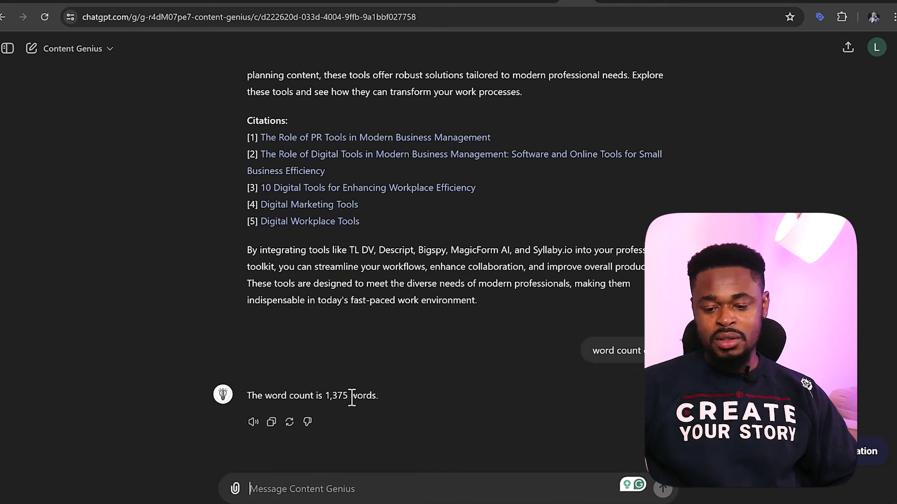
Send a prompt to discuss and share thoughts on each tool in between sentences like a podcast, without separate paragraphs, within 2000 words to 3000 words
{"action": "type", "text": "Discuss and share your thoughts (do not create separate paragraphs for your thoughts) on each tool in between sentences like a podcast. word count must be within 2000 words to 3000 words."}
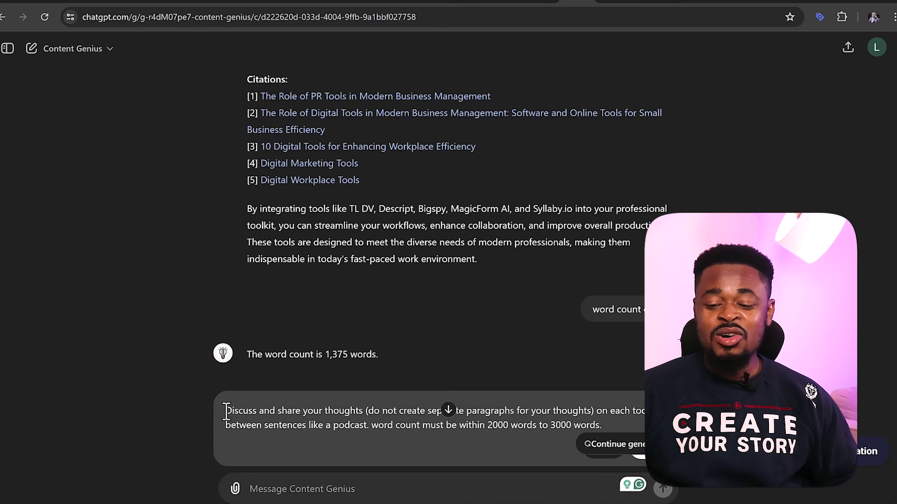
{"action": "left_click_drag", "start_coordinate": [360, 419], "coordinate": [612, 413]}
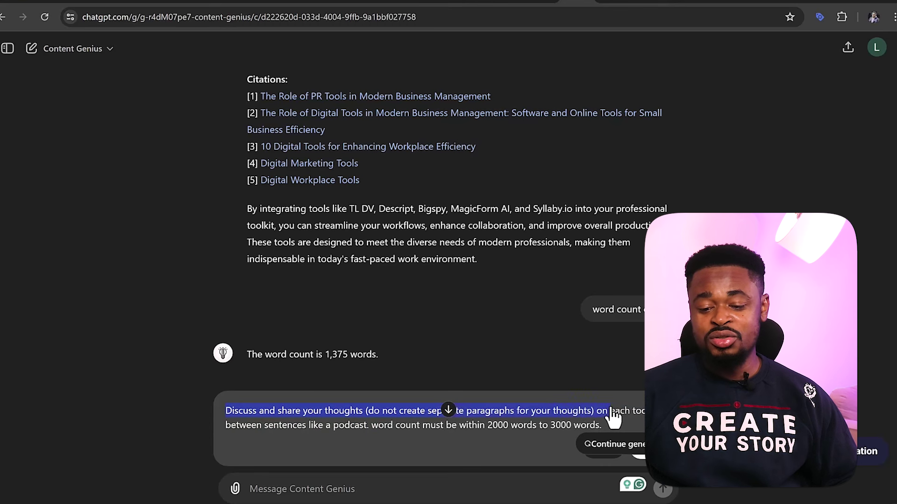
{"action": "left_click", "coordinate": [362, 423]}
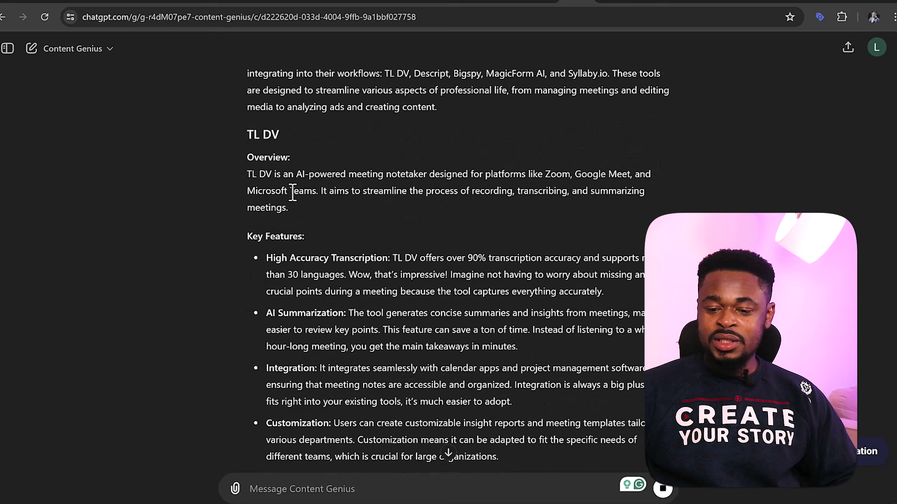
Review the rewritten post from its introduction and TL DV section down to the conclusion, and check its word count
{"action": "scroll", "coordinate": [319, 233], "scroll_direction": "down", "scroll_amount": 4}
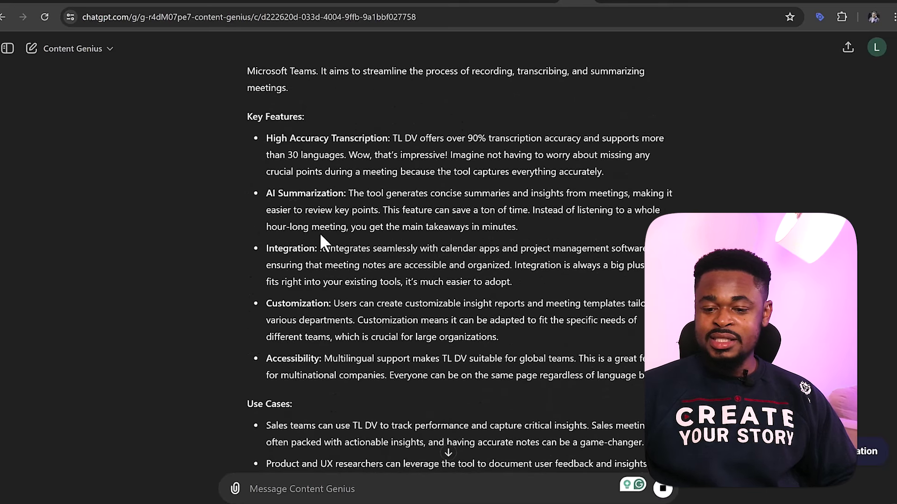
{"action": "scroll", "coordinate": [319, 233], "scroll_direction": "up", "scroll_amount": 4}
{"action": "scroll", "coordinate": [320, 235], "scroll_direction": "down", "scroll_amount": 3}
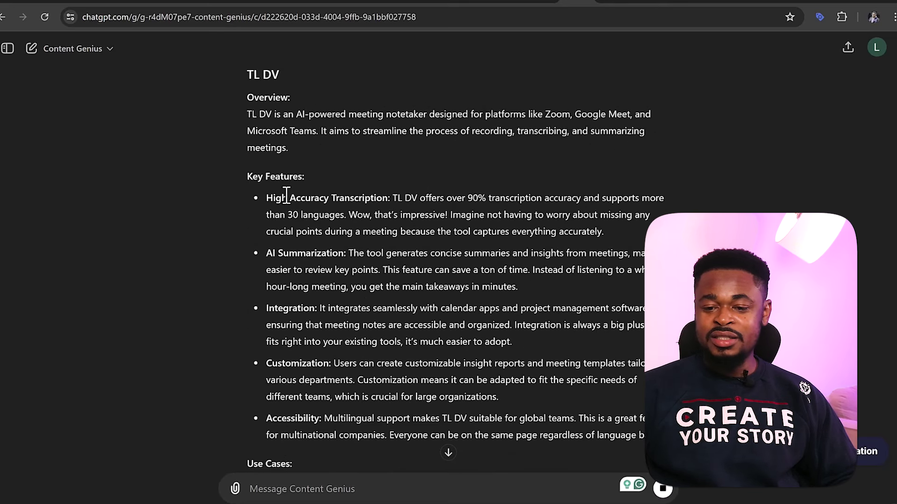
{"action": "scroll", "coordinate": [266, 154], "scroll_direction": "up", "scroll_amount": 3}
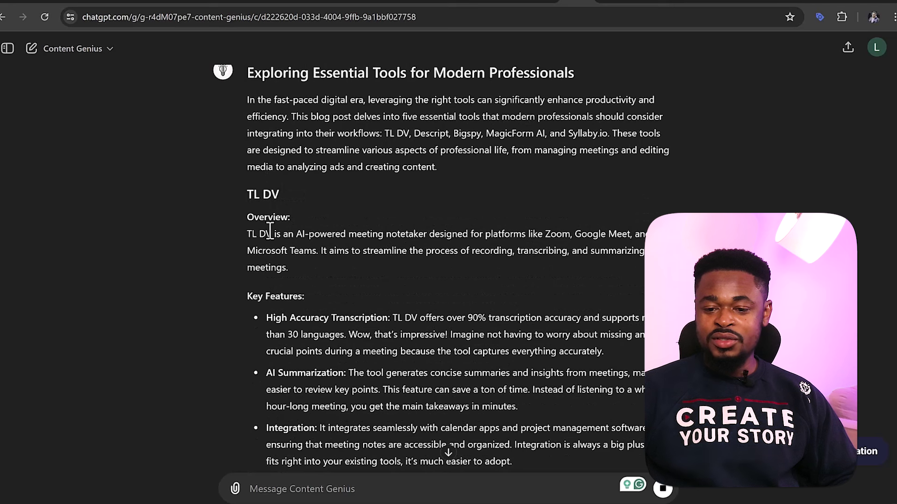
{"action": "left_click_drag", "start_coordinate": [264, 99], "coordinate": [435, 192]}
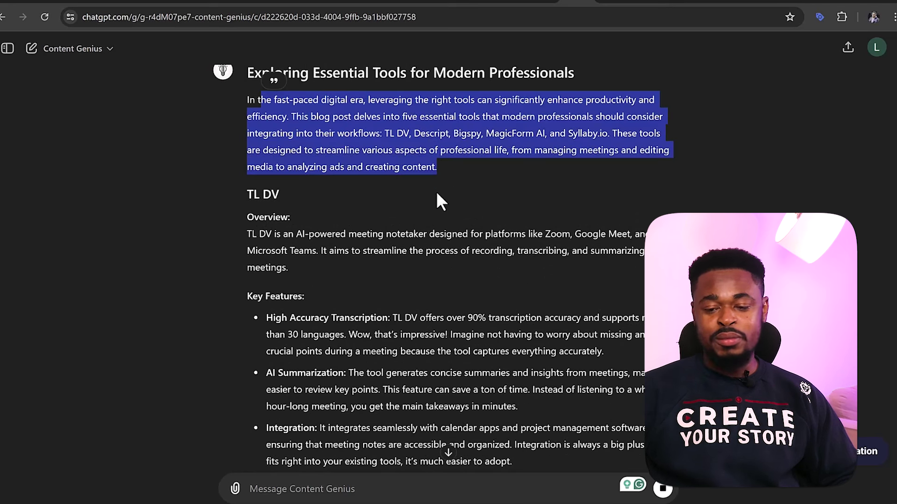
{"action": "scroll", "coordinate": [430, 236], "scroll_direction": "down", "scroll_amount": 20}
{"action": "scroll", "coordinate": [431, 237], "scroll_direction": "down", "scroll_amount": 20}
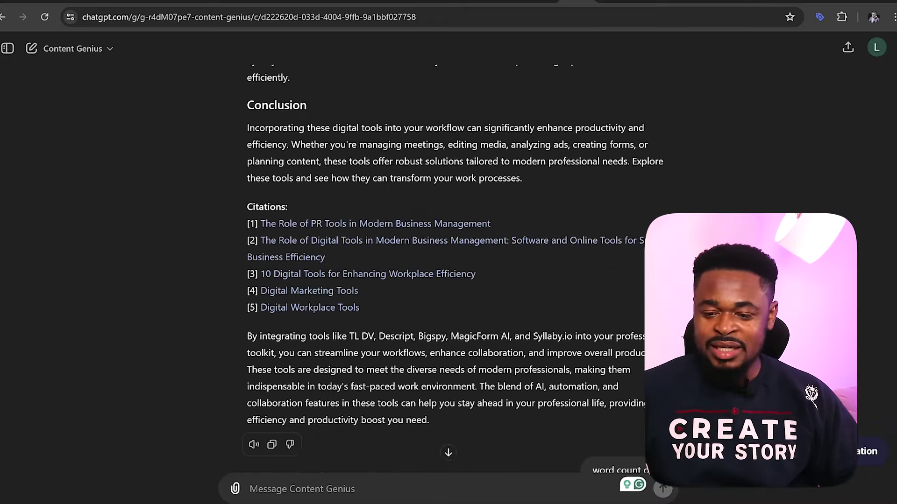
{"action": "scroll", "coordinate": [399, 307], "scroll_direction": "down", "scroll_amount": 3}
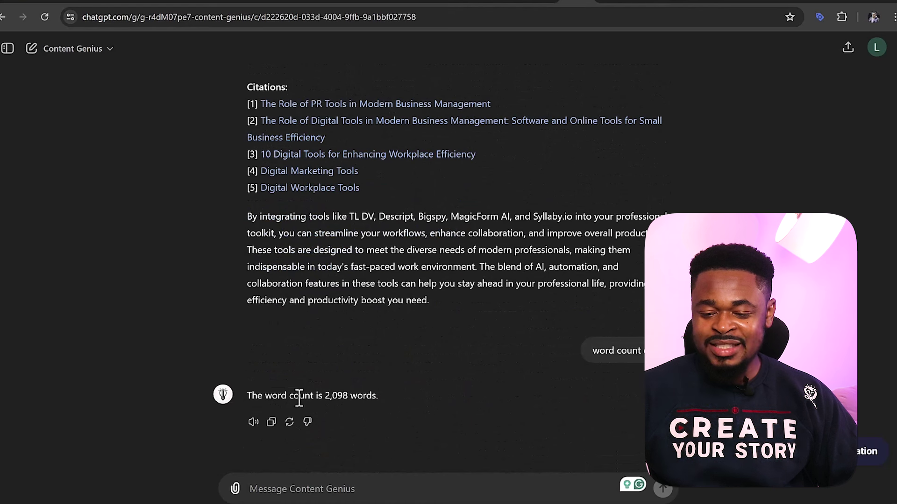
{"action": "double_click", "coordinate": [335, 397]}
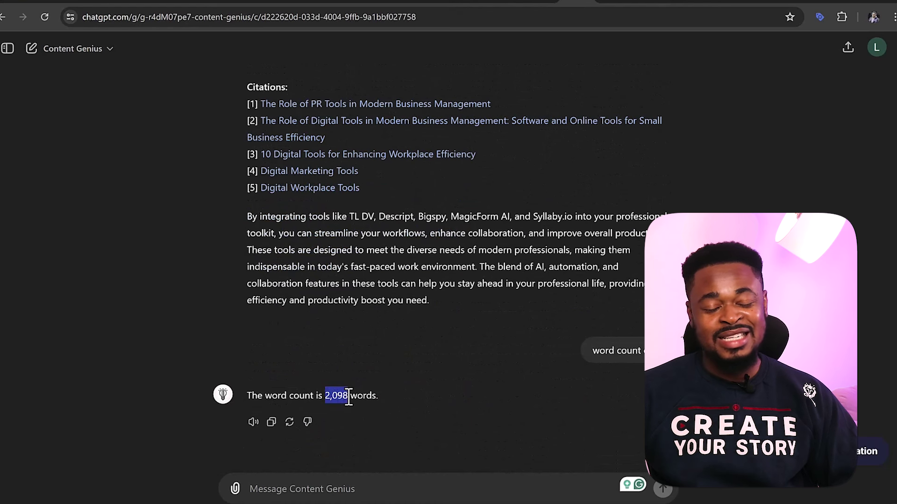
{"action": "left_click_drag", "start_coordinate": [349, 397], "coordinate": [352, 397]}
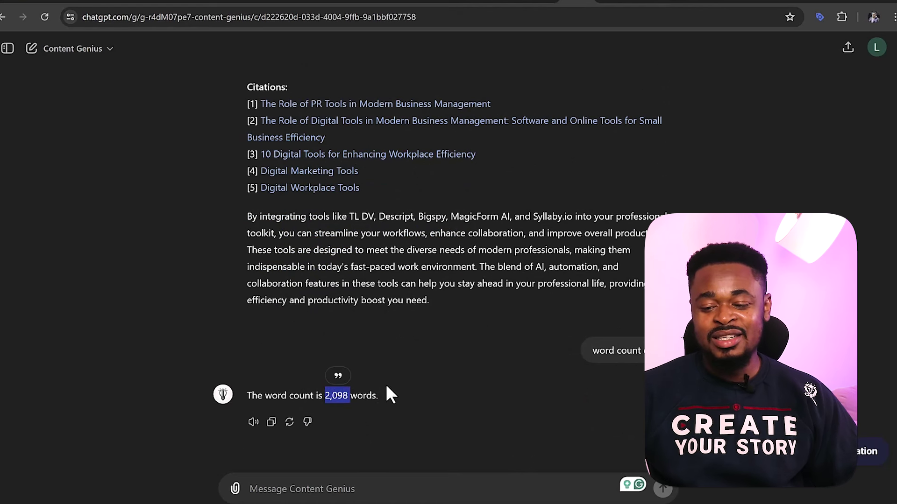
{"action": "left_click", "coordinate": [458, 331]}
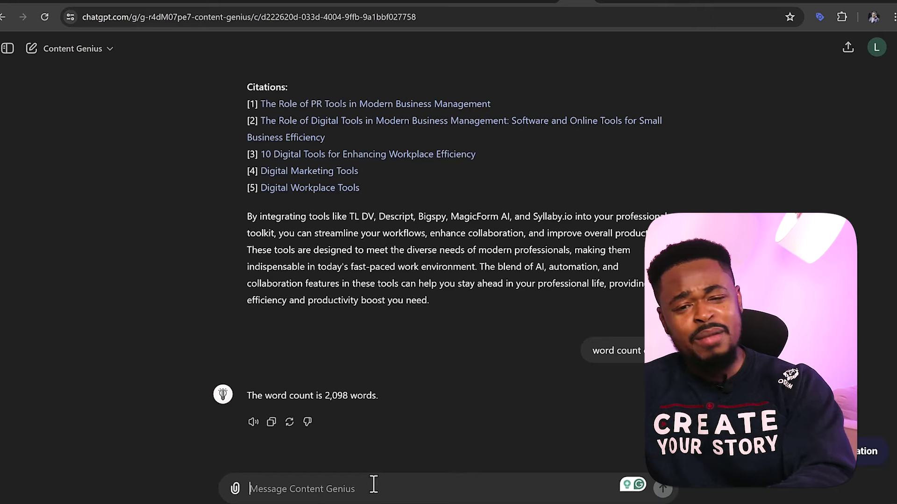
Draft a request to add the affiliate links to each link title and strategic areas driving clicks, listing the TL DV, Descript, Bigspy, MagicForm and Syllaby links
{"action": "scroll", "coordinate": [390, 439], "scroll_direction": "up", "scroll_amount": 20}
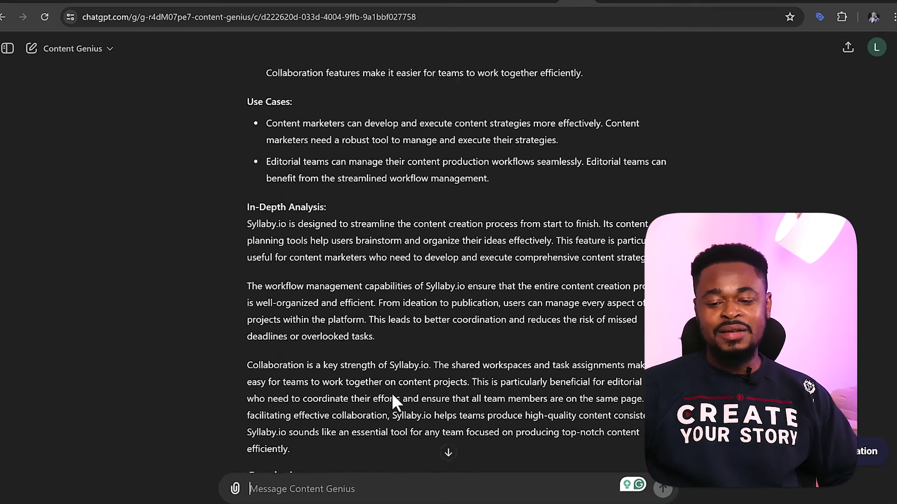
{"action": "scroll", "coordinate": [392, 397], "scroll_direction": "up", "scroll_amount": 10}
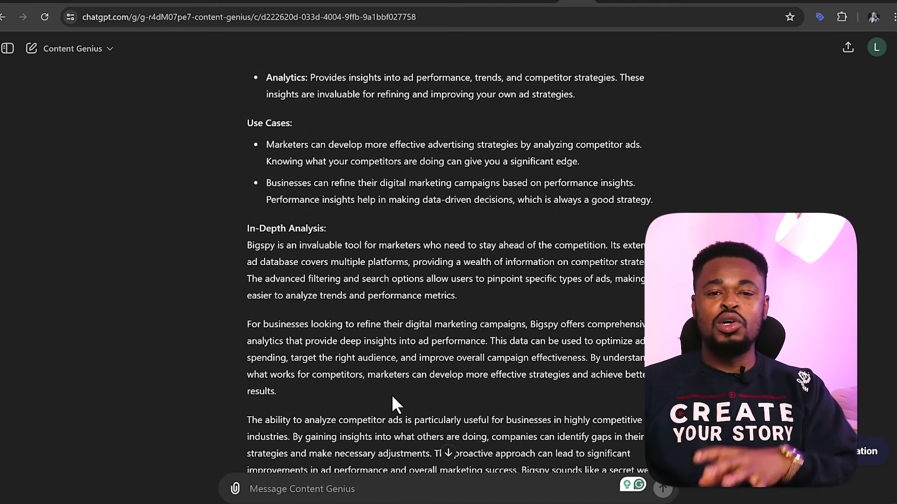
{"action": "type", "text": "add the affiliate links to the title of each link and on strategic areas of the blogpost that would drive the user to click.  https://tldv.cello.so/oS6JzFKCLxY https://www.descript.com/?lmref=CboUPA https://bigspy.com/?fpr=charles30 https://www.magicform.ai/?via=charles https://syllaby.io/?via=charles46"}
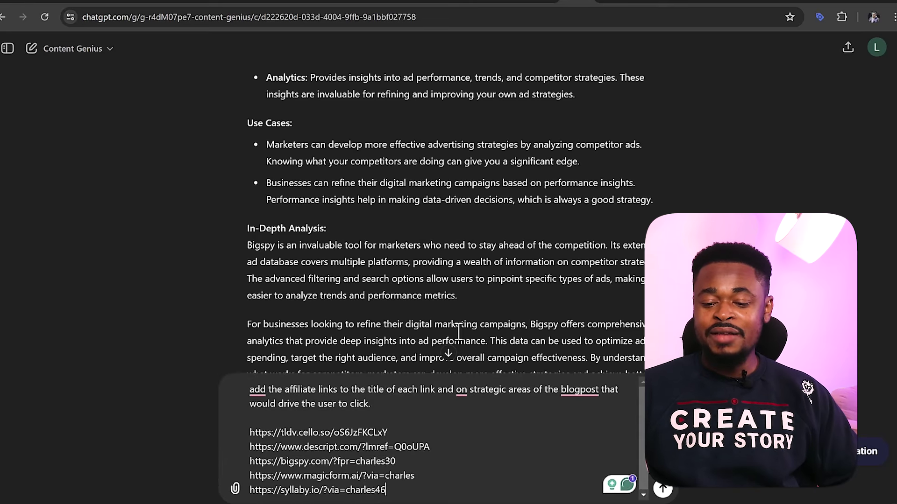
Reread the generated post from its introduction to the Syllaby.io section and compare it with the drafted affiliate link request
{"action": "scroll", "coordinate": [400, 223], "scroll_direction": "up", "scroll_amount": 20}
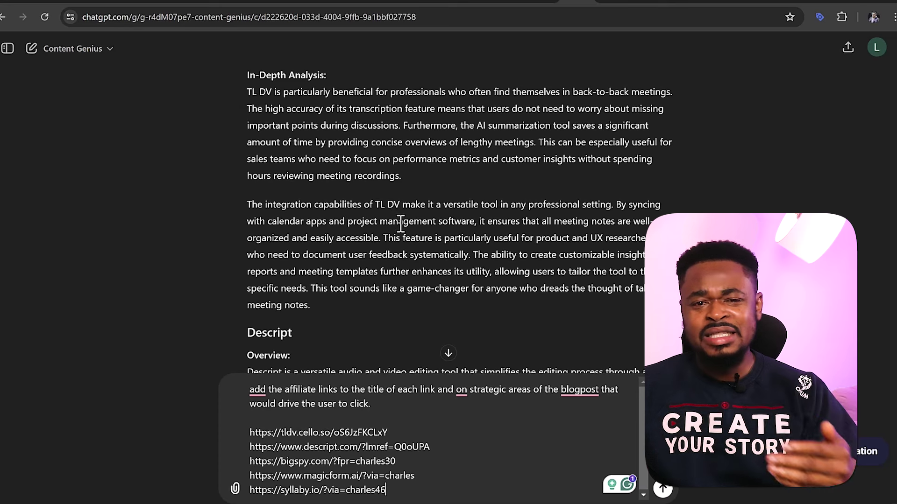
{"action": "scroll", "coordinate": [400, 223], "scroll_direction": "up", "scroll_amount": 1}
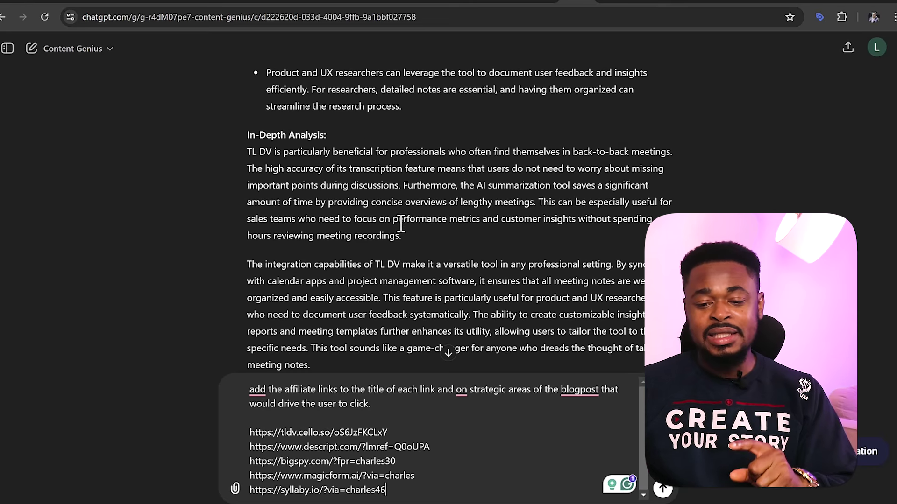
{"action": "scroll", "coordinate": [400, 223], "scroll_direction": "up", "scroll_amount": 10}
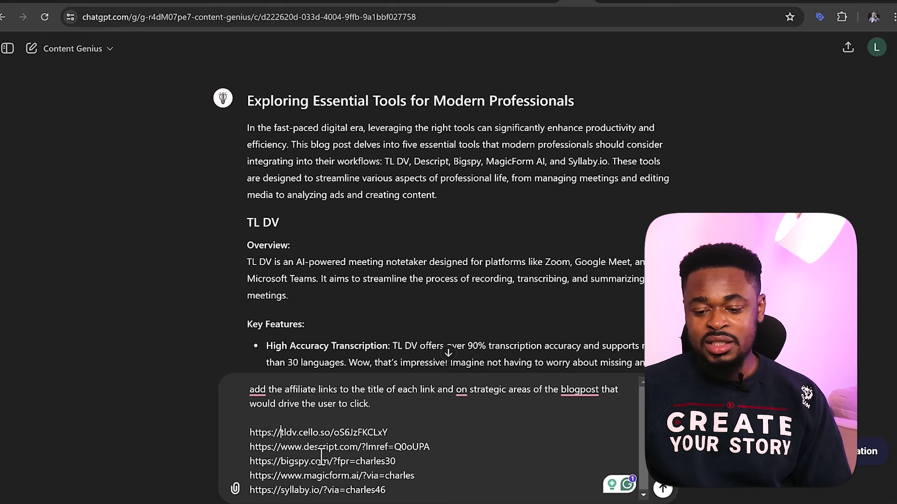
{"action": "scroll", "coordinate": [288, 247], "scroll_direction": "down", "scroll_amount": 20}
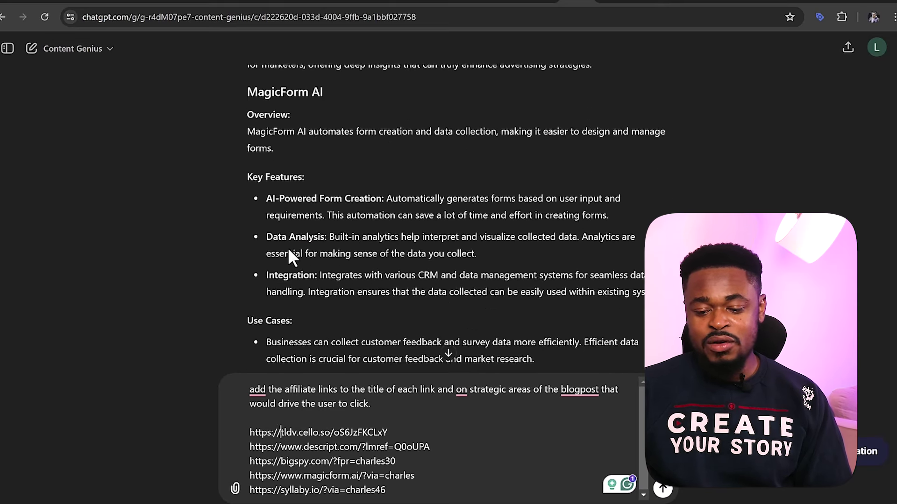
{"action": "scroll", "coordinate": [289, 252], "scroll_direction": "down", "scroll_amount": 6}
{"action": "left_click_drag", "start_coordinate": [404, 435], "coordinate": [262, 433]}
{"action": "left_click_drag", "start_coordinate": [430, 447], "coordinate": [362, 447]}
{"action": "left_click", "coordinate": [386, 447]}
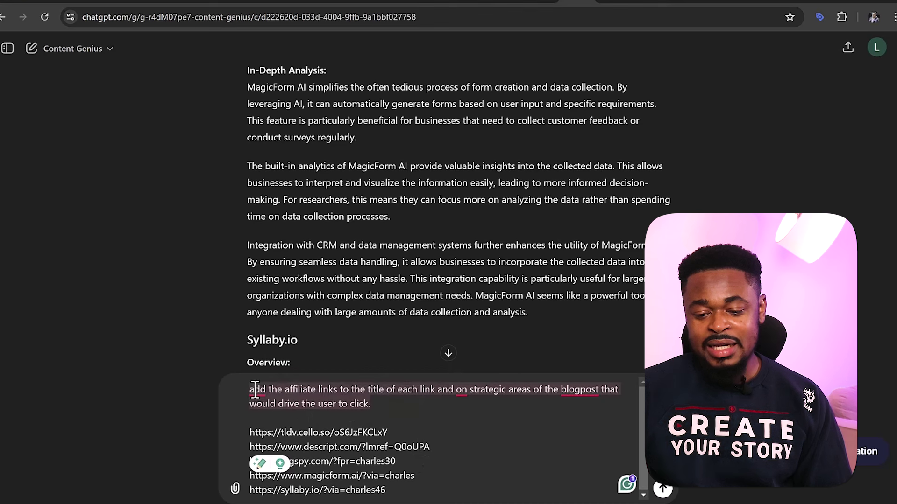
{"action": "left_click", "coordinate": [373, 412]}
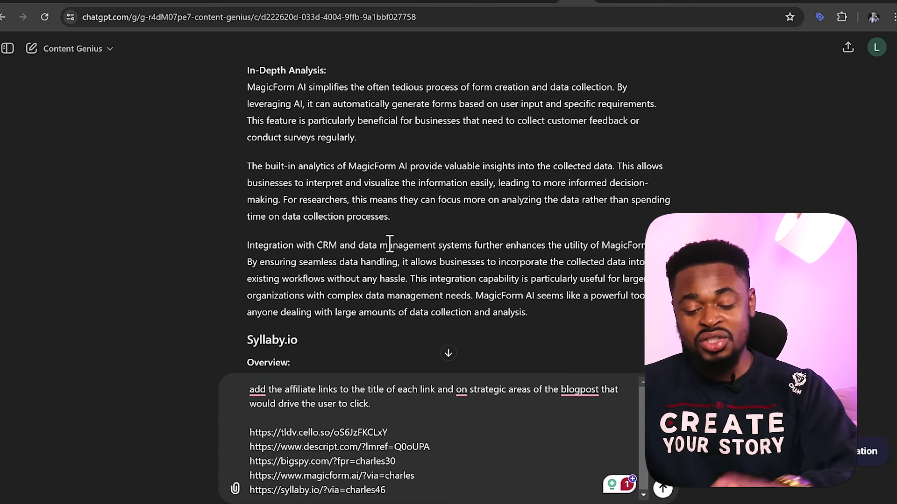
Check the TL DV, Descript, Bigspy, MagicForm and Syllaby affiliate links in the drafted request, and send it to Content Genius
{"action": "left_click_drag", "start_coordinate": [395, 433], "coordinate": [248, 433]}
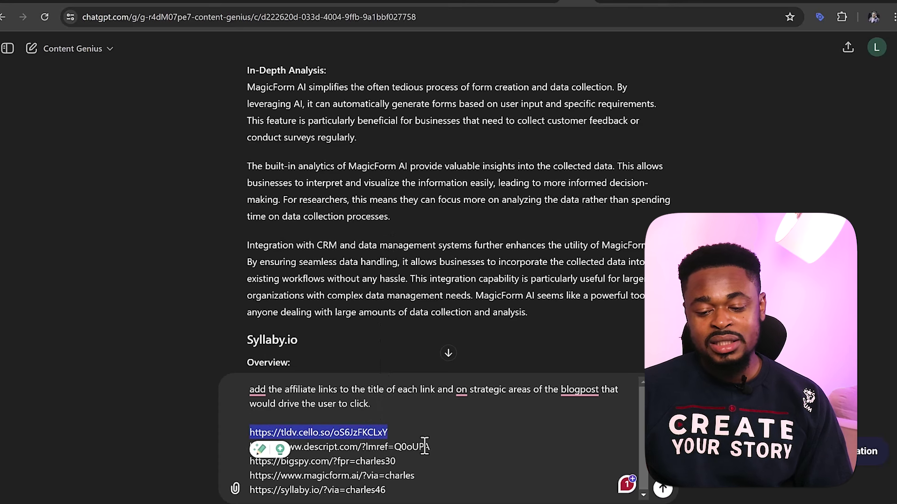
{"action": "left_click_drag", "start_coordinate": [429, 447], "coordinate": [313, 447]}
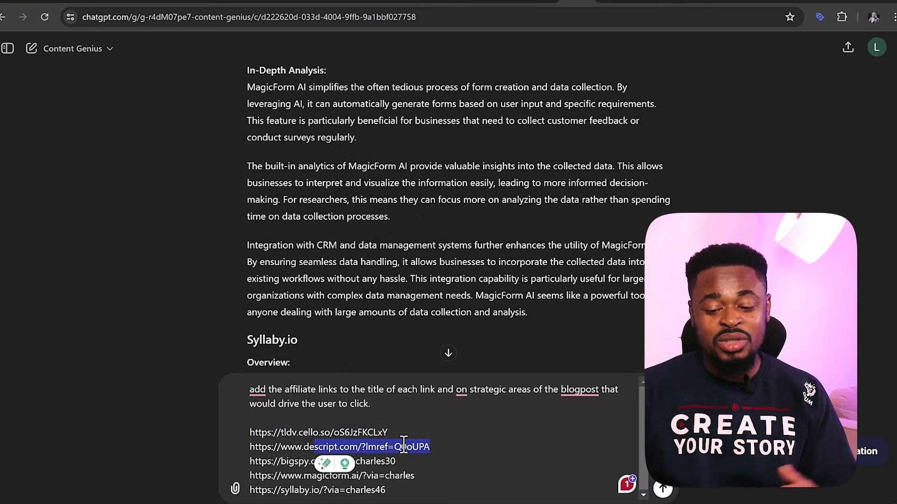
{"action": "left_click", "coordinate": [403, 462]}
{"action": "double_click", "coordinate": [383, 461]}
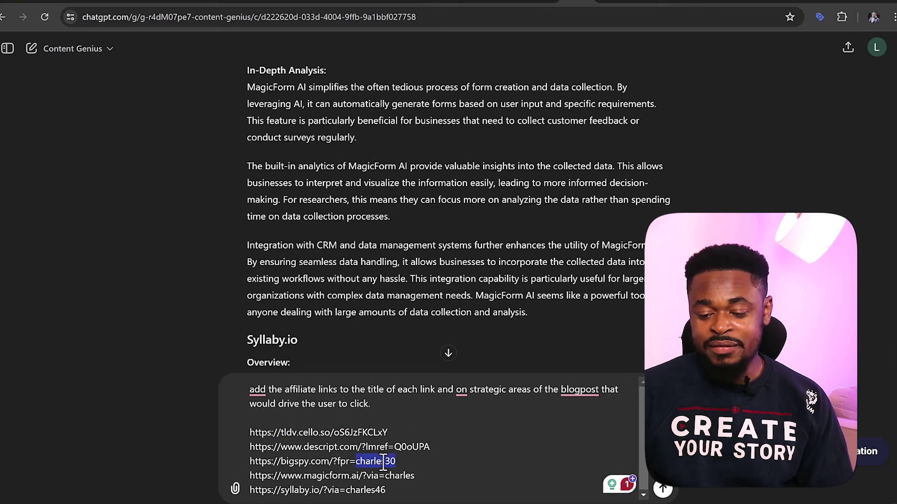
{"action": "left_click", "coordinate": [399, 476]}
{"action": "double_click", "coordinate": [400, 476]}
{"action": "double_click", "coordinate": [376, 490]}
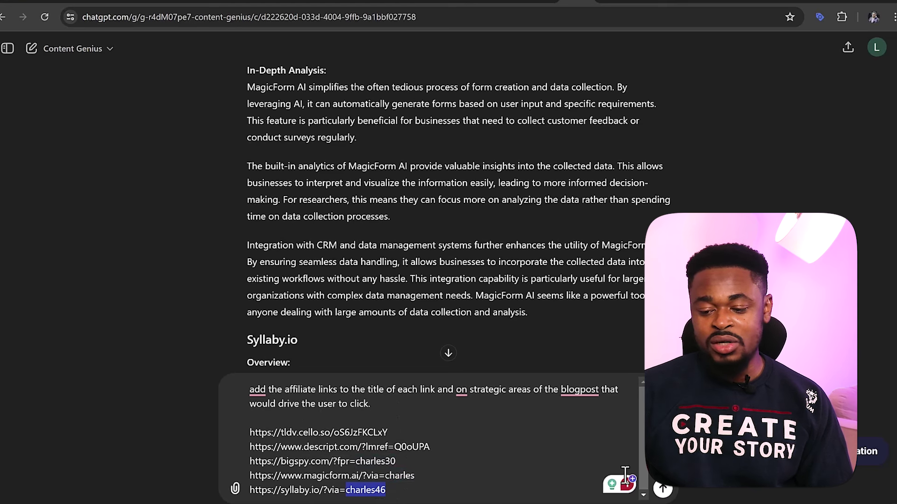
{"action": "left_click", "coordinate": [663, 489]}
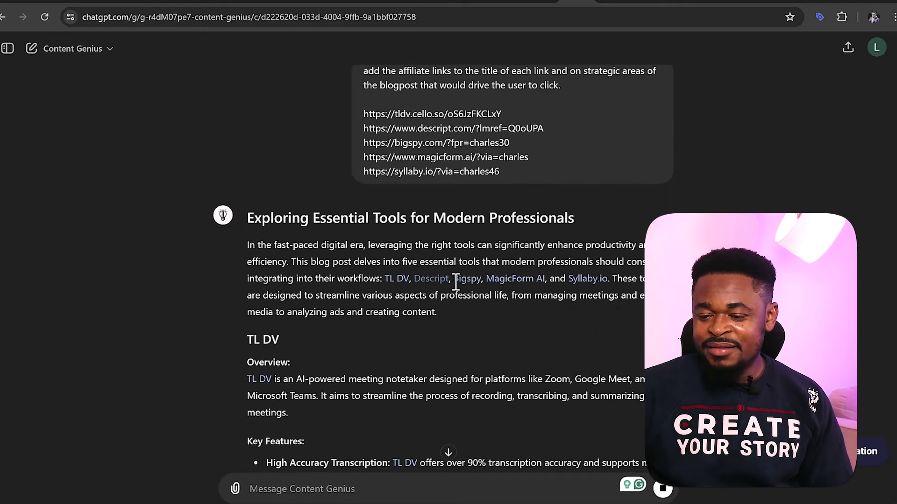
Review the rewritten post from the introduction through the TL DV and Descript sections to the conclusion, examining where the affiliate links were inserted
{"action": "scroll", "coordinate": [576, 288], "scroll_direction": "down", "scroll_amount": 15}
{"action": "scroll", "coordinate": [253, 273], "scroll_direction": "up", "scroll_amount": 15}
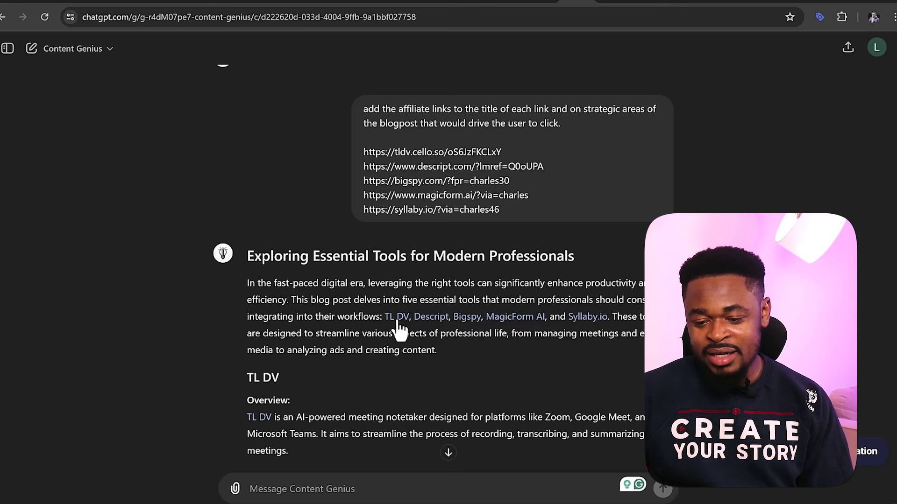
{"action": "scroll", "coordinate": [278, 362], "scroll_direction": "down", "scroll_amount": 1}
{"action": "scroll", "coordinate": [270, 355], "scroll_direction": "down", "scroll_amount": 5}
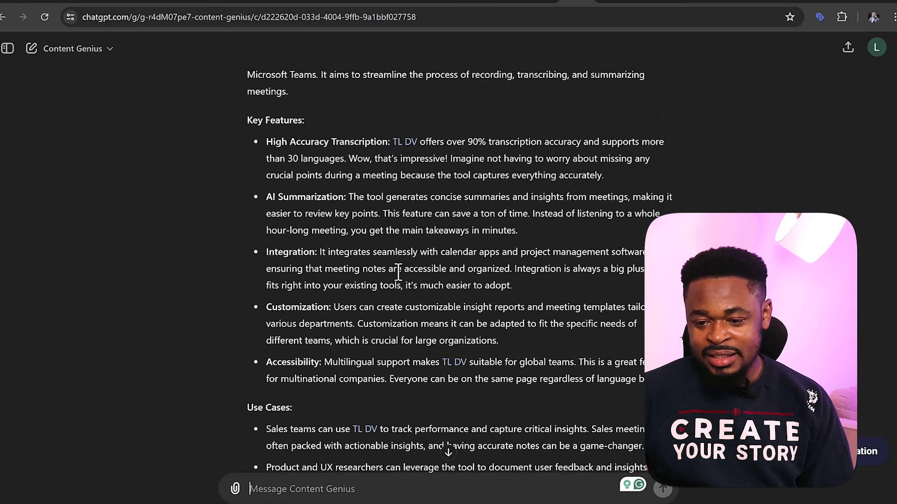
{"action": "scroll", "coordinate": [435, 350], "scroll_direction": "down", "scroll_amount": 4}
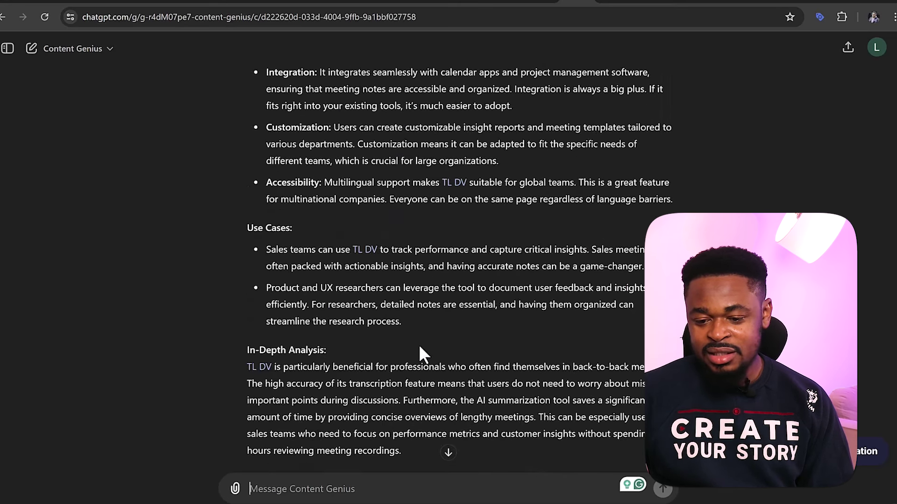
{"action": "scroll", "coordinate": [275, 366], "scroll_direction": "down", "scroll_amount": 3}
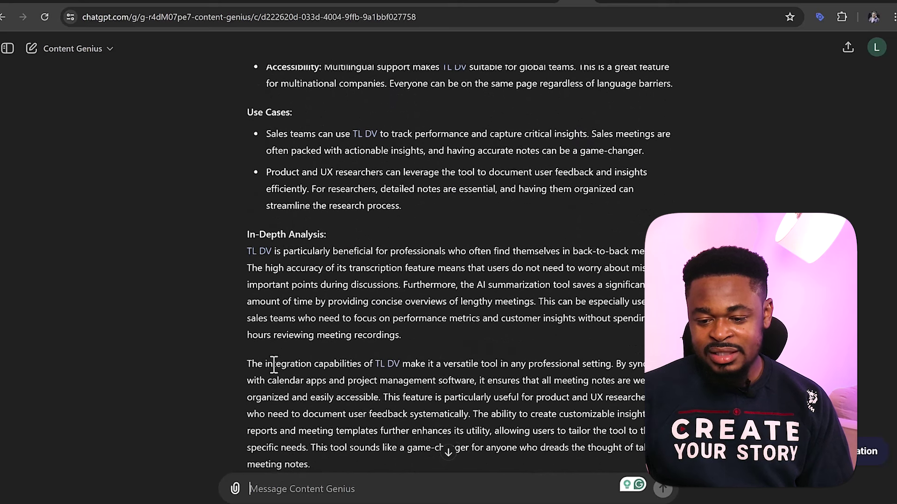
{"action": "scroll", "coordinate": [274, 365], "scroll_direction": "down", "scroll_amount": 4}
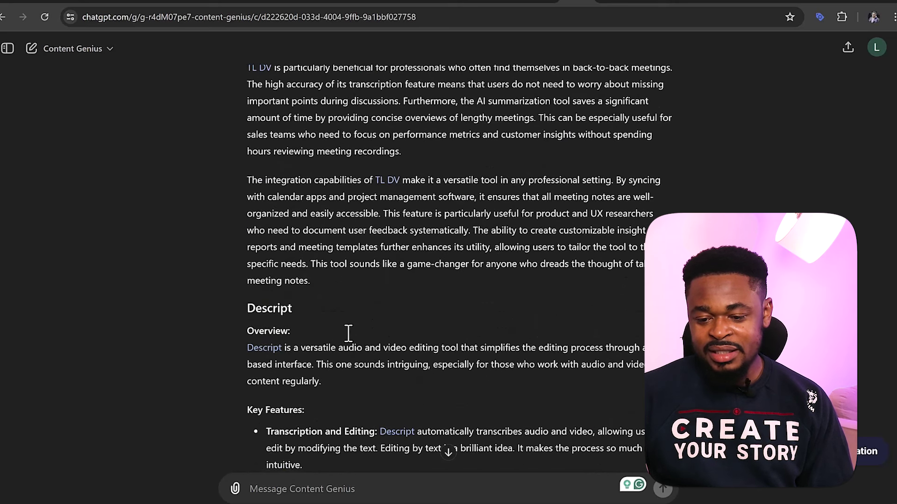
{"action": "scroll", "coordinate": [475, 335], "scroll_direction": "down", "scroll_amount": 20}
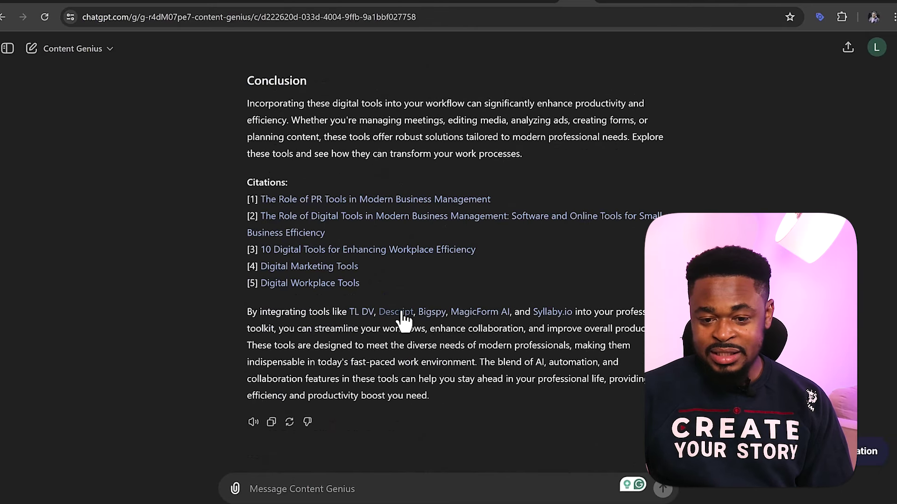
Open the Descript and Syllaby.io links from the post's closing paragraph and check the referral codes in their web addresses
{"action": "left_click", "coordinate": [403, 316]}
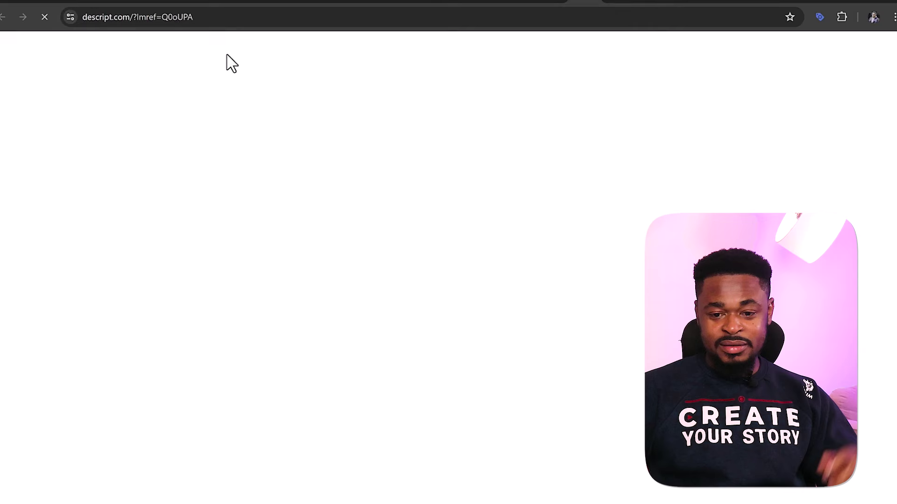
{"action": "left_click_drag", "start_coordinate": [150, 17], "coordinate": [189, 19]}
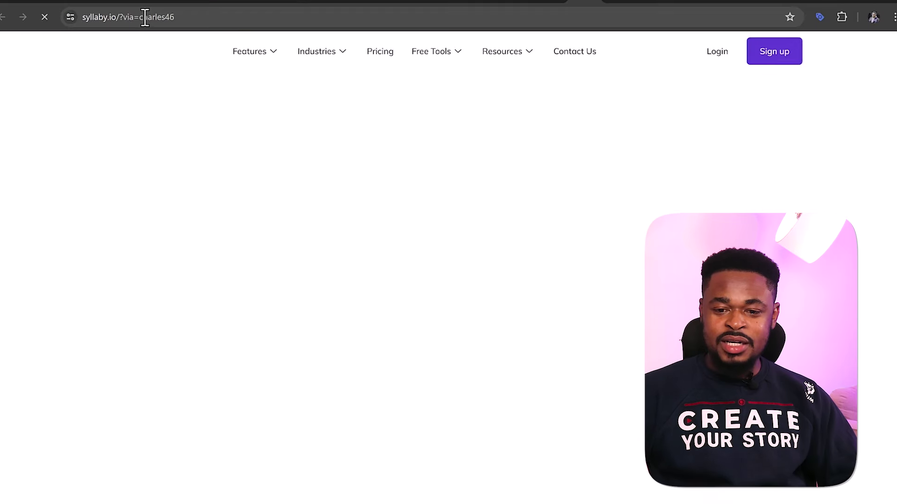
{"action": "left_click_drag", "start_coordinate": [213, 19], "coordinate": [170, 18]}
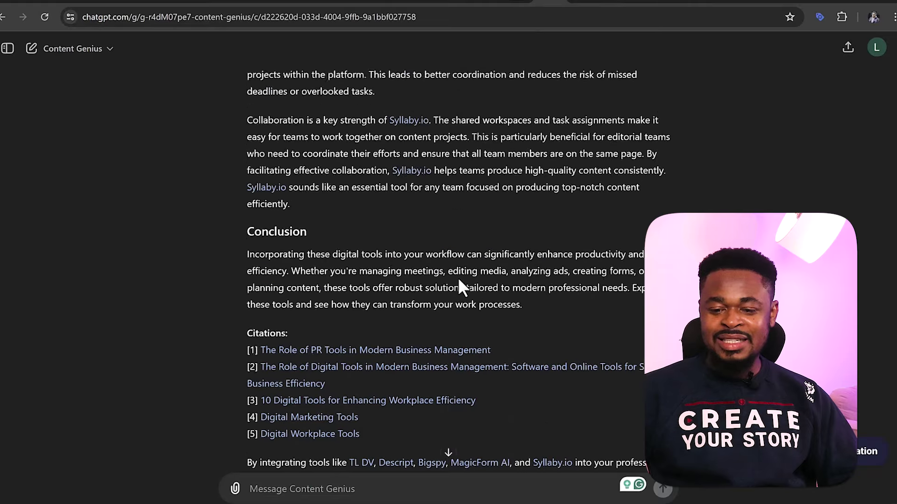
Ask Content Genius to write 5 titles for the blog post that are clickbaity and based on the pain points
{"action": "scroll", "coordinate": [458, 277], "scroll_direction": "up", "scroll_amount": 20}
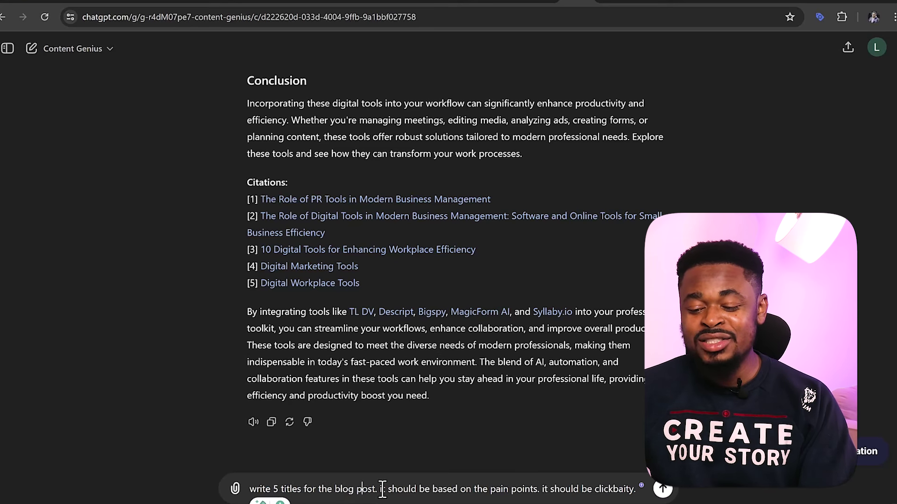
{"action": "left_click_drag", "start_coordinate": [380, 490], "coordinate": [639, 496]}
{"action": "left_click", "coordinate": [661, 487]}
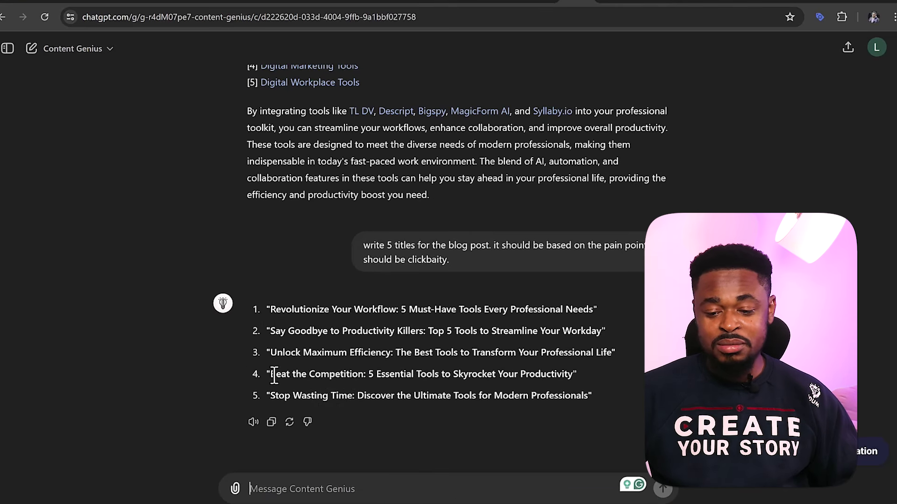
Copy the title "Beat the Competition: 5 Essential Tools to Skyrocket Your Productivity" into the title of the new Wix blog post
{"action": "left_click_drag", "start_coordinate": [274, 375], "coordinate": [576, 374]}
{"action": "key", "text": "ctrl+c"}
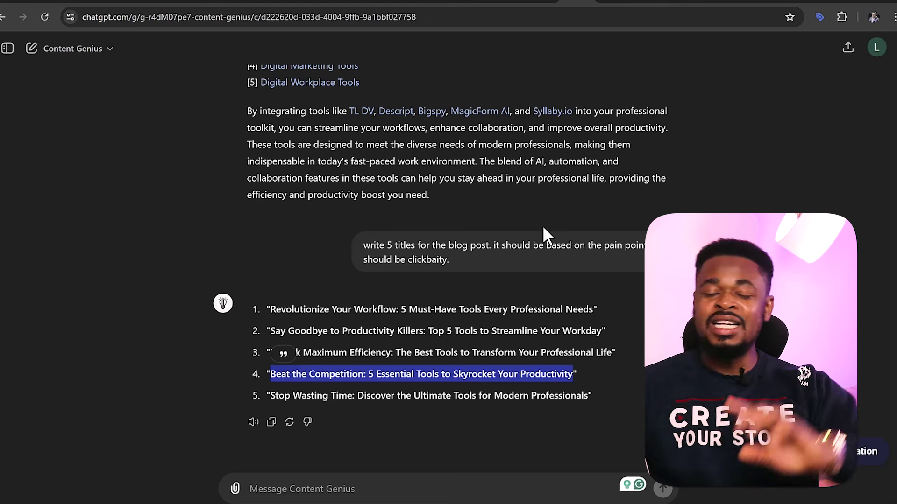
{"action": "left_click", "coordinate": [444, 2]}
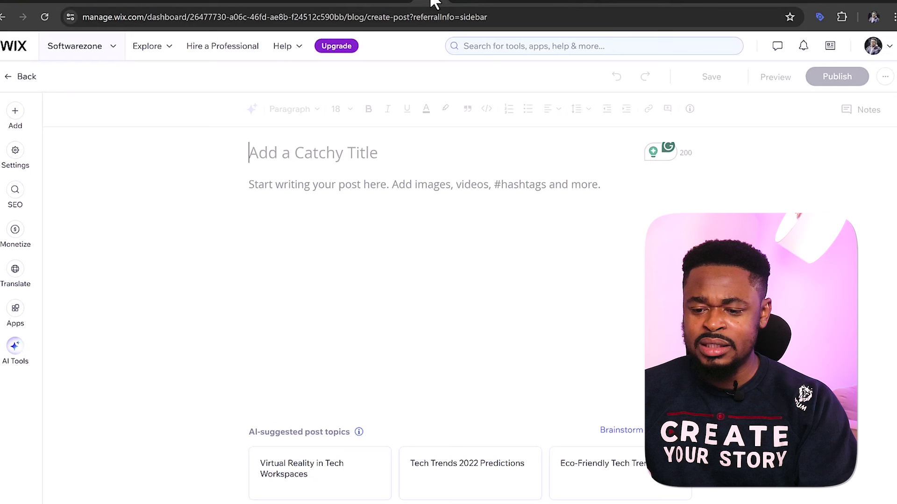
{"action": "left_click", "coordinate": [344, 153]}
{"action": "key", "text": "ctrl+v"}
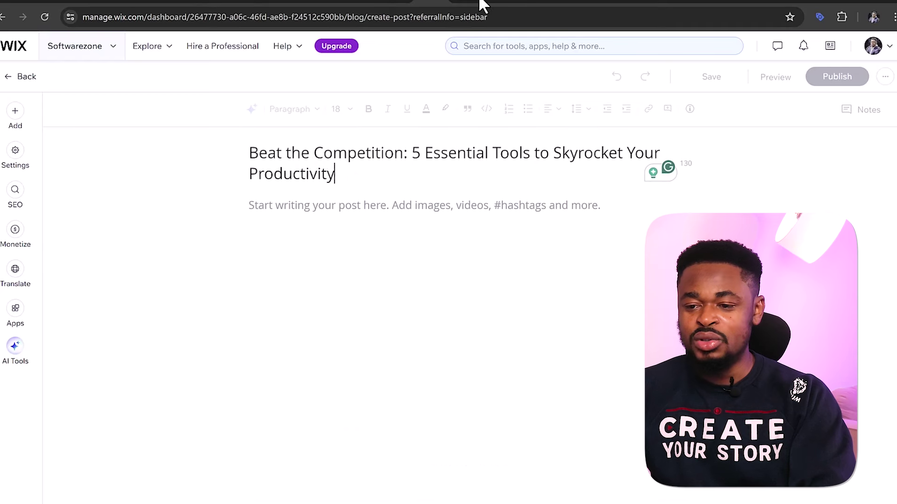
Copy the full affiliate-linked post text from ChatGPT into the body of the Wix blog post, starting at the introduction paragraph
{"action": "left_click", "coordinate": [598, 3]}
{"action": "scroll", "coordinate": [489, 209], "scroll_direction": "up", "scroll_amount": 3}
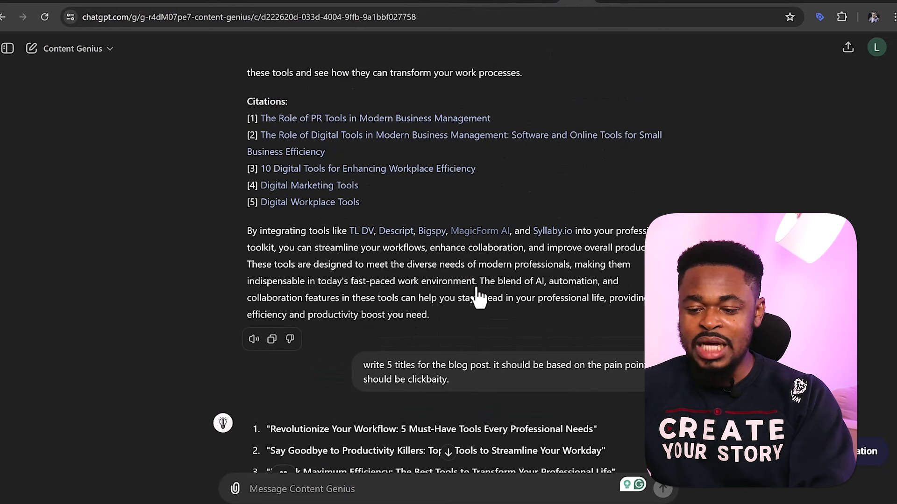
{"action": "left_click_drag", "start_coordinate": [436, 315], "coordinate": [292, 18]}
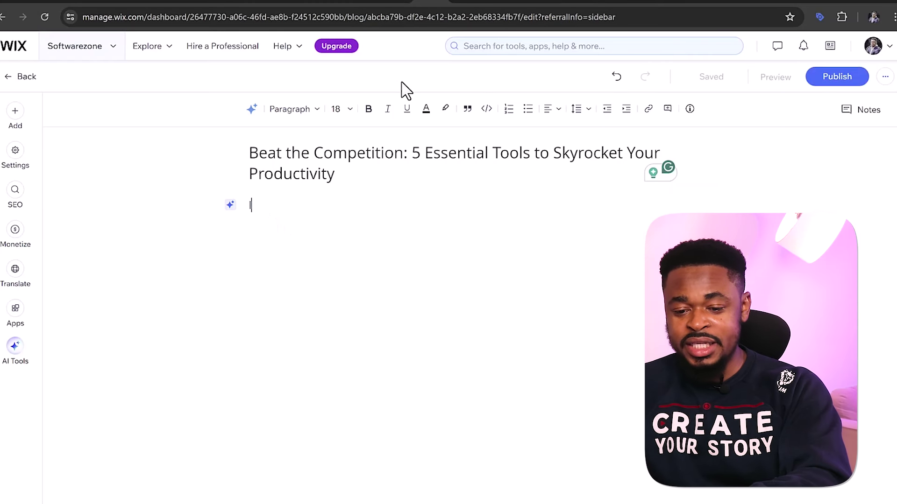
{"action": "key", "text": "ctrl+v"}
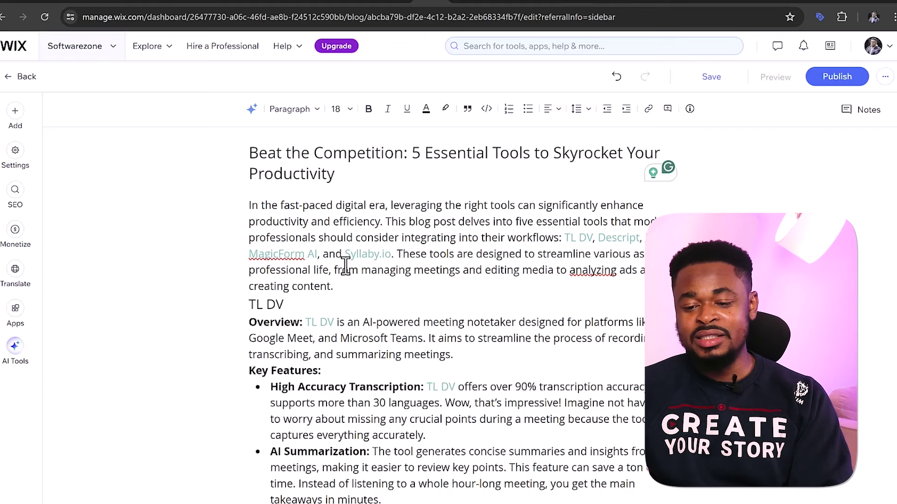
Split the introduction before "These tools are designed" and add blank lines before the TL DV heading and its Key Features
{"action": "scroll", "coordinate": [371, 265], "scroll_direction": "down", "scroll_amount": 15}
{"action": "scroll", "coordinate": [371, 265], "scroll_direction": "down", "scroll_amount": 20}
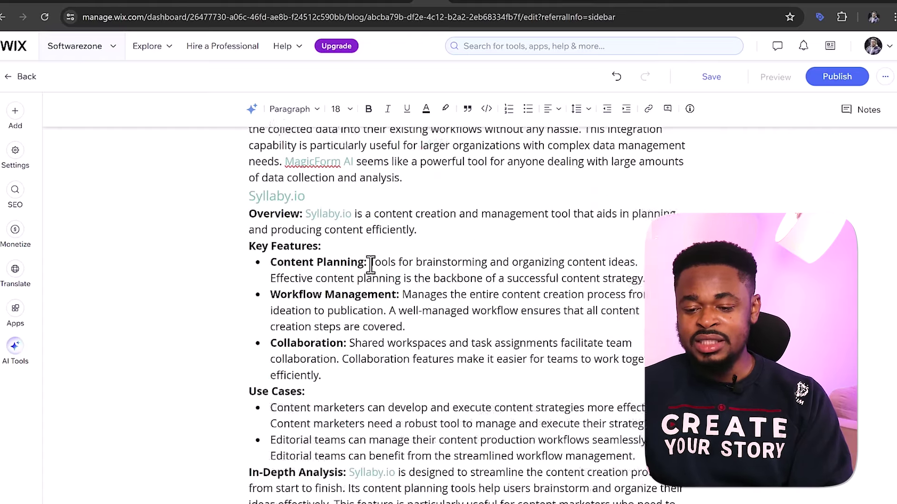
{"action": "scroll", "coordinate": [422, 268], "scroll_direction": "up", "scroll_amount": 20}
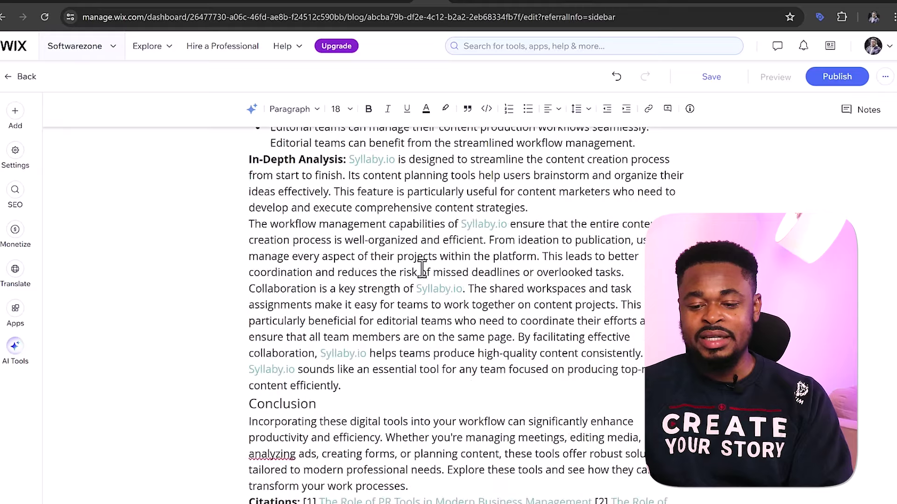
{"action": "scroll", "coordinate": [421, 267], "scroll_direction": "up", "scroll_amount": 10}
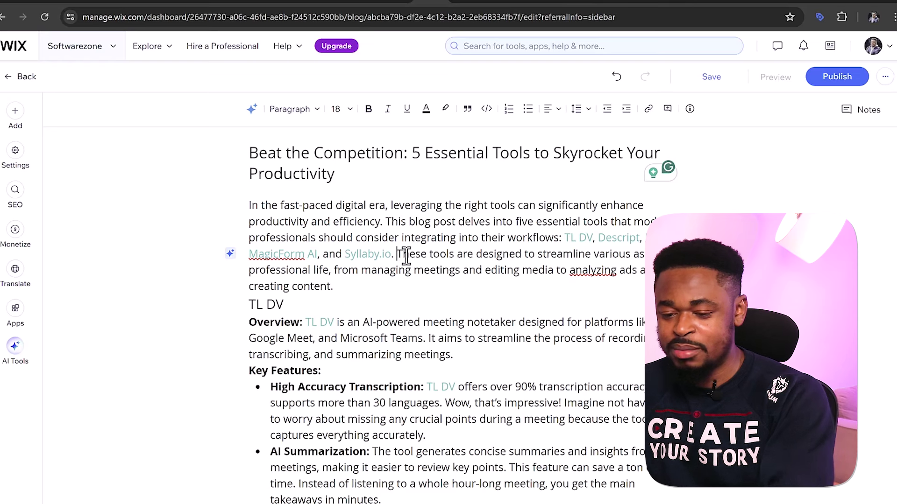
{"action": "key", "text": "Return"}
{"action": "key", "text": "Return"}
{"action": "scroll", "coordinate": [498, 325], "scroll_direction": "down", "scroll_amount": 8}
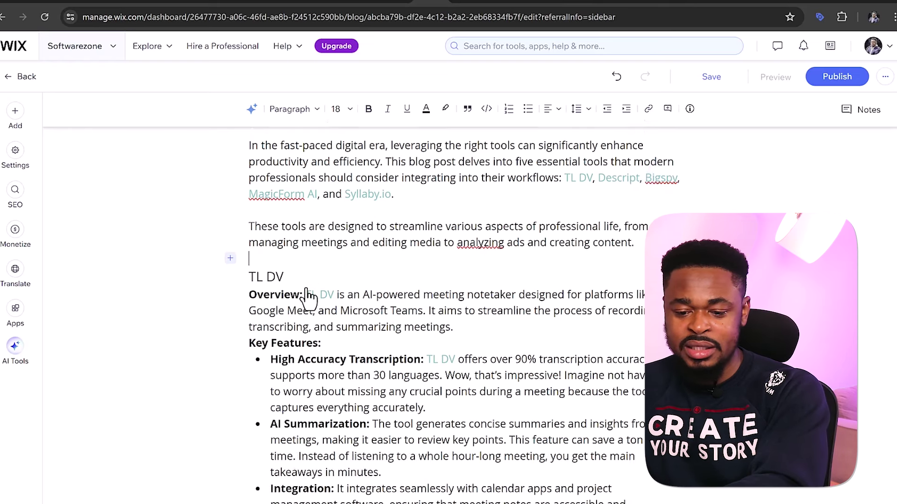
{"action": "left_click", "coordinate": [536, 419]}
{"action": "key", "text": "Return"}
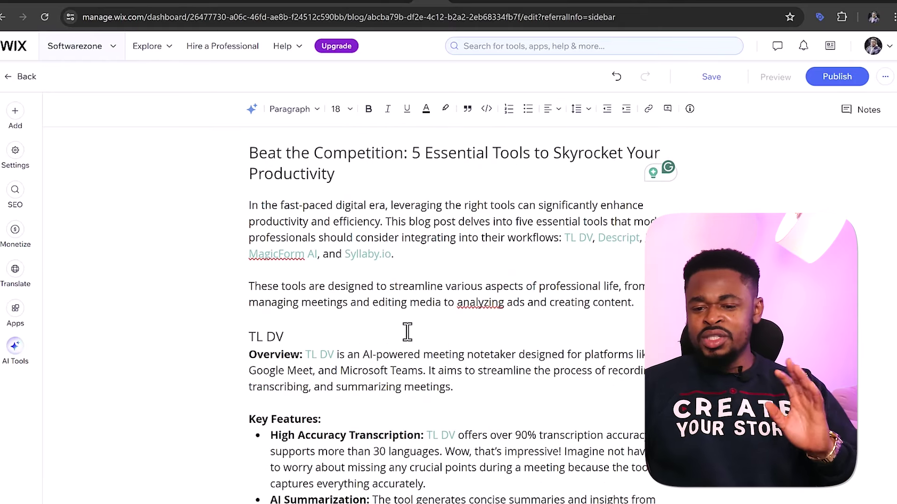
Check the paragraph spacing in the TL DV, Descript and Bigspy sections of the Wix post
{"action": "scroll", "coordinate": [406, 341], "scroll_direction": "down", "scroll_amount": 18}
{"action": "scroll", "coordinate": [404, 340], "scroll_direction": "down", "scroll_amount": 15}
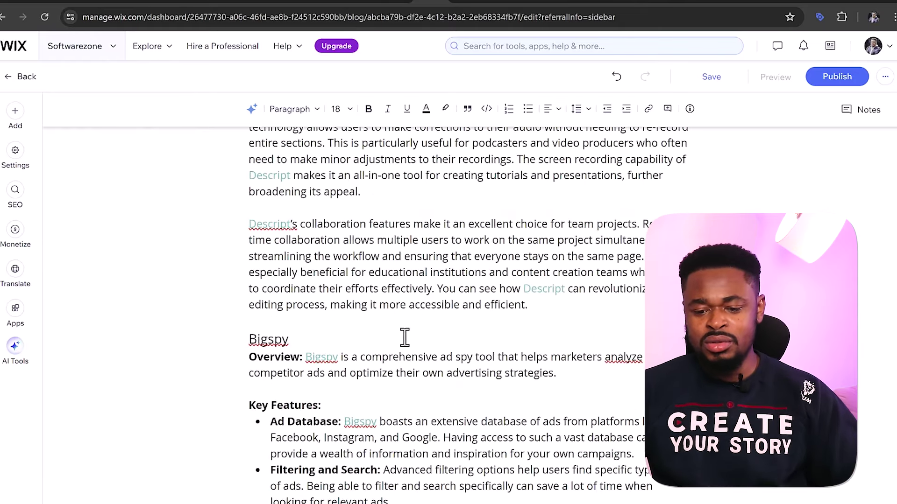
{"action": "scroll", "coordinate": [373, 334], "scroll_direction": "up", "scroll_amount": 3}
{"action": "scroll", "coordinate": [344, 330], "scroll_direction": "up", "scroll_amount": 15}
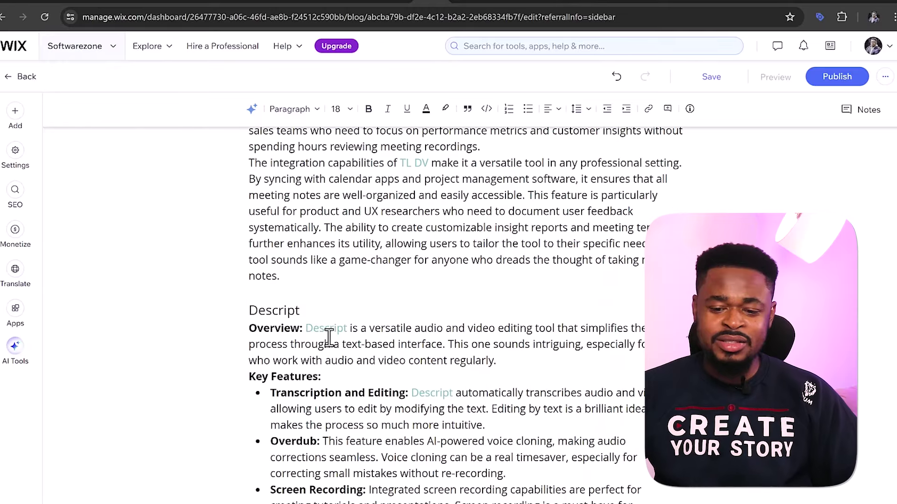
Search Google Images for "descript image" and save the Software Advice screenshot of the Descript editor to the computer
{"action": "scroll", "coordinate": [330, 332], "scroll_direction": "up", "scroll_amount": 12}
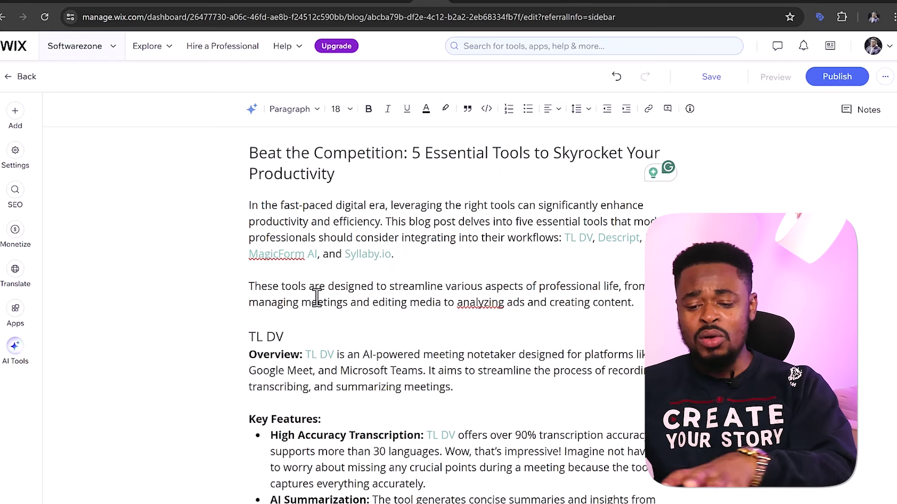
{"action": "scroll", "coordinate": [314, 295], "scroll_direction": "down", "scroll_amount": 6}
{"action": "scroll", "coordinate": [299, 256], "scroll_direction": "down", "scroll_amount": 1}
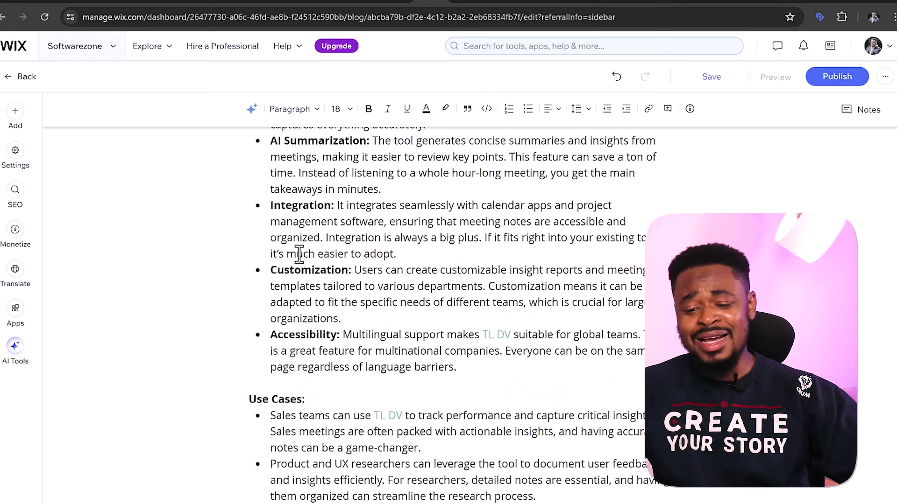
{"action": "key", "text": "ctrl+t"}
{"action": "type", "text": "descript image"}
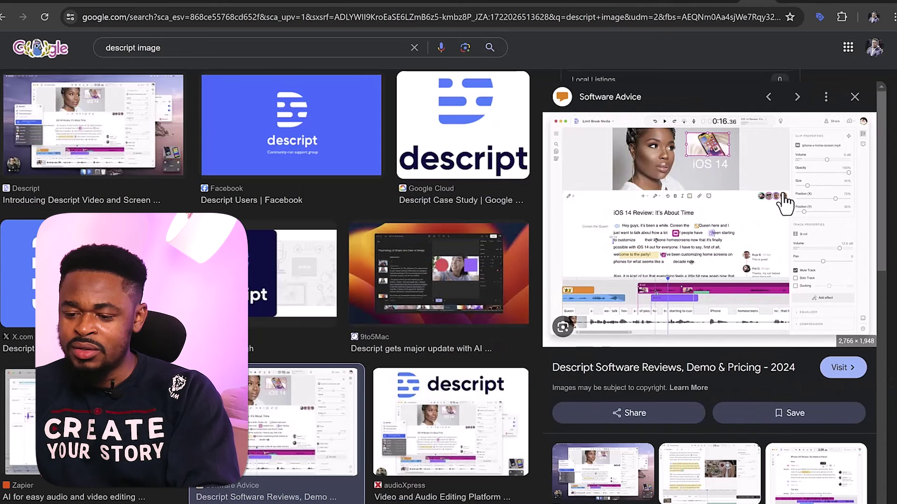
{"action": "right_click", "coordinate": [780, 195]}
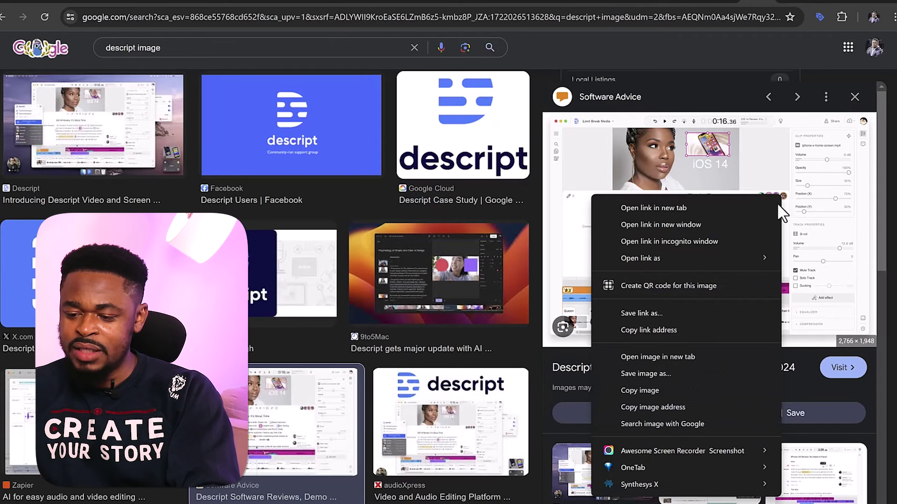
{"action": "left_click", "coordinate": [708, 369]}
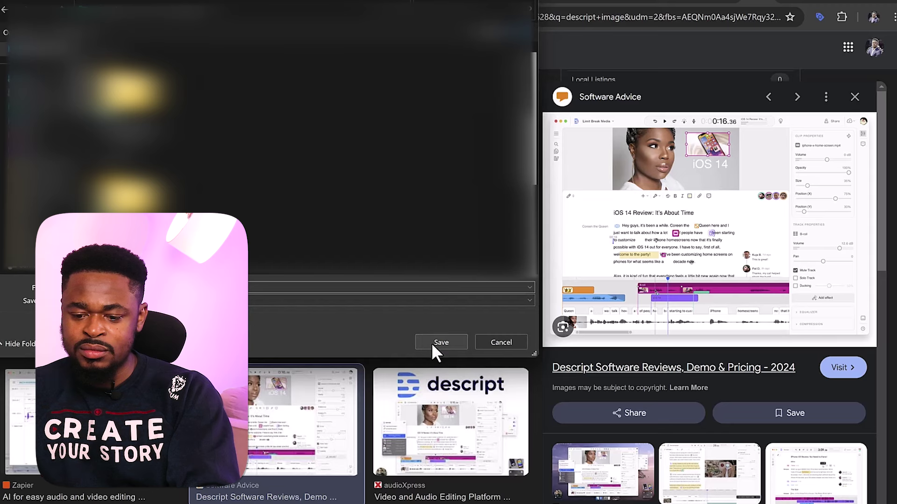
{"action": "left_click", "coordinate": [431, 343]}
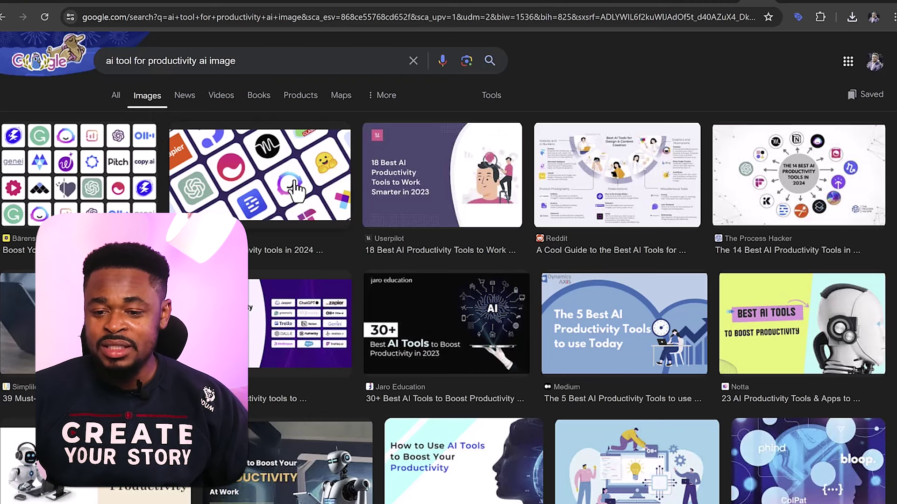
Save Zapier's "The best AI productivity tools in 2024" picture from the "ai tool for productivity ai image" search to the computer
{"action": "left_click", "coordinate": [295, 186]}
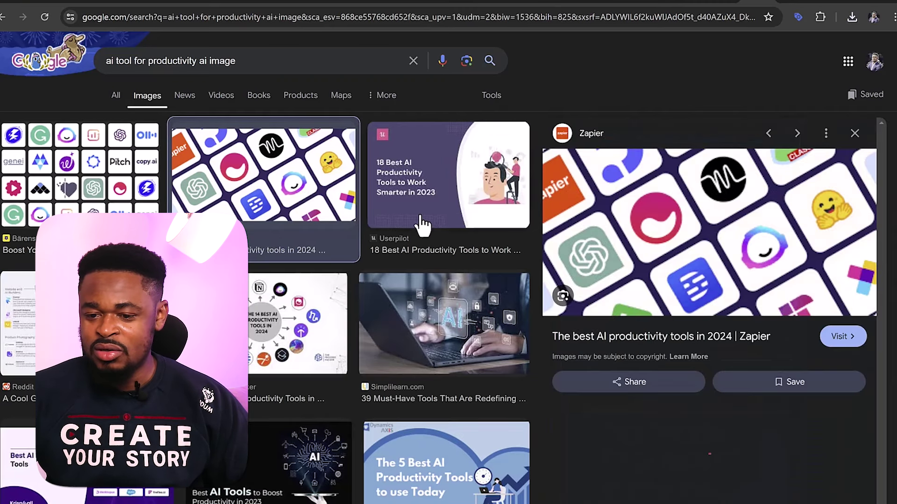
{"action": "right_click", "coordinate": [681, 228]}
{"action": "left_click", "coordinate": [746, 399]}
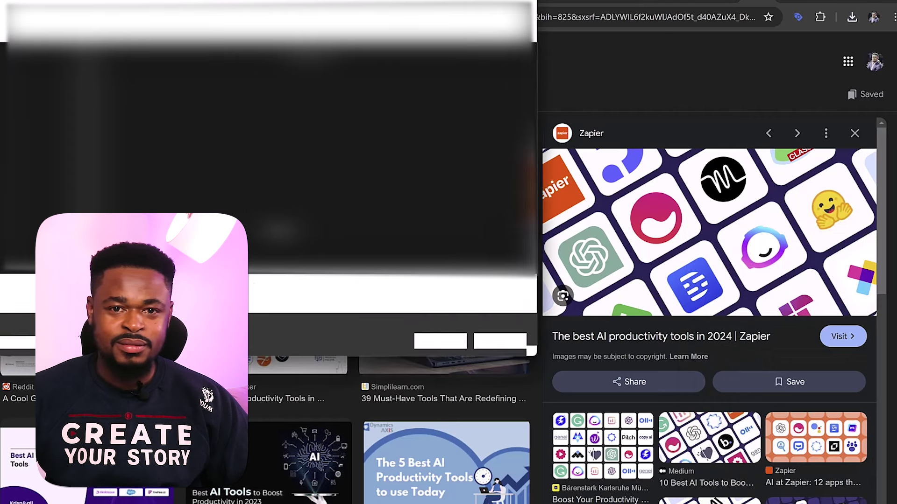
{"action": "left_click", "coordinate": [434, 338]}
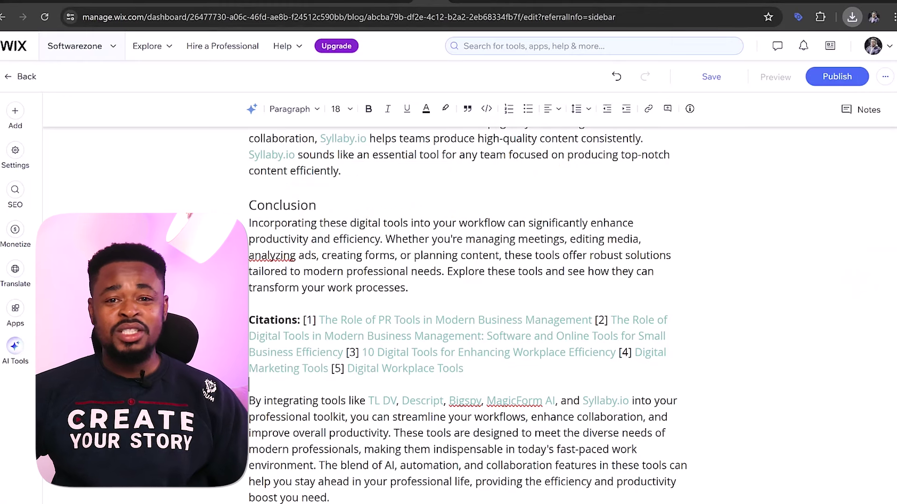
Insert the uploaded image best-ai-productivity.jpg above the introduction paragraph of the Wix post, viewing its tags before adding it
{"action": "scroll", "coordinate": [450, 231], "scroll_direction": "up", "scroll_amount": 15}
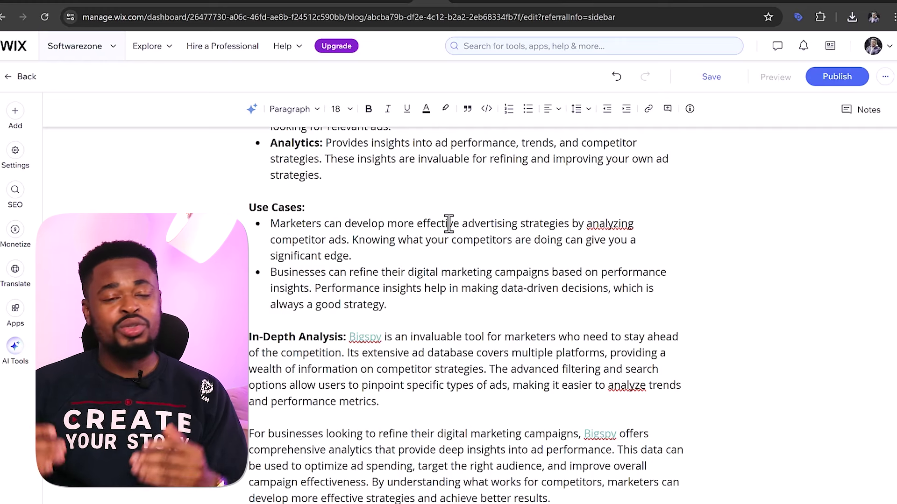
{"action": "scroll", "coordinate": [401, 335], "scroll_direction": "up", "scroll_amount": 20}
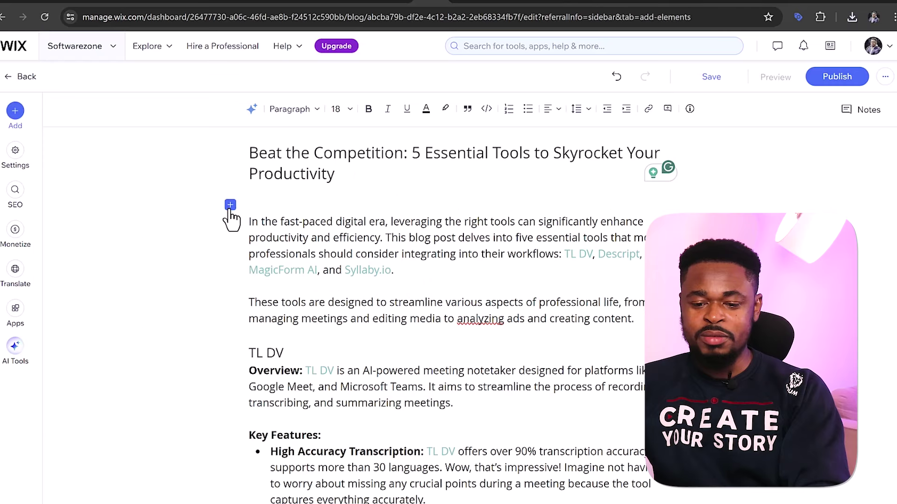
{"action": "left_click", "coordinate": [230, 205]}
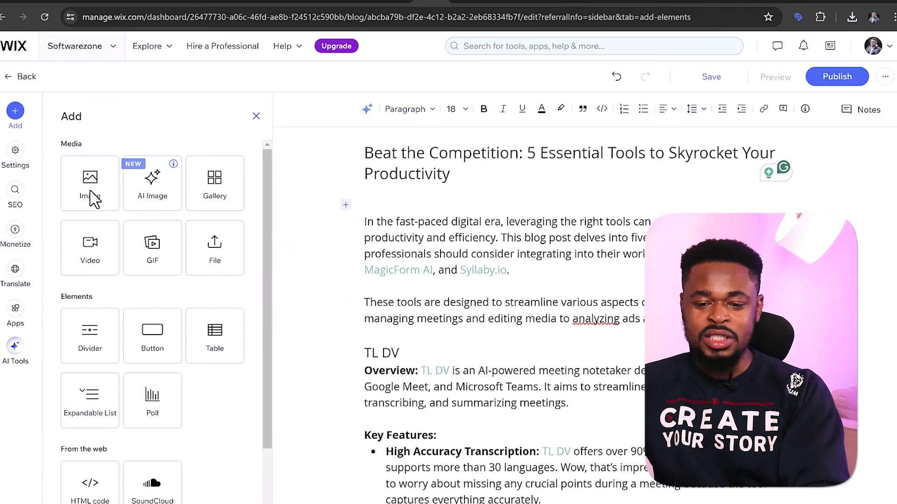
{"action": "left_click", "coordinate": [91, 195]}
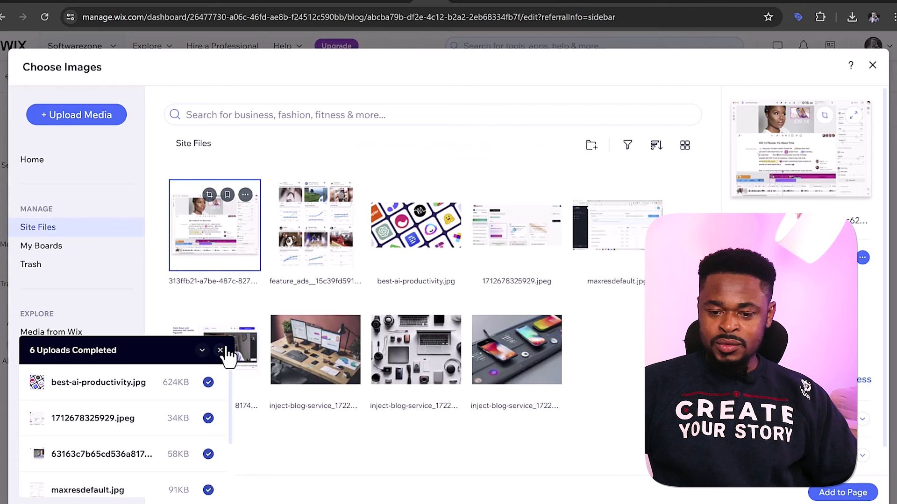
{"action": "left_click", "coordinate": [225, 353]}
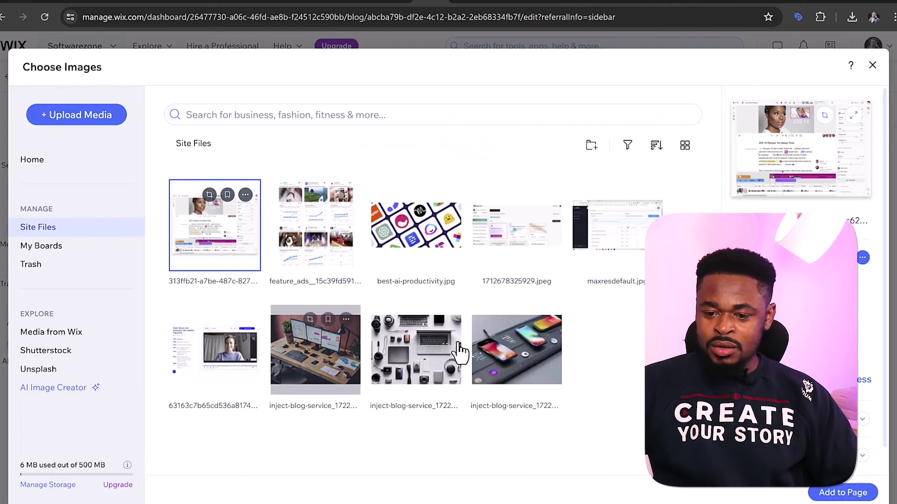
{"action": "left_click", "coordinate": [439, 241]}
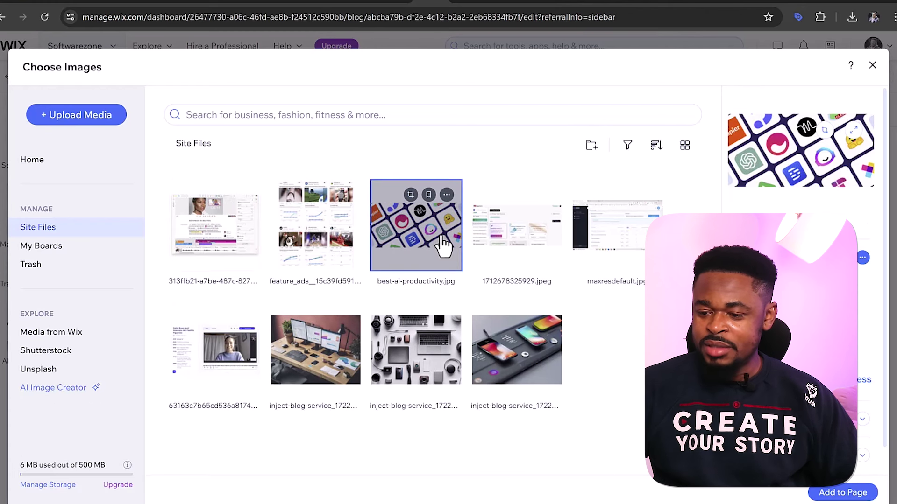
{"action": "scroll", "coordinate": [855, 425], "scroll_direction": "down", "scroll_amount": 3}
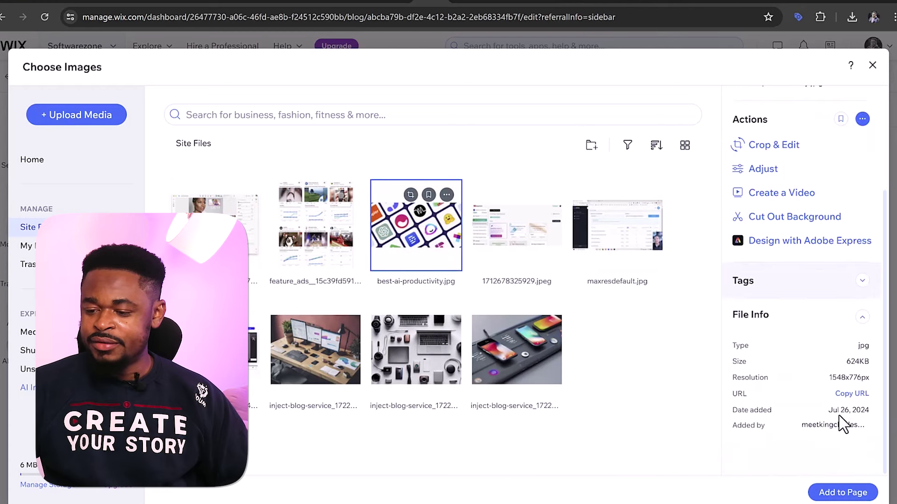
{"action": "left_click", "coordinate": [857, 280]}
{"action": "scroll", "coordinate": [757, 333], "scroll_direction": "down", "scroll_amount": 4}
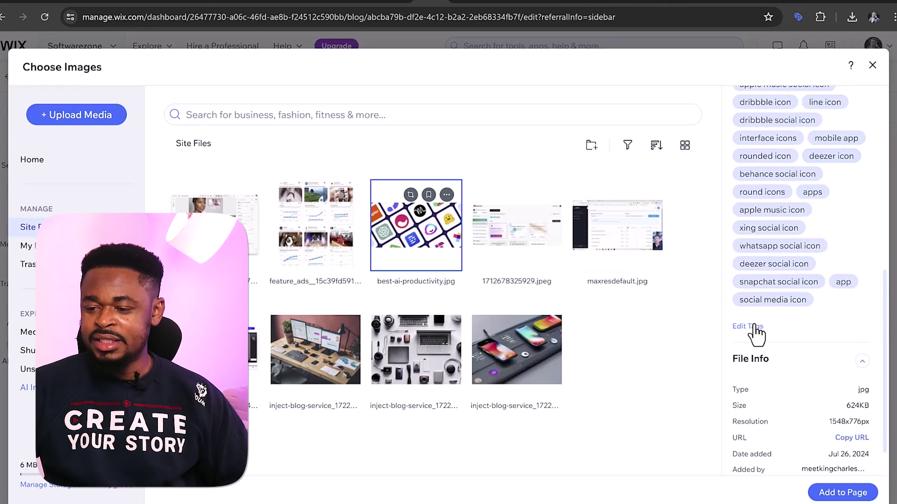
{"action": "scroll", "coordinate": [778, 276], "scroll_direction": "up", "scroll_amount": 5}
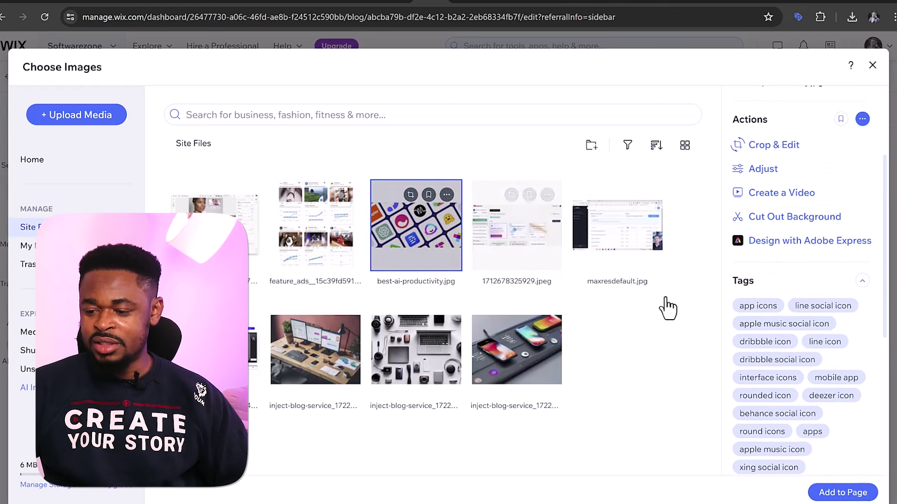
{"action": "left_click", "coordinate": [843, 492]}
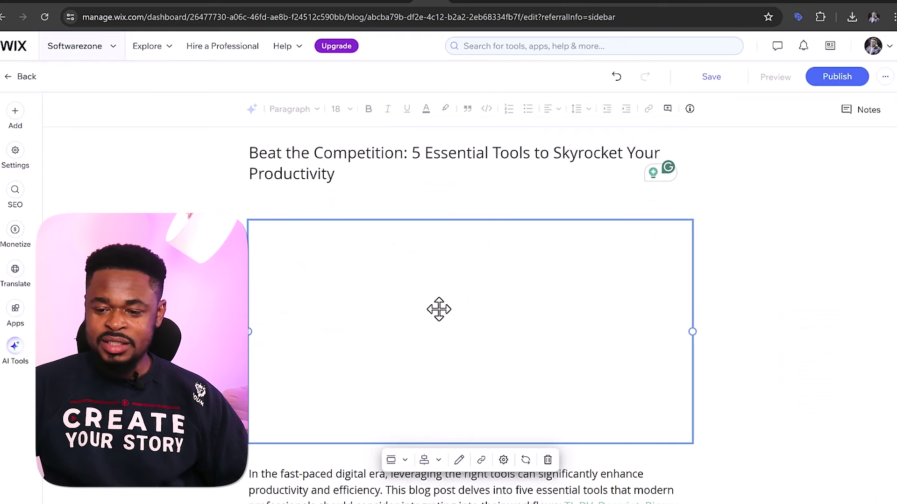
Insert the uploaded video-call transcript screenshot 63163c7b65cd536a817478a3 between the TL DV overview and its Key Features
{"action": "scroll", "coordinate": [451, 243], "scroll_direction": "down", "scroll_amount": 4}
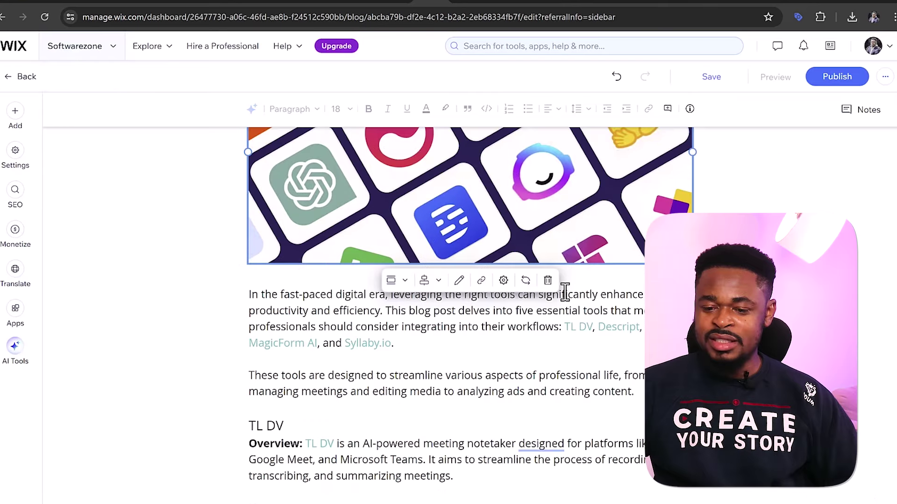
{"action": "scroll", "coordinate": [374, 353], "scroll_direction": "down", "scroll_amount": 1}
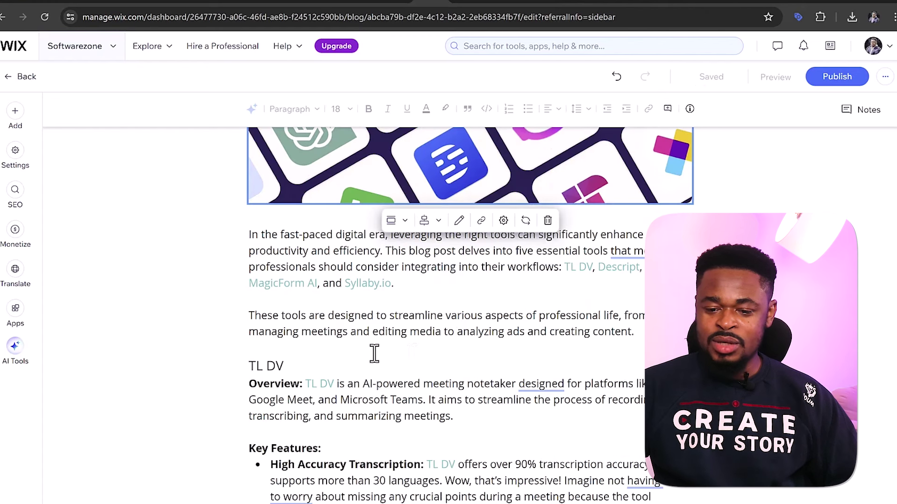
{"action": "scroll", "coordinate": [270, 365], "scroll_direction": "down", "scroll_amount": 2}
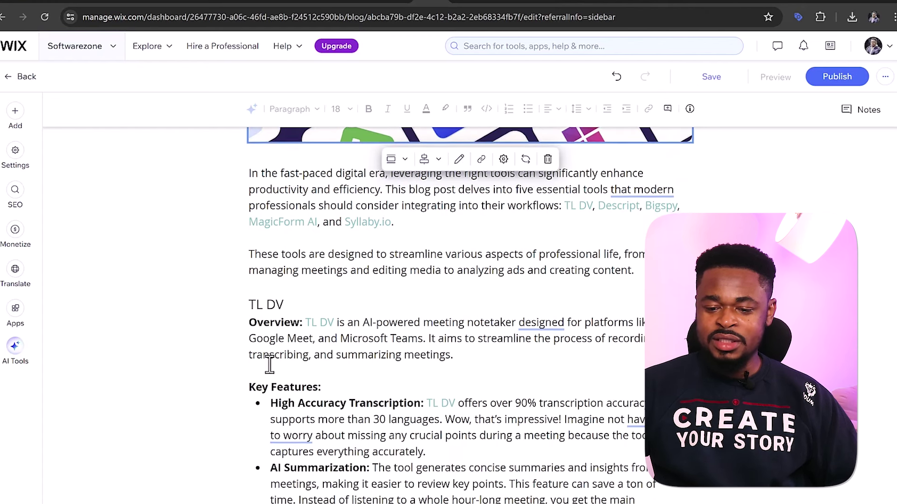
{"action": "left_click", "coordinate": [470, 311]}
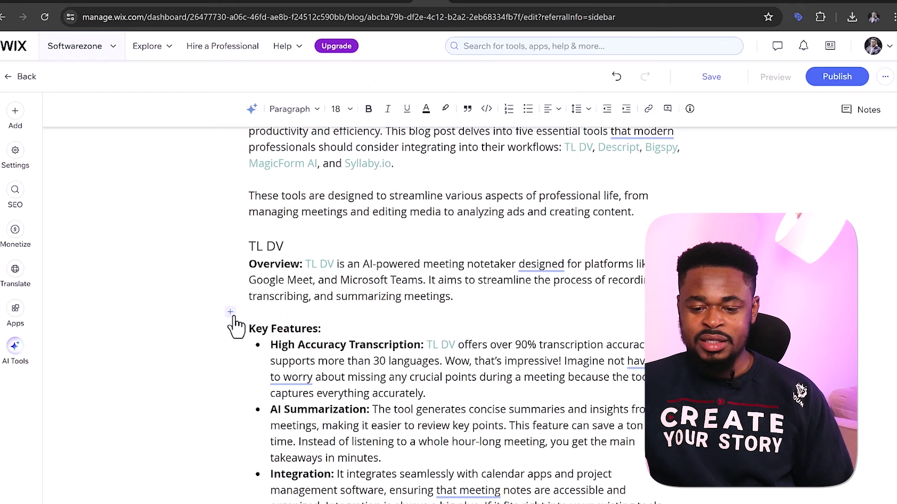
{"action": "left_click", "coordinate": [230, 313]}
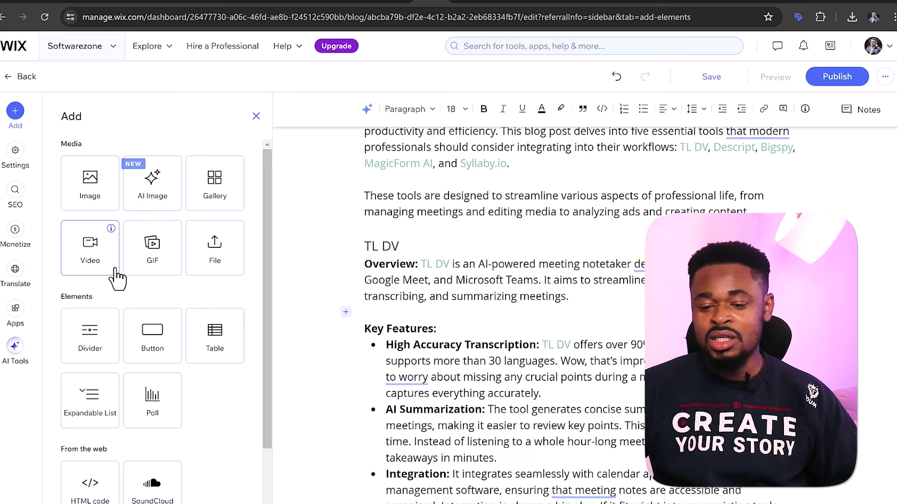
{"action": "left_click", "coordinate": [98, 199]}
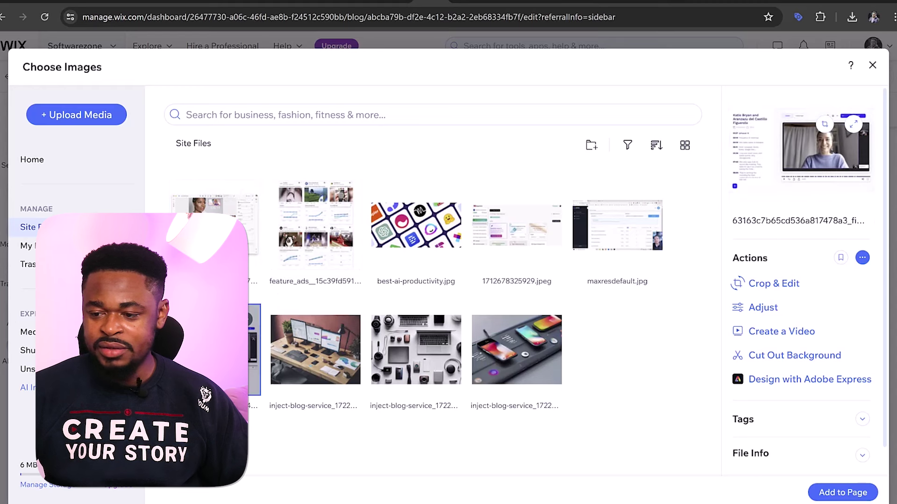
{"action": "left_click", "coordinate": [823, 491]}
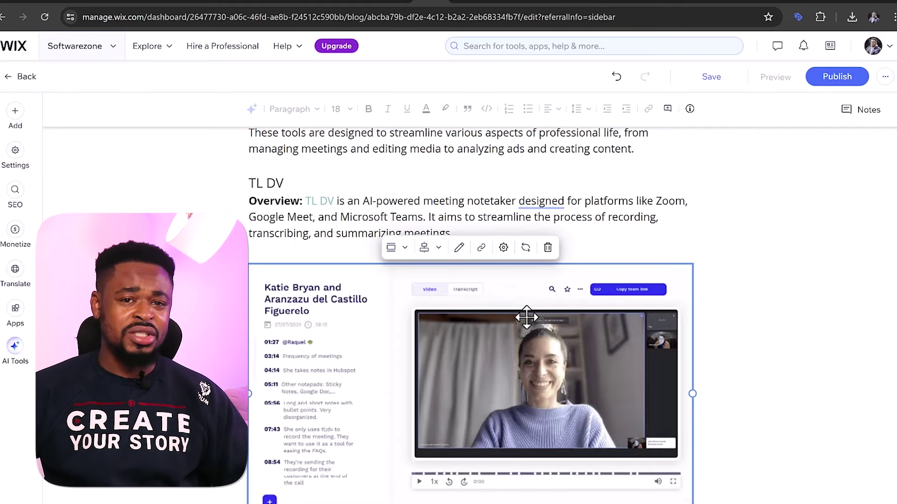
Add a blank line after the Descript overview and insert the uploaded Descript editor screenshot there, above Key Features
{"action": "scroll", "coordinate": [527, 317], "scroll_direction": "down", "scroll_amount": 8}
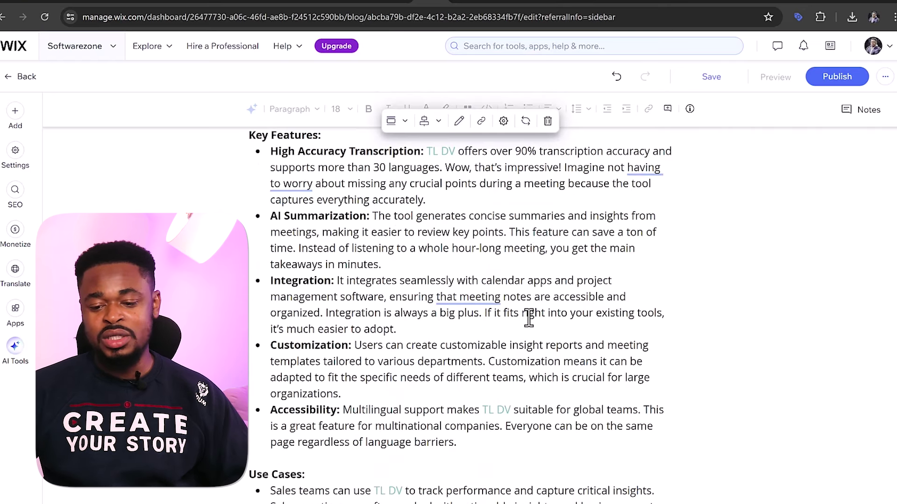
{"action": "scroll", "coordinate": [529, 317], "scroll_direction": "up", "scroll_amount": 8}
{"action": "scroll", "coordinate": [526, 314], "scroll_direction": "down", "scroll_amount": 15}
{"action": "scroll", "coordinate": [384, 297], "scroll_direction": "up", "scroll_amount": 1}
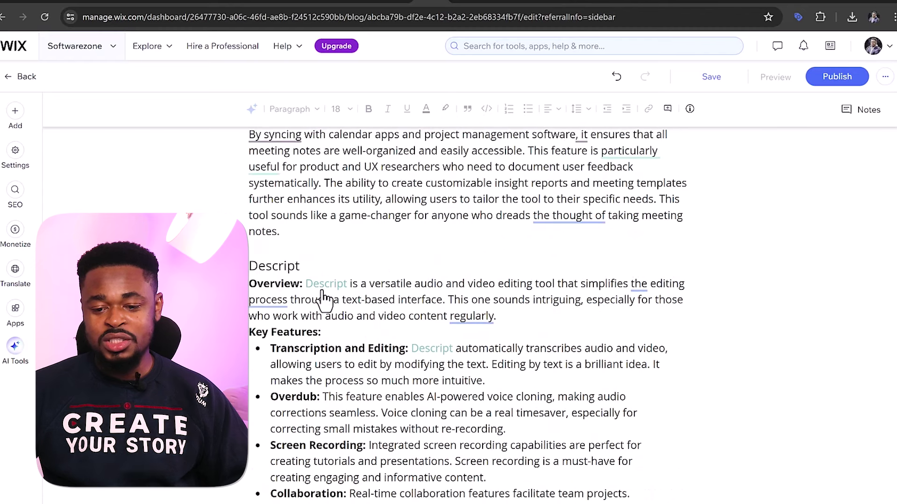
{"action": "left_click", "coordinate": [559, 316]}
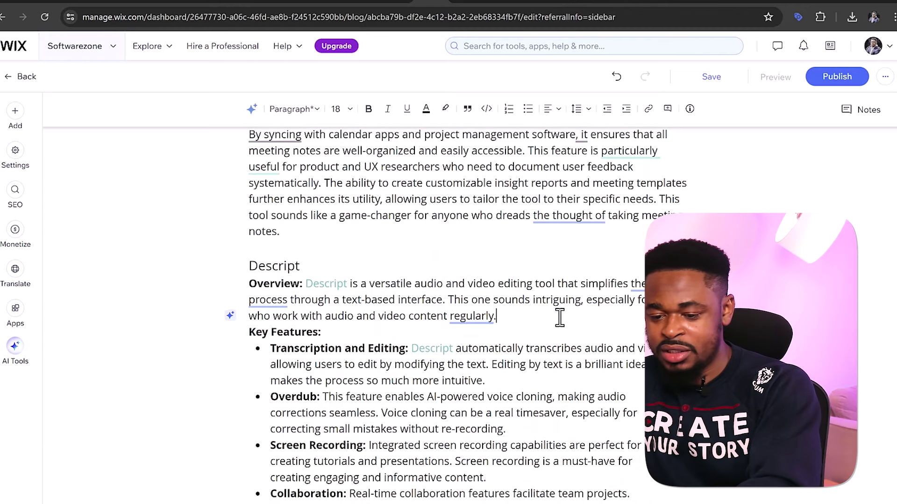
{"action": "key", "text": "Return"}
{"action": "left_click", "coordinate": [230, 332]}
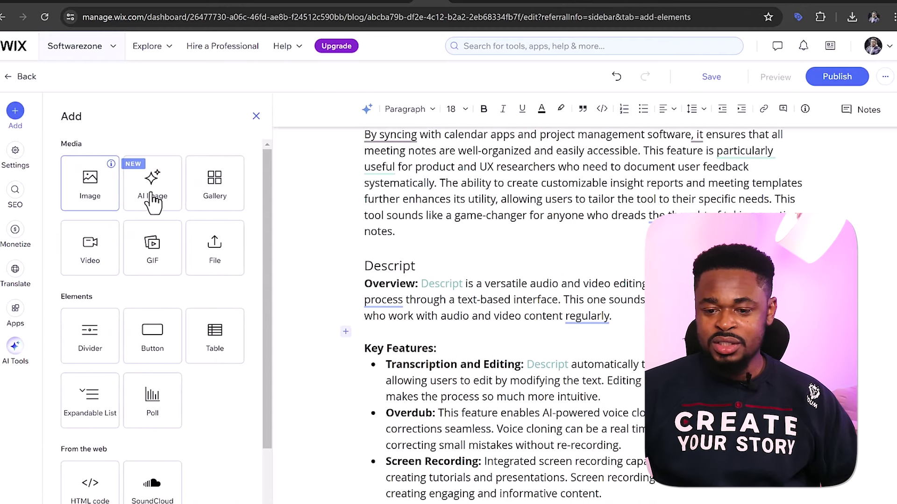
{"action": "left_click", "coordinate": [151, 199]}
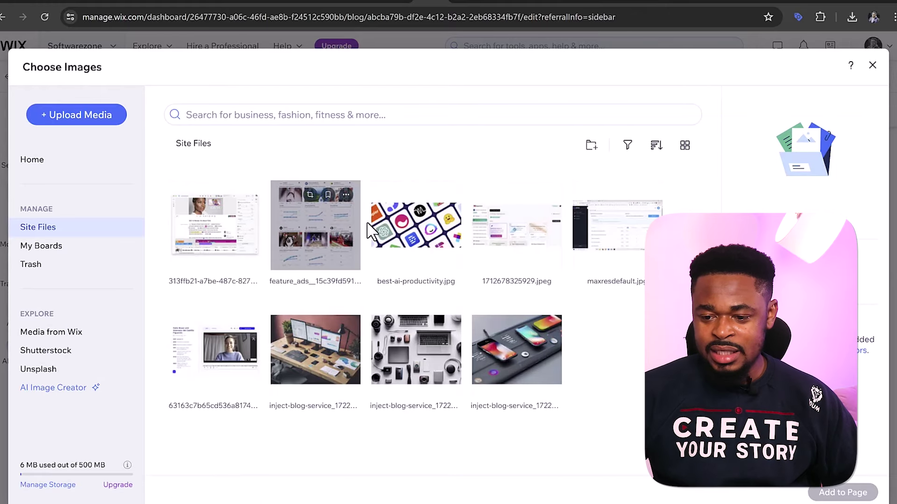
{"action": "left_click", "coordinate": [232, 238]}
{"action": "left_click", "coordinate": [841, 492]}
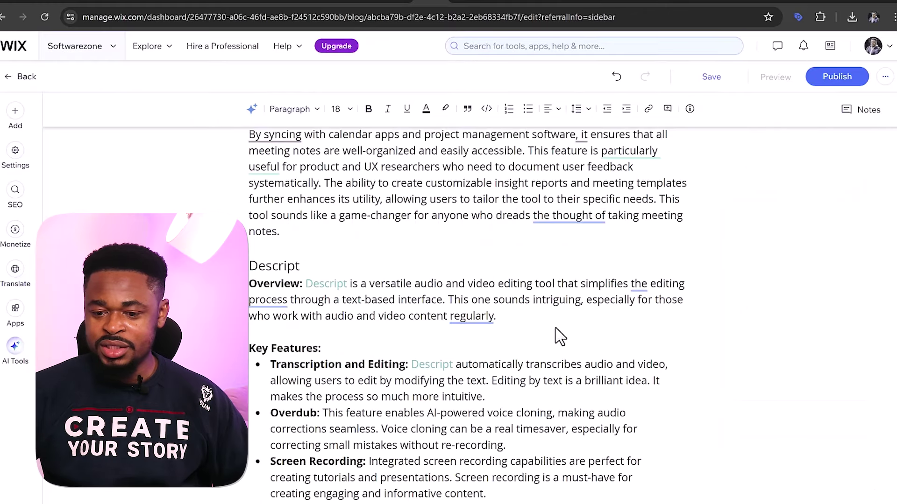
Insert the uploaded ad-grid screenshot feature_ads__15c39fd591c25370 between the Bigspy overview and its Key Features
{"action": "scroll", "coordinate": [502, 277], "scroll_direction": "down", "scroll_amount": 15}
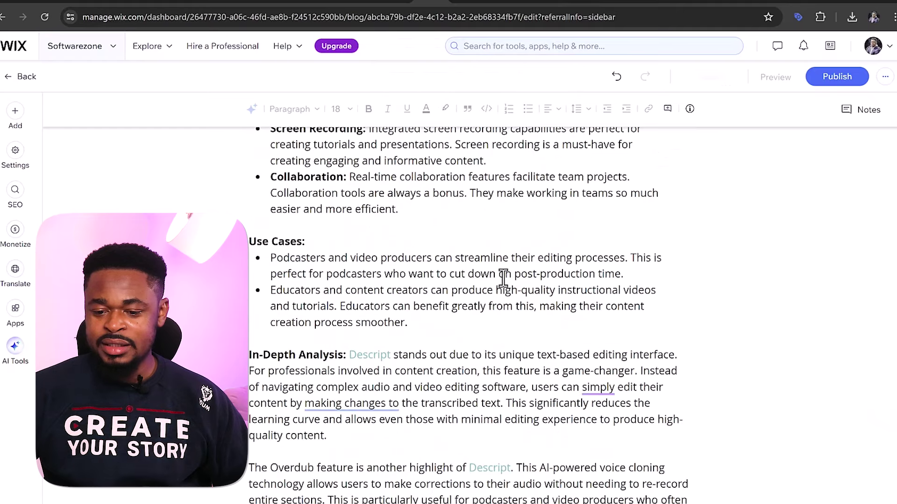
{"action": "left_click", "coordinate": [230, 265]}
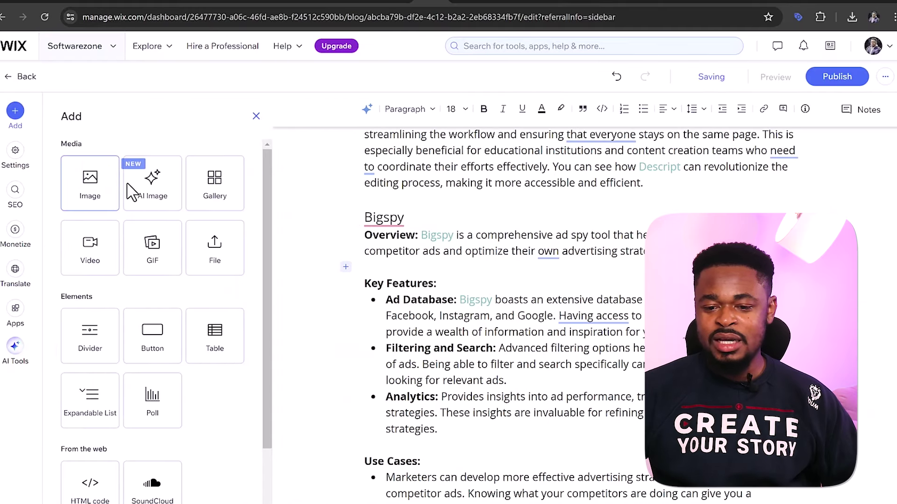
{"action": "left_click", "coordinate": [96, 194]}
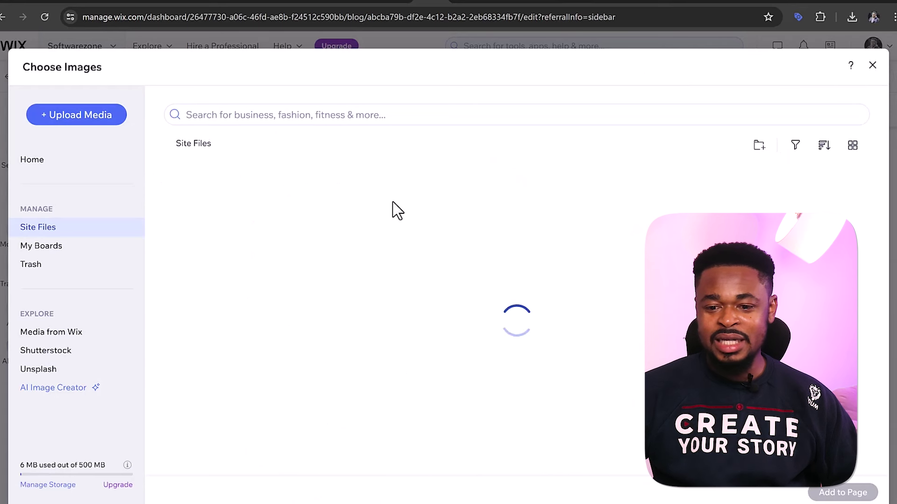
{"action": "left_click", "coordinate": [320, 240]}
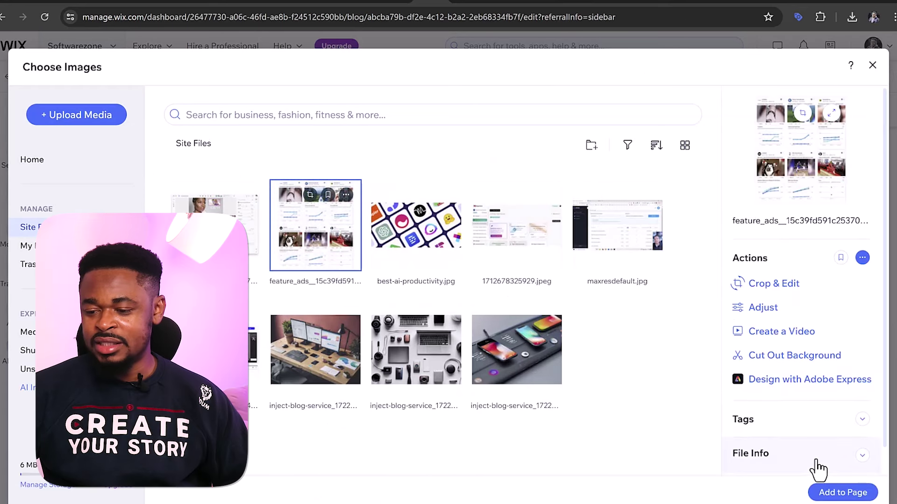
{"action": "left_click", "coordinate": [842, 494]}
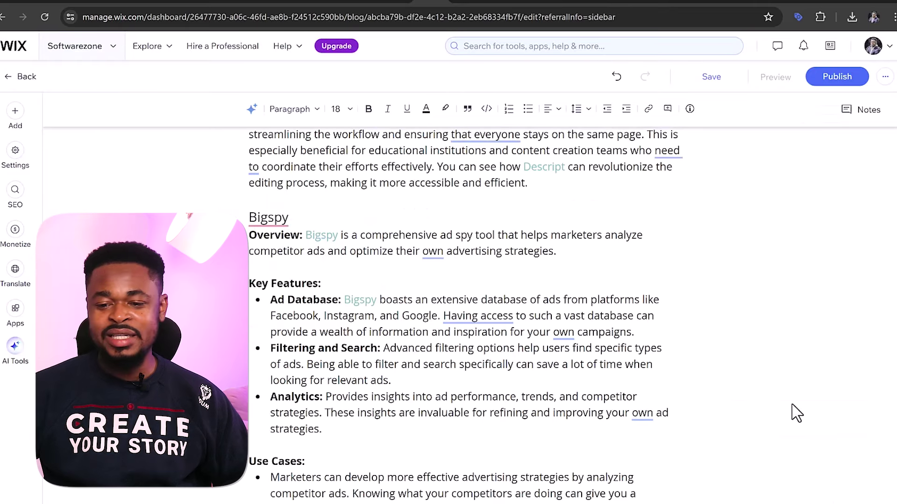
Crop the Bigspy screenshot with a free ratio to only its upper row of three ads and save the edit
{"action": "scroll", "coordinate": [622, 326], "scroll_direction": "down", "scroll_amount": 5}
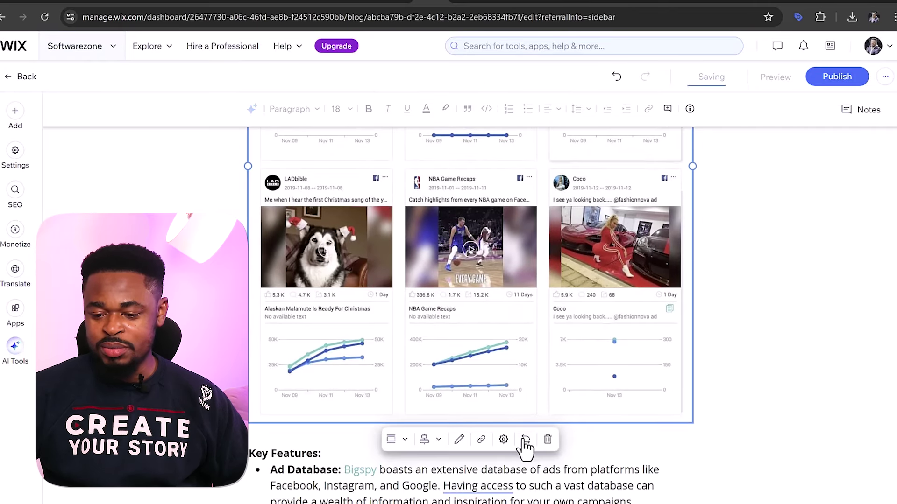
{"action": "left_click", "coordinate": [460, 441]}
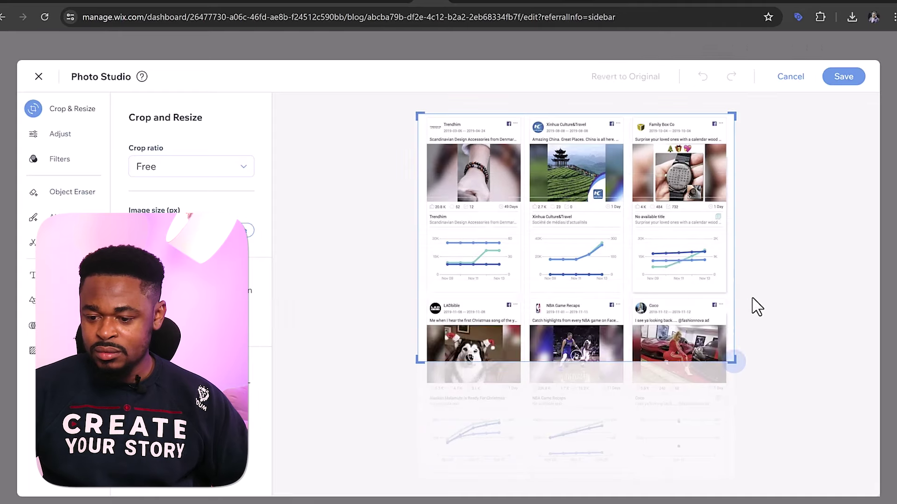
{"action": "left_click_drag", "start_coordinate": [755, 303], "coordinate": [755, 303]}
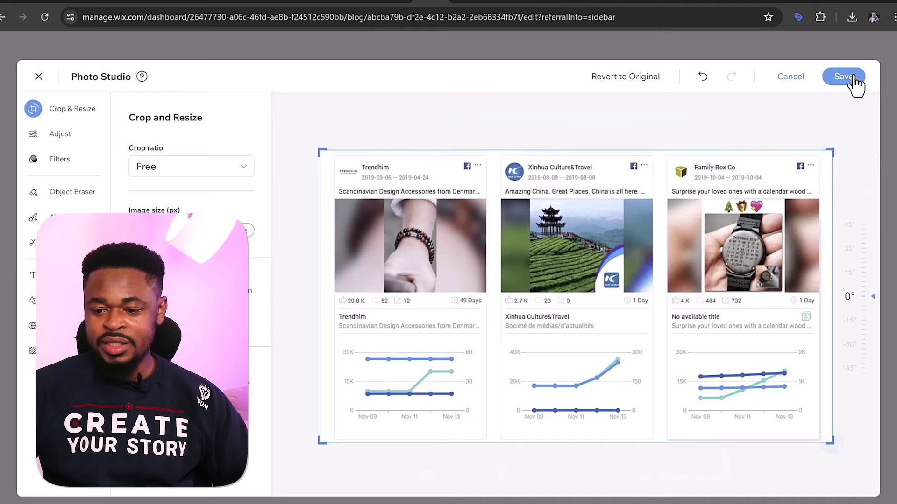
{"action": "left_click", "coordinate": [855, 81]}
{"action": "scroll", "coordinate": [748, 287], "scroll_direction": "up", "scroll_amount": 4}
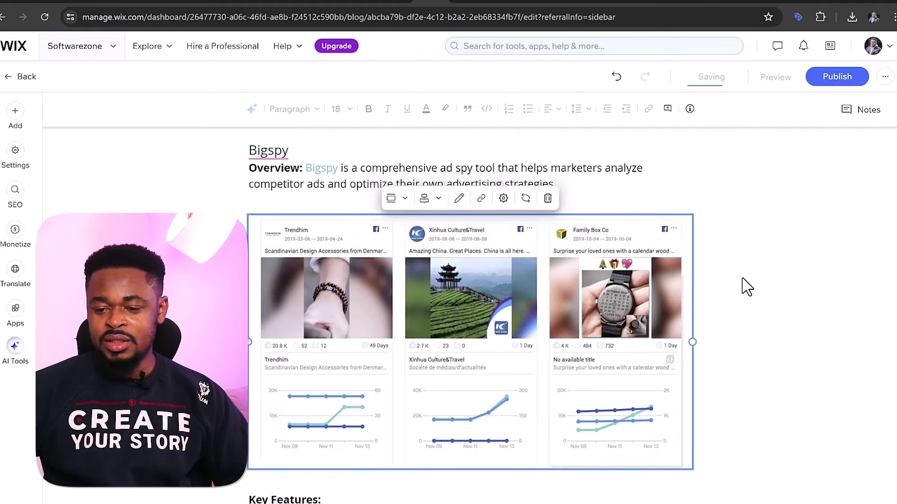
Insert the uploaded image 1712678325929.jpeg between the MagicForm AI overview and its Key Features
{"action": "scroll", "coordinate": [700, 294], "scroll_direction": "down", "scroll_amount": 12}
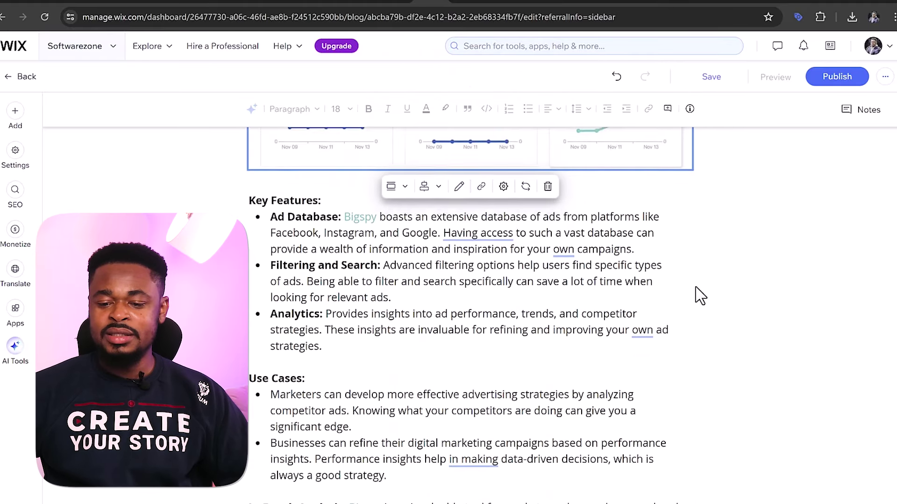
{"action": "scroll", "coordinate": [697, 287], "scroll_direction": "down", "scroll_amount": 3}
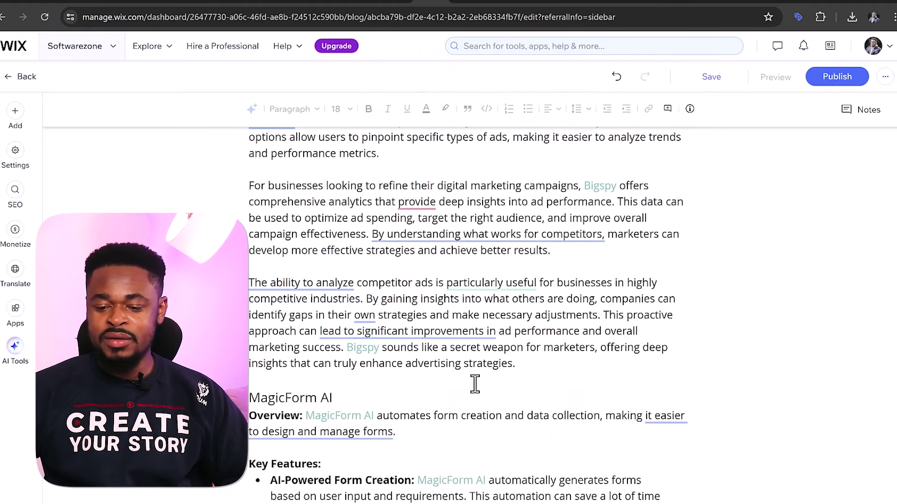
{"action": "left_click", "coordinate": [343, 449]}
{"action": "scroll", "coordinate": [209, 320], "scroll_direction": "down", "scroll_amount": 4}
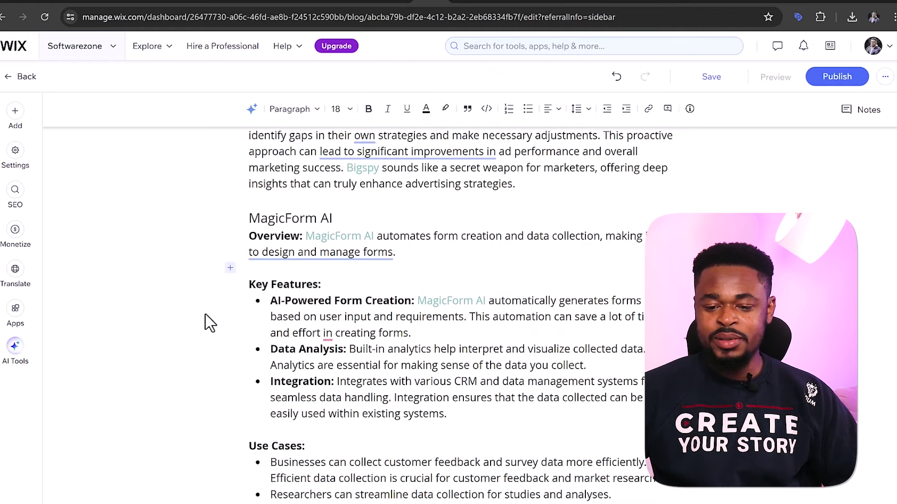
{"action": "left_click", "coordinate": [231, 269]}
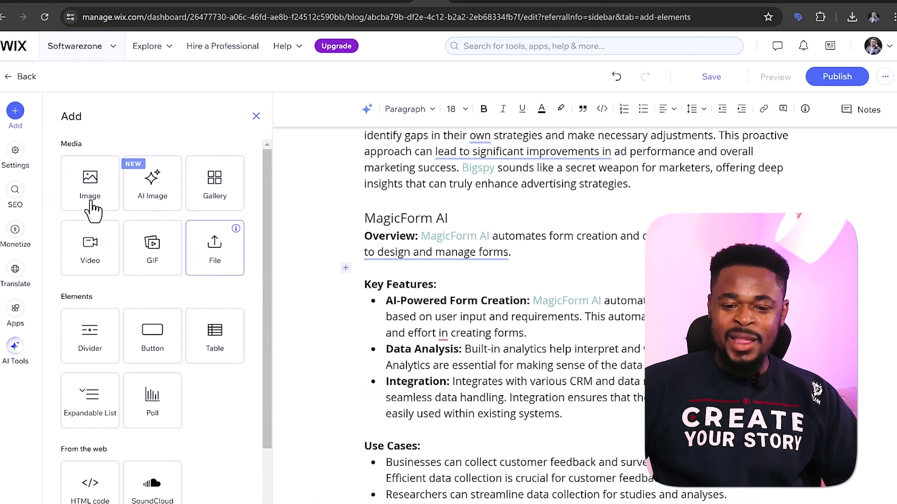
{"action": "left_click", "coordinate": [199, 201]}
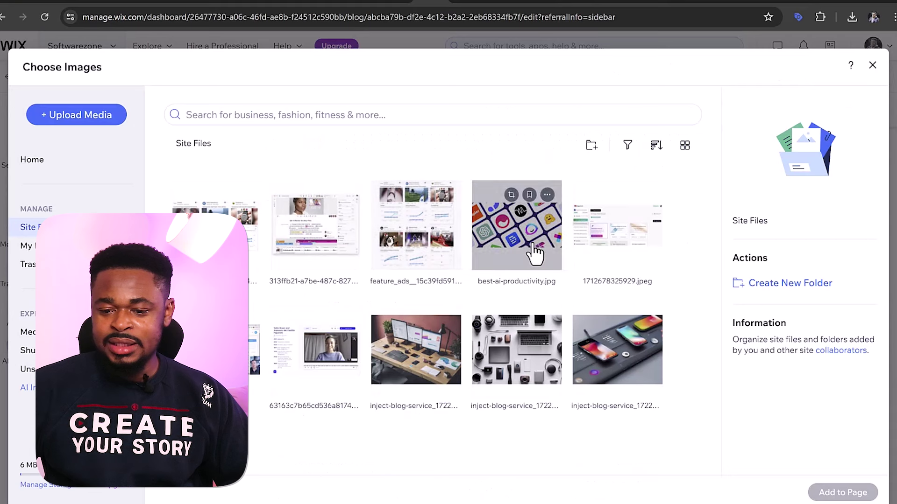
{"action": "left_click", "coordinate": [602, 242]}
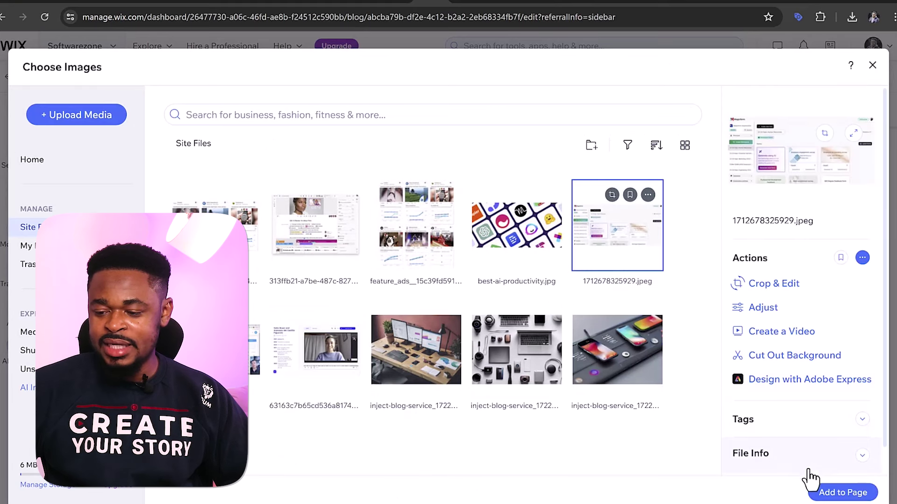
{"action": "left_click", "coordinate": [833, 492]}
Insert the uploaded image maxresdefault.jpg between the Syllaby.io overview and its Key Features
{"action": "scroll", "coordinate": [372, 316], "scroll_direction": "down", "scroll_amount": 15}
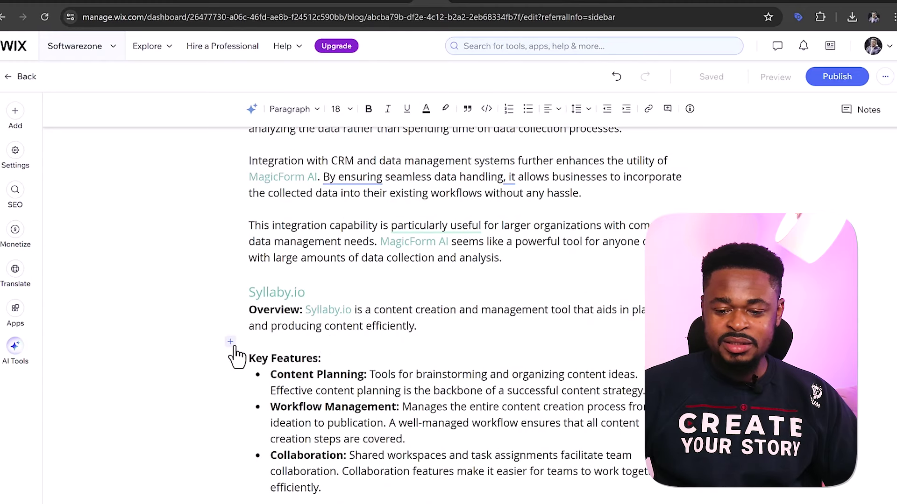
{"action": "left_click", "coordinate": [230, 342]}
{"action": "left_click", "coordinate": [98, 189]}
{"action": "left_click", "coordinate": [206, 360]}
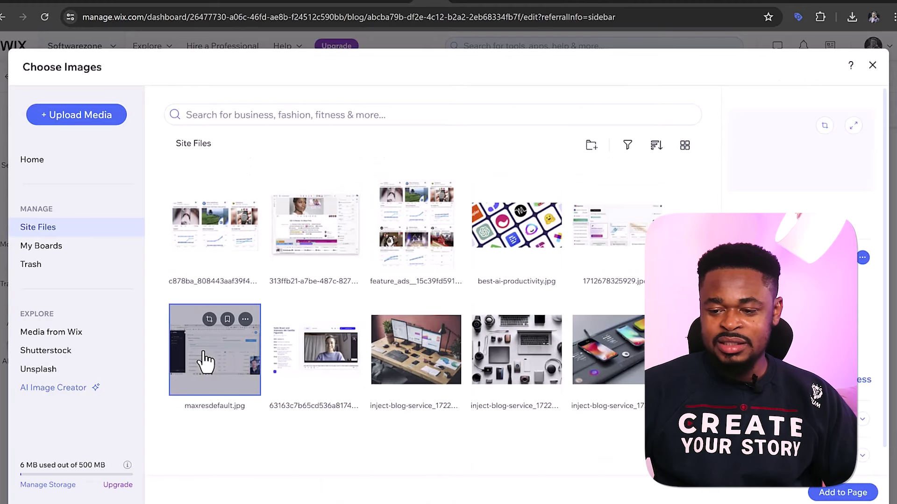
{"action": "left_click", "coordinate": [827, 497]}
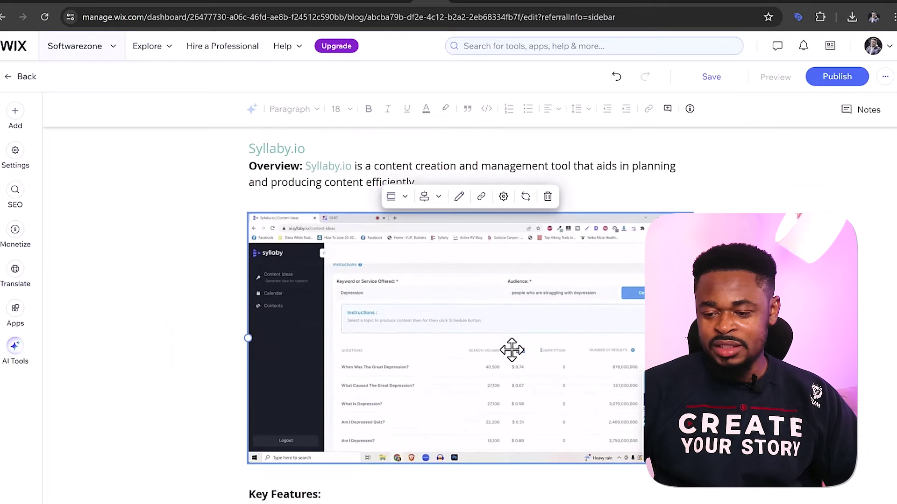
Look over the illustrated post through its conclusion and citations, publish it, and dismiss the follow-up dialog
{"action": "scroll", "coordinate": [552, 343], "scroll_direction": "down", "scroll_amount": 10}
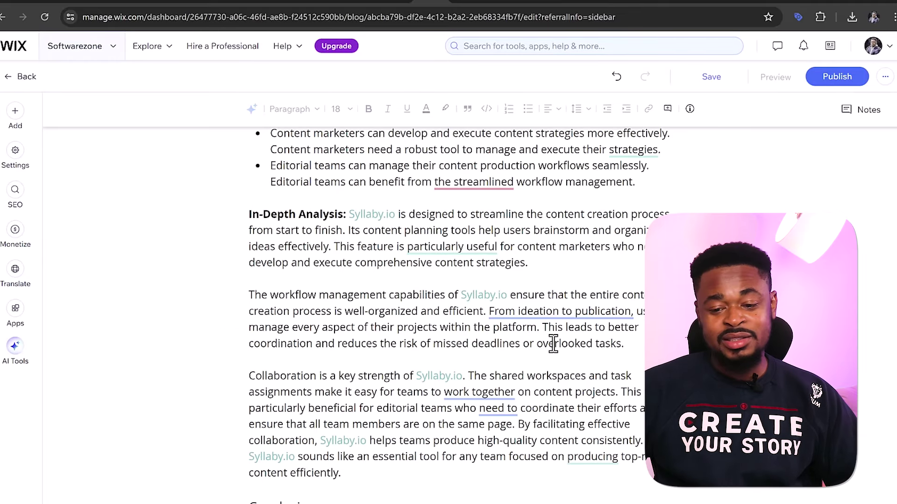
{"action": "scroll", "coordinate": [552, 344], "scroll_direction": "down", "scroll_amount": 2}
{"action": "scroll", "coordinate": [552, 343], "scroll_direction": "down", "scroll_amount": 8}
{"action": "scroll", "coordinate": [552, 345], "scroll_direction": "up", "scroll_amount": 20}
{"action": "scroll", "coordinate": [552, 345], "scroll_direction": "up", "scroll_amount": 20}
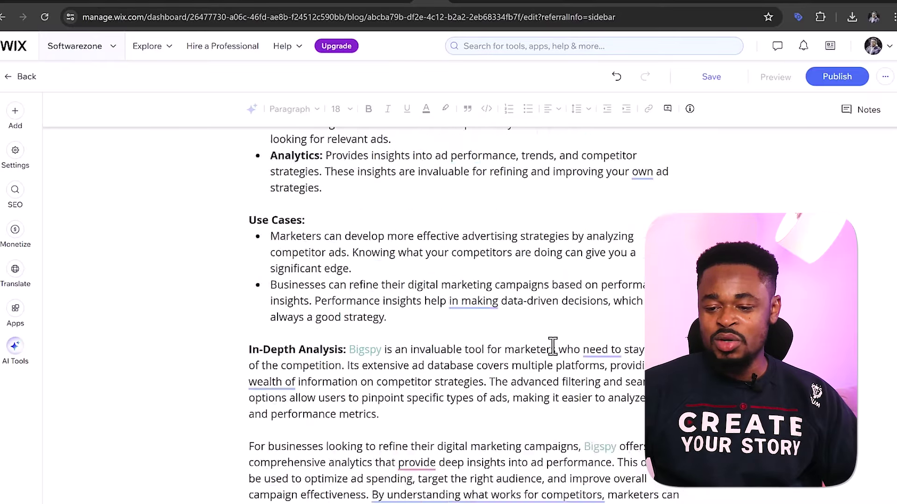
{"action": "scroll", "coordinate": [551, 347], "scroll_direction": "up", "scroll_amount": 15}
{"action": "scroll", "coordinate": [542, 353], "scroll_direction": "down", "scroll_amount": 20}
{"action": "scroll", "coordinate": [543, 354], "scroll_direction": "down", "scroll_amount": 15}
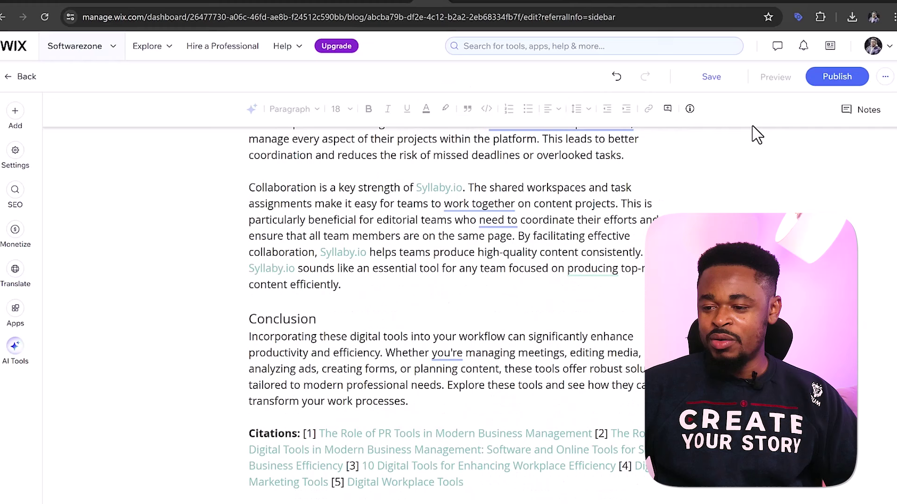
{"action": "left_click", "coordinate": [820, 81]}
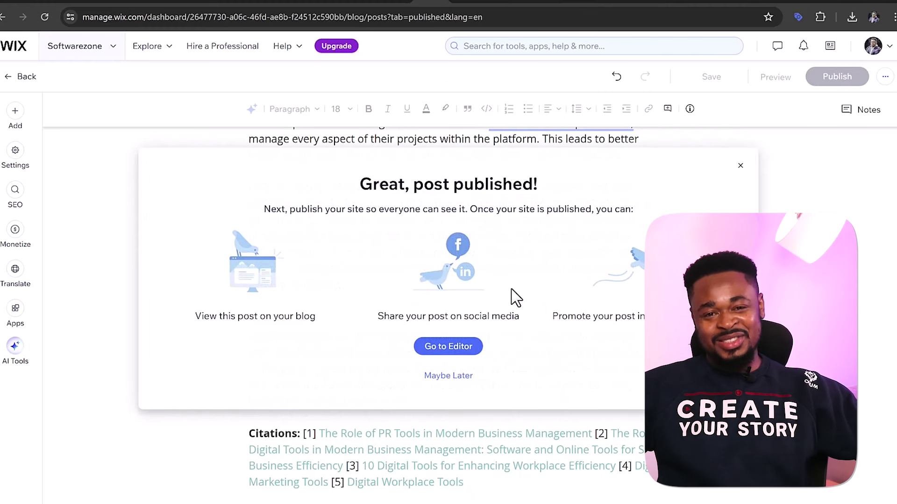
{"action": "left_click", "coordinate": [740, 166]}
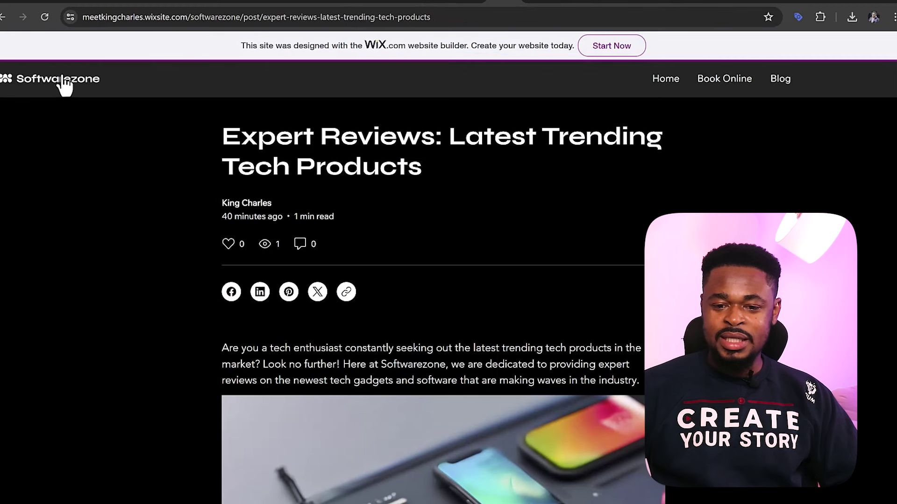
Load the live Softwarezone homepage and open the blog post "Beat the Competition: 5 Essential Tools to Skyrocket Your Productivity"
{"action": "left_click", "coordinate": [66, 85]}
{"action": "left_click", "coordinate": [100, 17]}
{"action": "key", "text": "Return"}
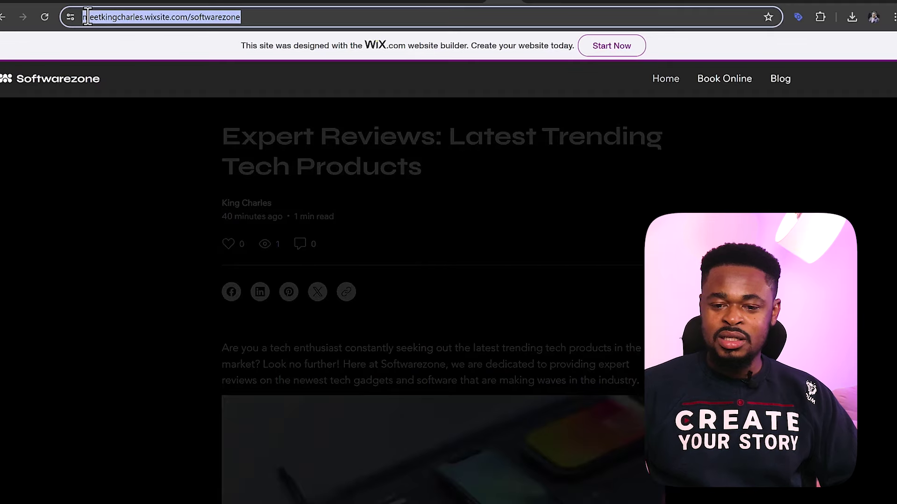
{"action": "scroll", "coordinate": [129, 202], "scroll_direction": "down", "scroll_amount": 3}
{"action": "scroll", "coordinate": [161, 202], "scroll_direction": "down", "scroll_amount": 15}
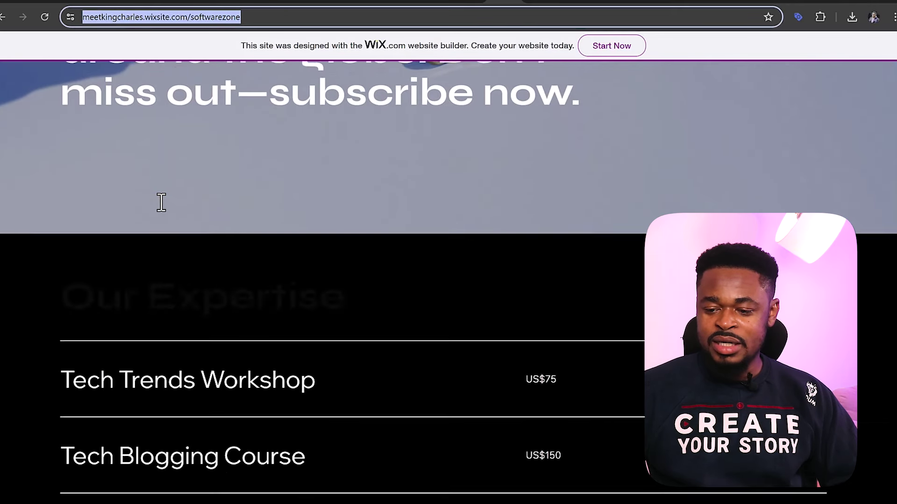
{"action": "scroll", "coordinate": [161, 202], "scroll_direction": "down", "scroll_amount": 5}
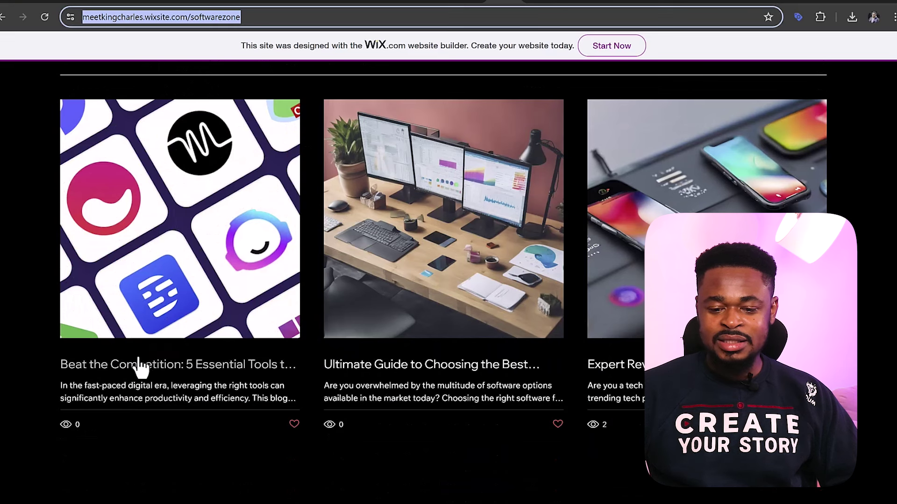
{"action": "left_click", "coordinate": [162, 321]}
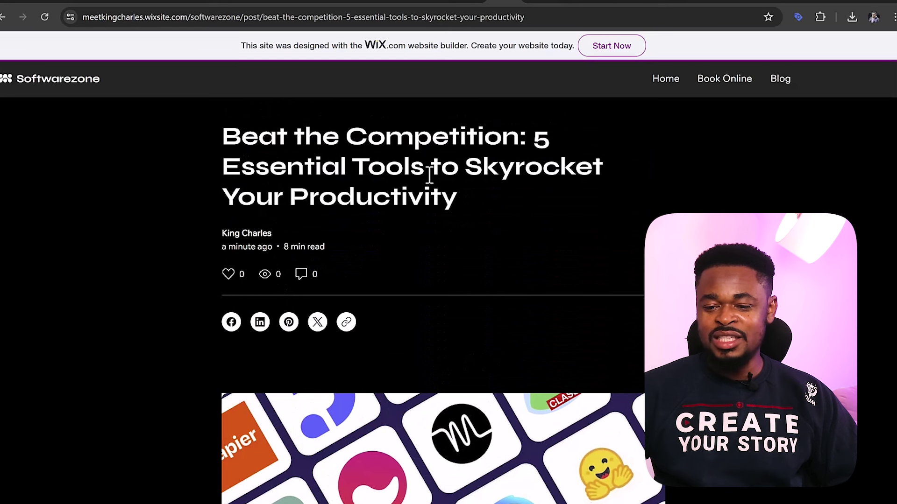
Examine the published post's text and inserted images from the header picture down to the Syllaby.io section
{"action": "scroll", "coordinate": [282, 207], "scroll_direction": "down", "scroll_amount": 3}
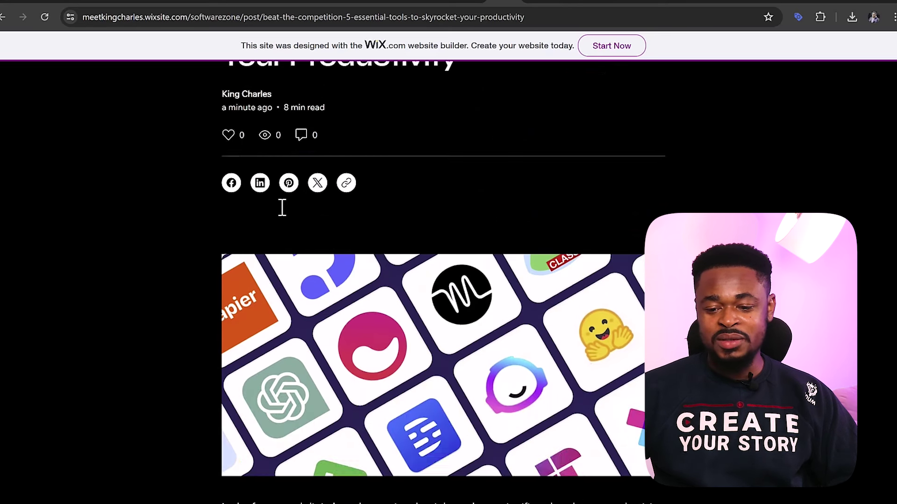
{"action": "scroll", "coordinate": [282, 207], "scroll_direction": "down", "scroll_amount": 3}
{"action": "scroll", "coordinate": [304, 206], "scroll_direction": "up", "scroll_amount": 1}
{"action": "scroll", "coordinate": [336, 267], "scroll_direction": "down", "scroll_amount": 1}
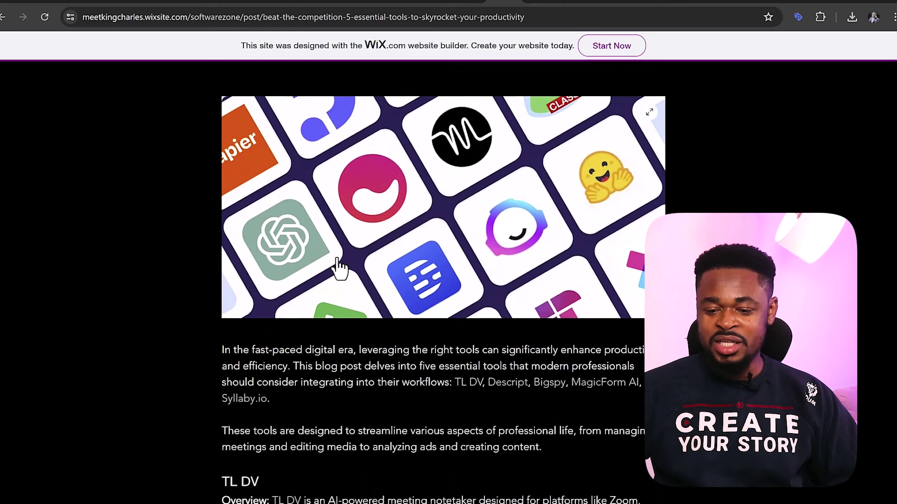
{"action": "scroll", "coordinate": [299, 280], "scroll_direction": "down", "scroll_amount": 2}
{"action": "scroll", "coordinate": [280, 248], "scroll_direction": "down", "scroll_amount": 3}
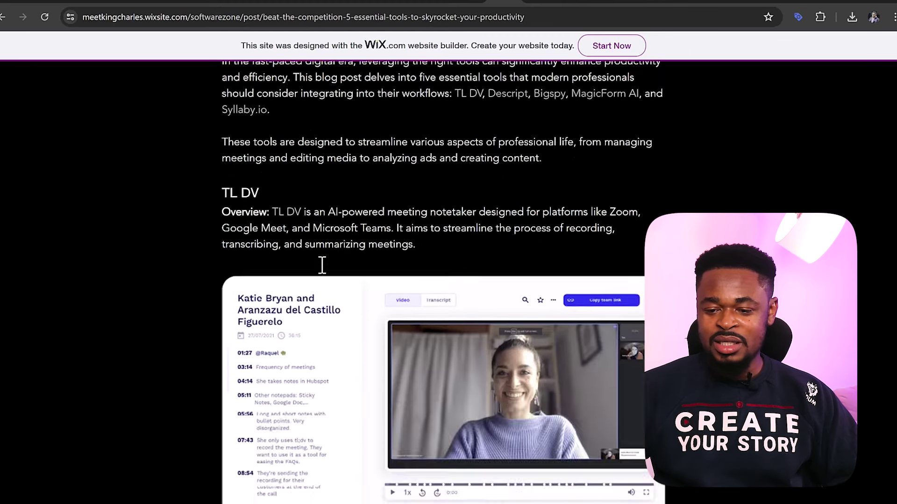
{"action": "scroll", "coordinate": [322, 265], "scroll_direction": "down", "scroll_amount": 5}
{"action": "scroll", "coordinate": [322, 271], "scroll_direction": "up", "scroll_amount": 3}
{"action": "scroll", "coordinate": [321, 273], "scroll_direction": "down", "scroll_amount": 15}
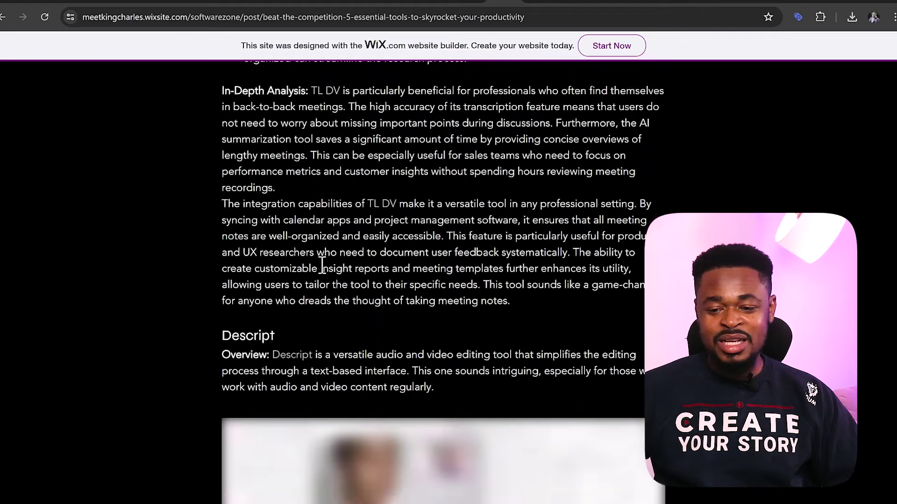
{"action": "scroll", "coordinate": [376, 210], "scroll_direction": "down", "scroll_amount": 7}
{"action": "scroll", "coordinate": [377, 215], "scroll_direction": "down", "scroll_amount": 20}
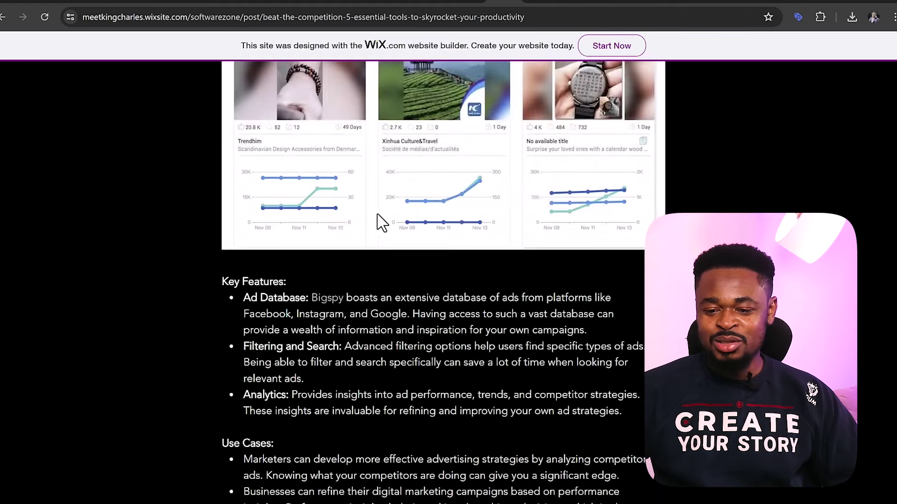
{"action": "scroll", "coordinate": [382, 221], "scroll_direction": "down", "scroll_amount": 8}
{"action": "scroll", "coordinate": [380, 216], "scroll_direction": "up", "scroll_amount": 10}
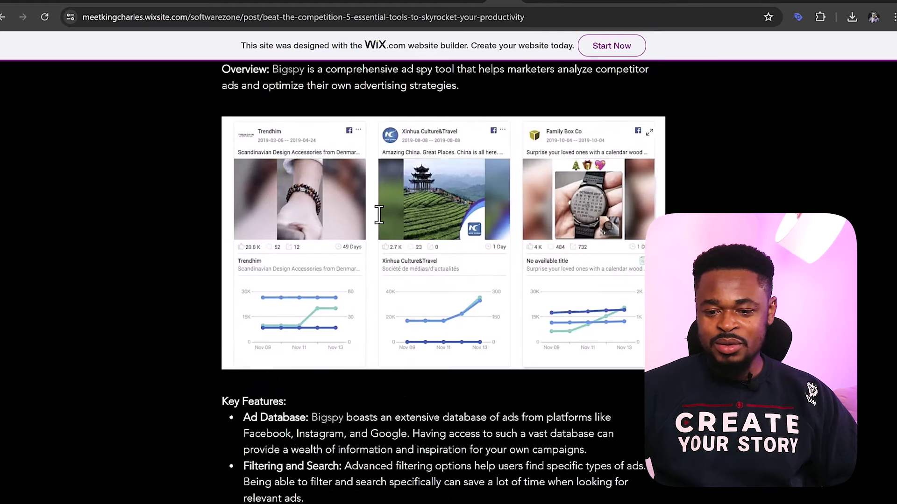
{"action": "scroll", "coordinate": [379, 216], "scroll_direction": "down", "scroll_amount": 20}
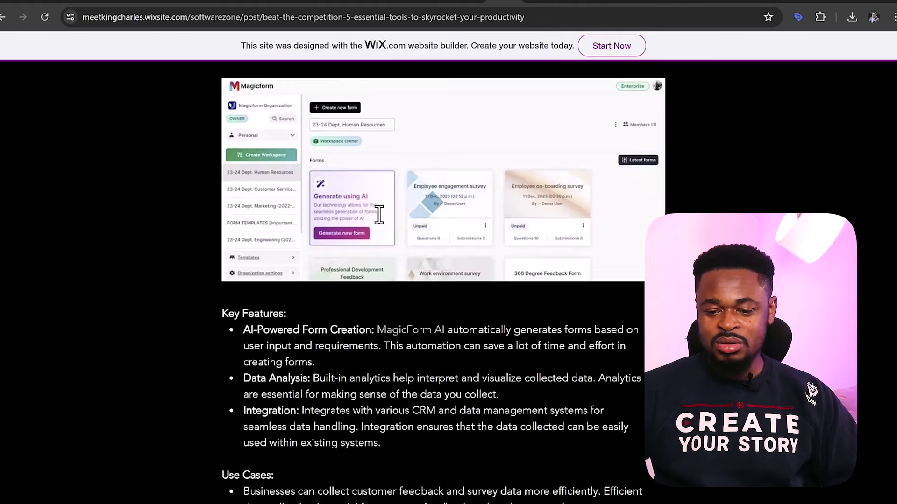
{"action": "scroll", "coordinate": [379, 220], "scroll_direction": "down", "scroll_amount": 20}
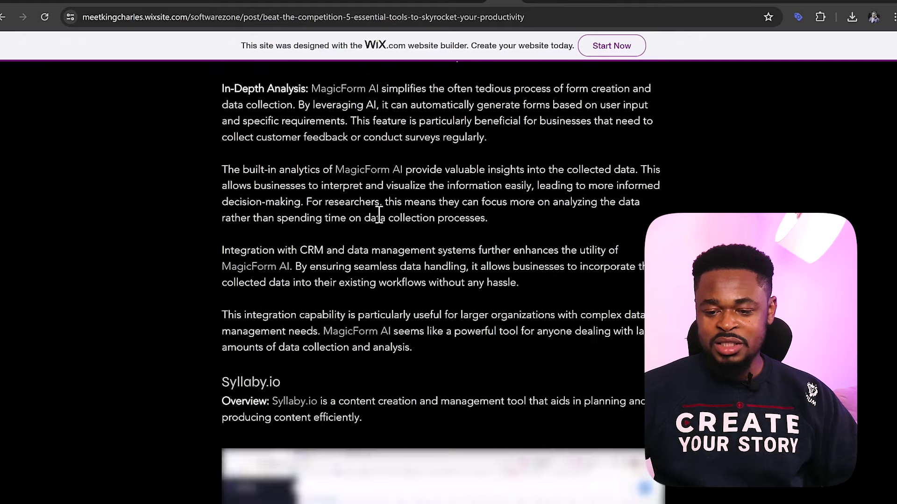
Follow the Syllaby.io heading link in the published post to check its destination website
{"action": "scroll", "coordinate": [377, 220], "scroll_direction": "down", "scroll_amount": 5}
{"action": "scroll", "coordinate": [379, 223], "scroll_direction": "up", "scroll_amount": 6}
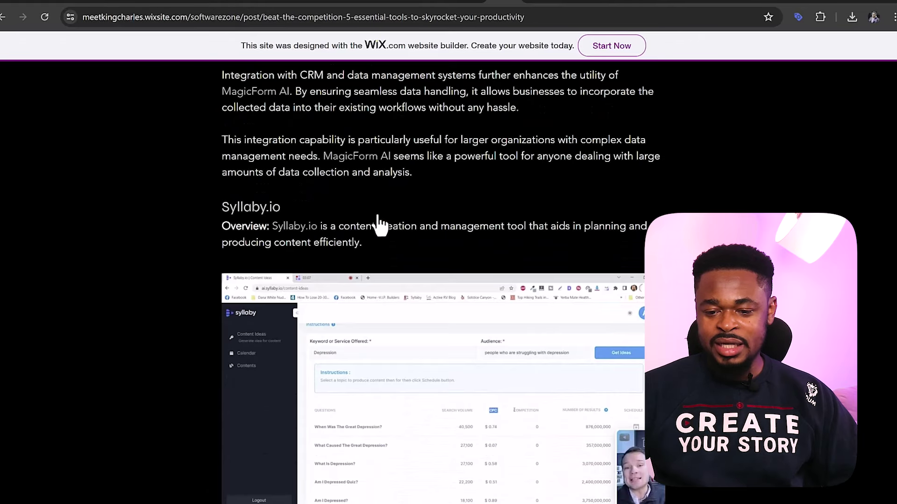
{"action": "left_click", "coordinate": [264, 209]}
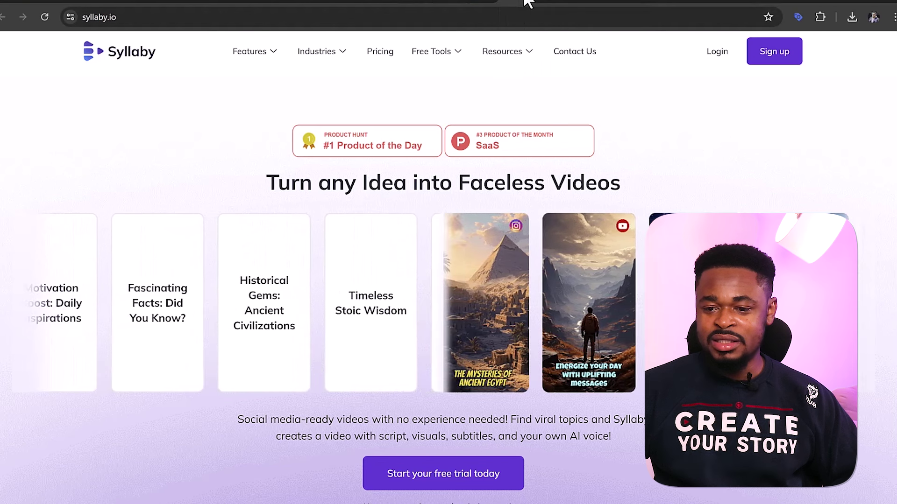
Load the MagicForm AI website through the affiliate link and look over its introduction
{"action": "key", "text": "F5"}
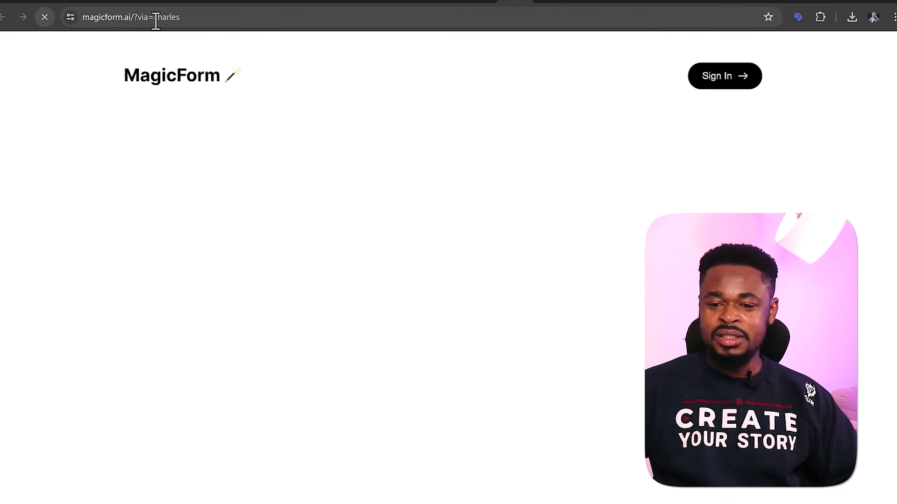
{"action": "scroll", "coordinate": [322, 140], "scroll_direction": "down", "scroll_amount": 4}
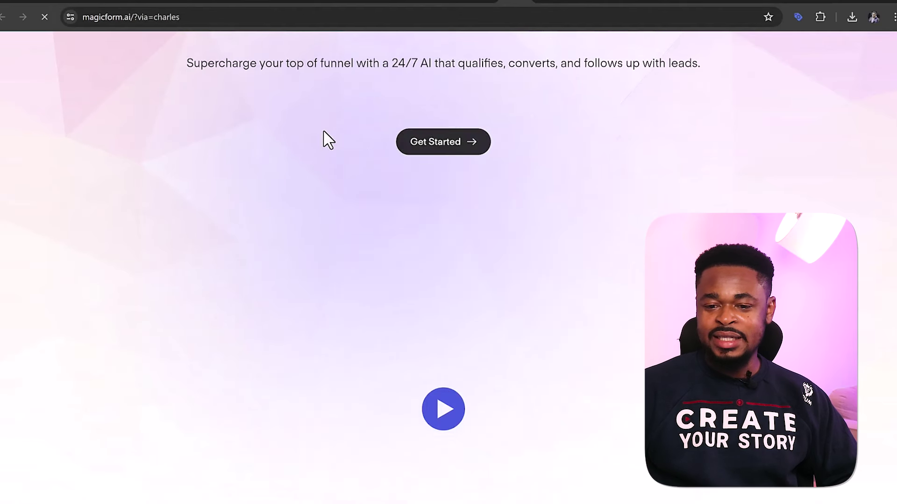
{"action": "scroll", "coordinate": [262, 139], "scroll_direction": "up", "scroll_amount": 4}
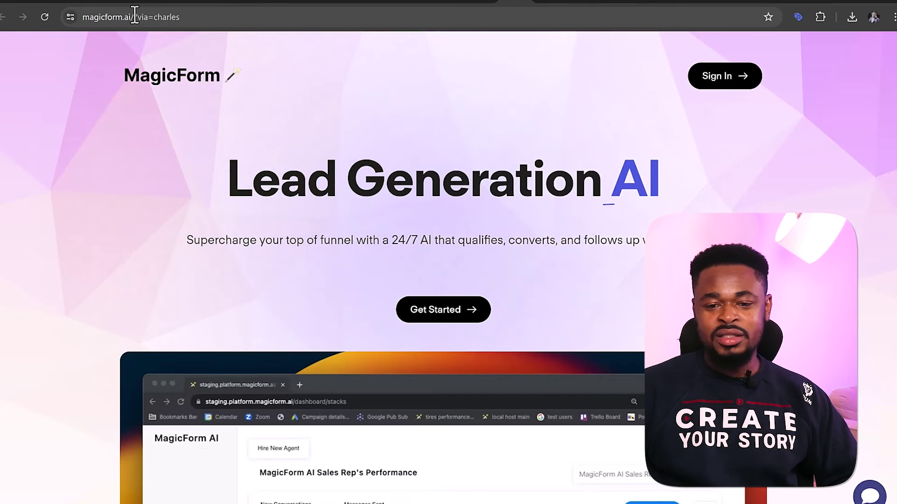
Inspect the "via" referral tag in the MagicForm web address by highlighting it, and view the page down to Features
{"action": "left_click_drag", "start_coordinate": [133, 17], "coordinate": [183, 17]}
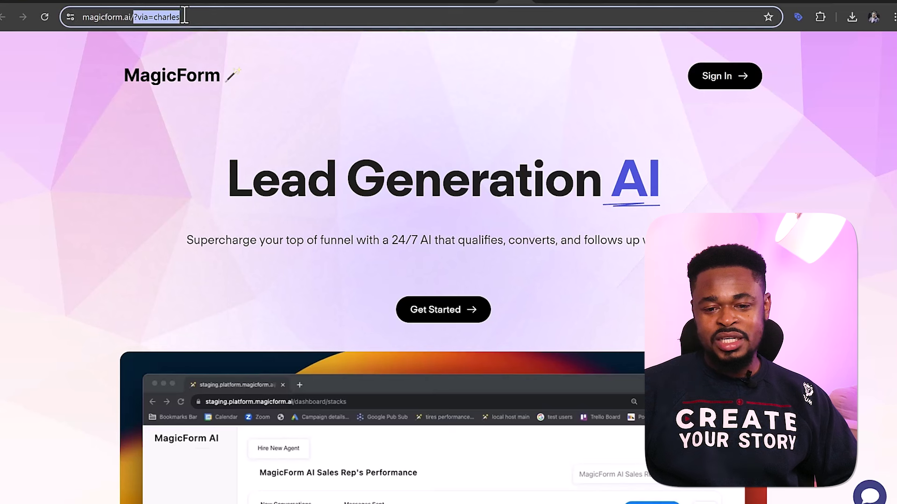
{"action": "left_click", "coordinate": [192, 16]}
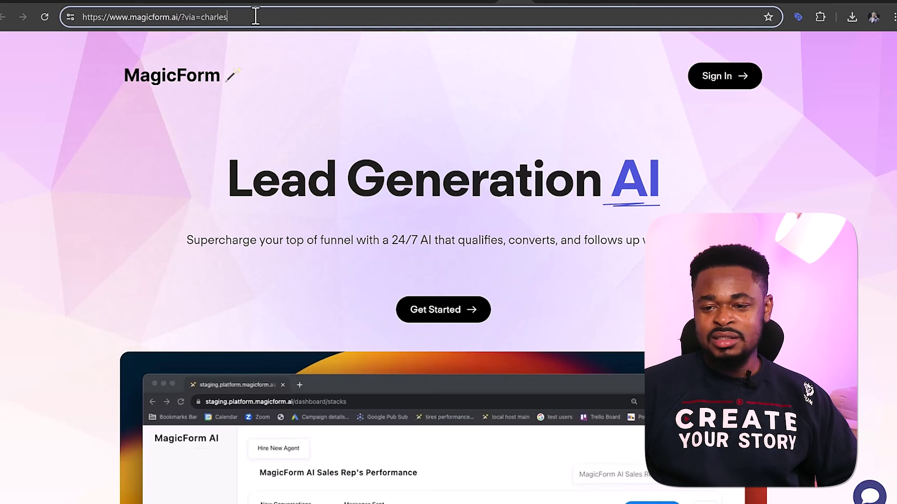
{"action": "key", "text": "ctrl+shift+Left"}
{"action": "key", "text": "ctrl+shift+Left"}
{"action": "key", "text": "ctrl+shift+Left"}
{"action": "key", "text": "ctrl+shift+Left"}
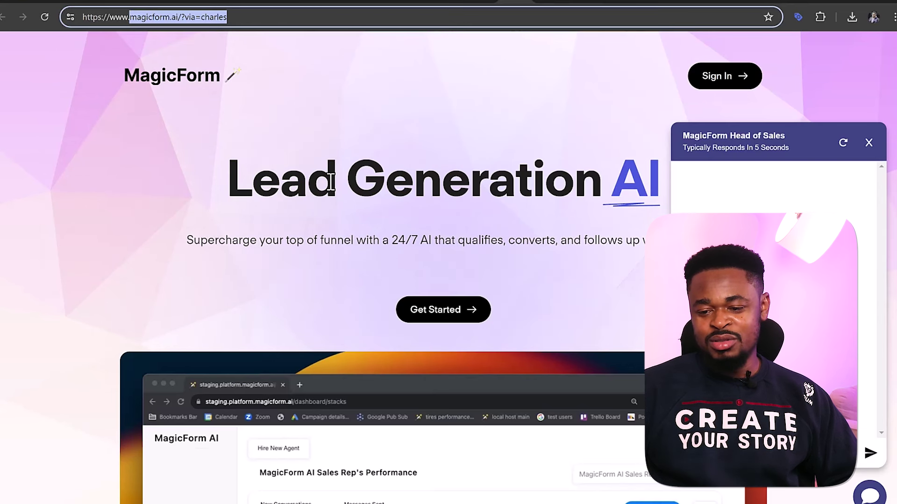
{"action": "scroll", "coordinate": [497, 97], "scroll_direction": "down", "scroll_amount": 14}
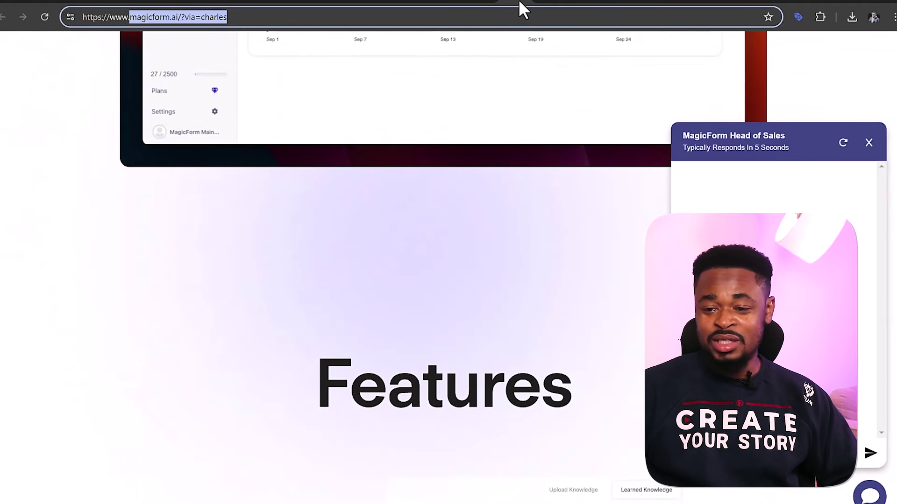
Return to the published productivity tools post and review it from the MagicForm AI section back up to its title
{"action": "left_click", "coordinate": [514, 2]}
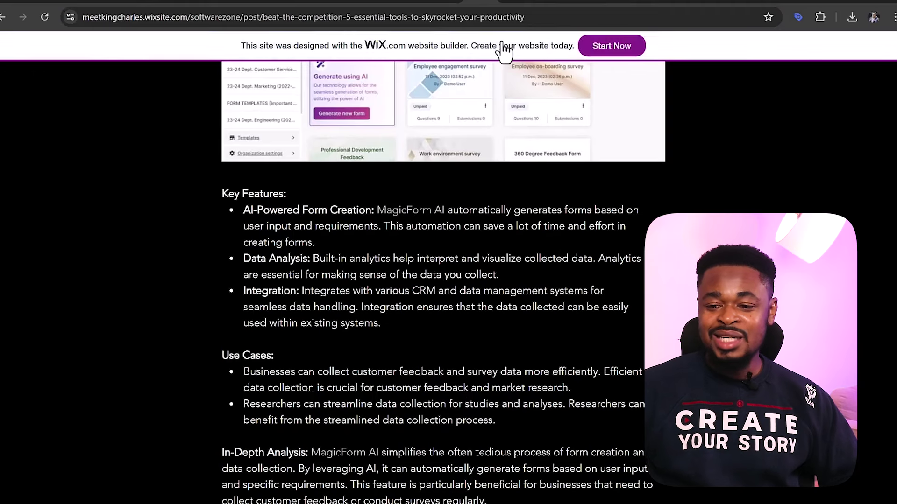
{"action": "scroll", "coordinate": [514, 160], "scroll_direction": "up", "scroll_amount": 10}
{"action": "scroll", "coordinate": [514, 171], "scroll_direction": "up", "scroll_amount": 20}
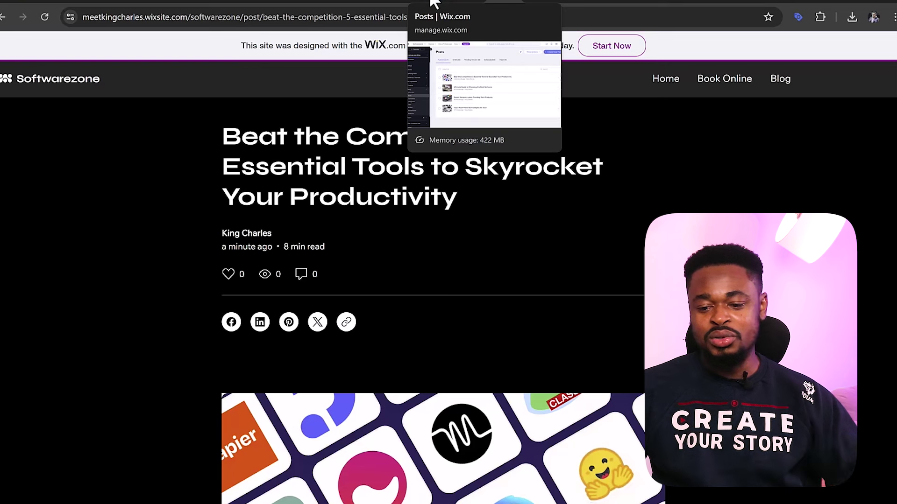
Open the blog's Monetization page in the Wix dashboard and view the details of the Wix Monetize with AdSense app
{"action": "left_click", "coordinate": [430, 5]}
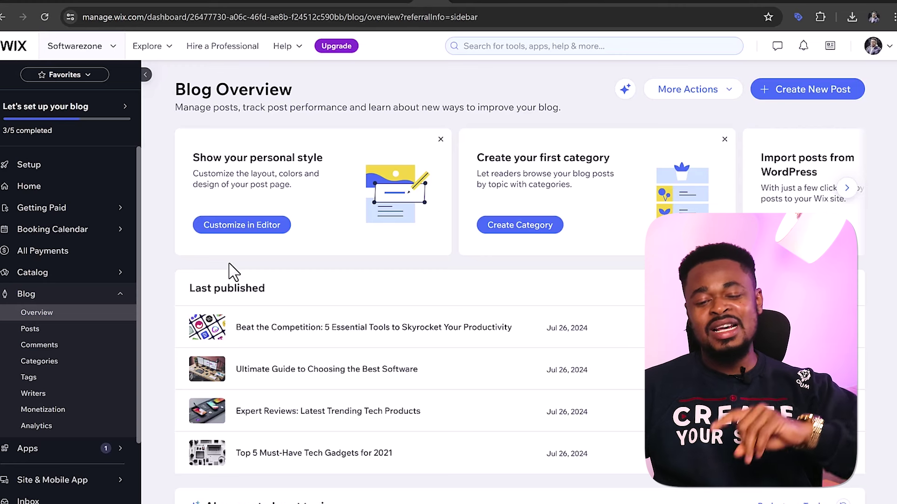
{"action": "left_click", "coordinate": [45, 414]}
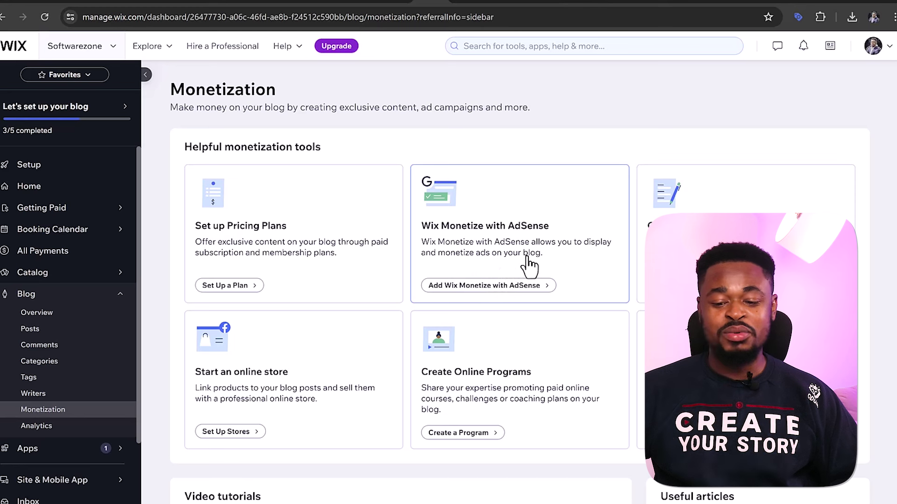
{"action": "scroll", "coordinate": [517, 360], "scroll_direction": "down", "scroll_amount": 5}
{"action": "scroll", "coordinate": [519, 360], "scroll_direction": "up", "scroll_amount": 5}
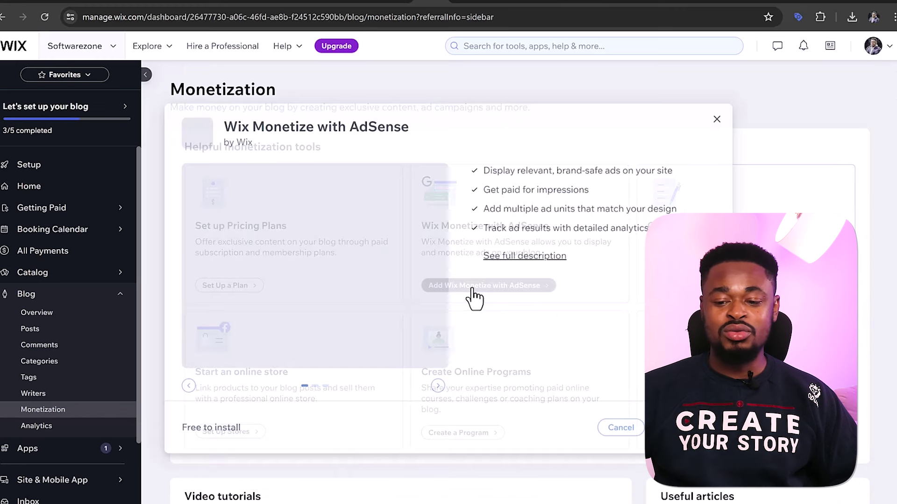
{"action": "left_click", "coordinate": [474, 297]}
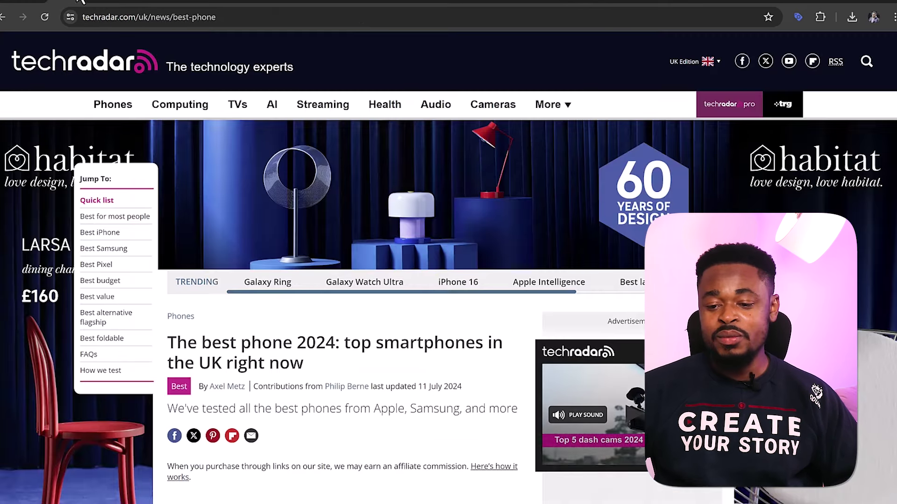
Examine the ads displayed around TechRadar's article on the best phones of 2024 as a monetization example
{"action": "scroll", "coordinate": [487, 266], "scroll_direction": "down", "scroll_amount": 4}
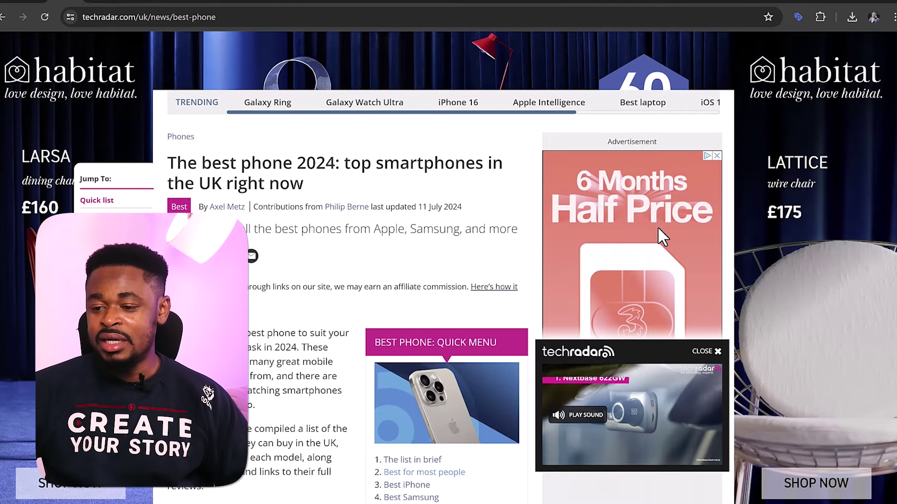
{"action": "scroll", "coordinate": [663, 215], "scroll_direction": "down", "scroll_amount": 5}
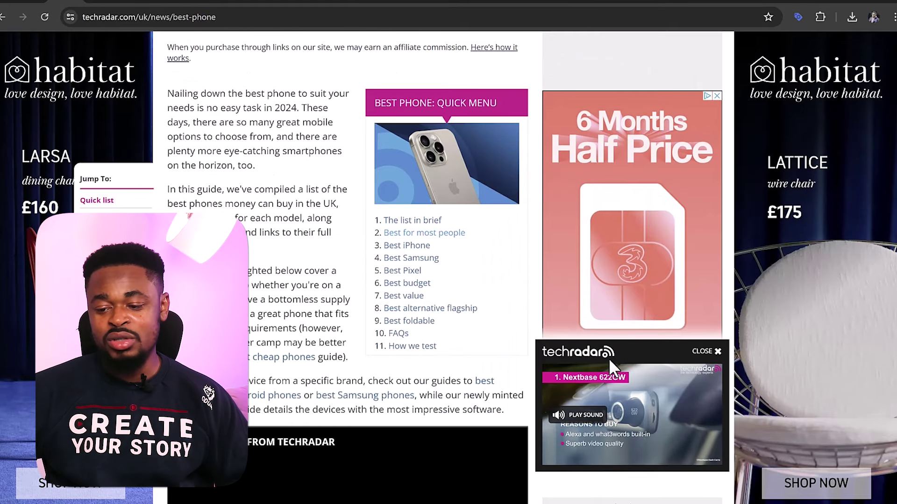